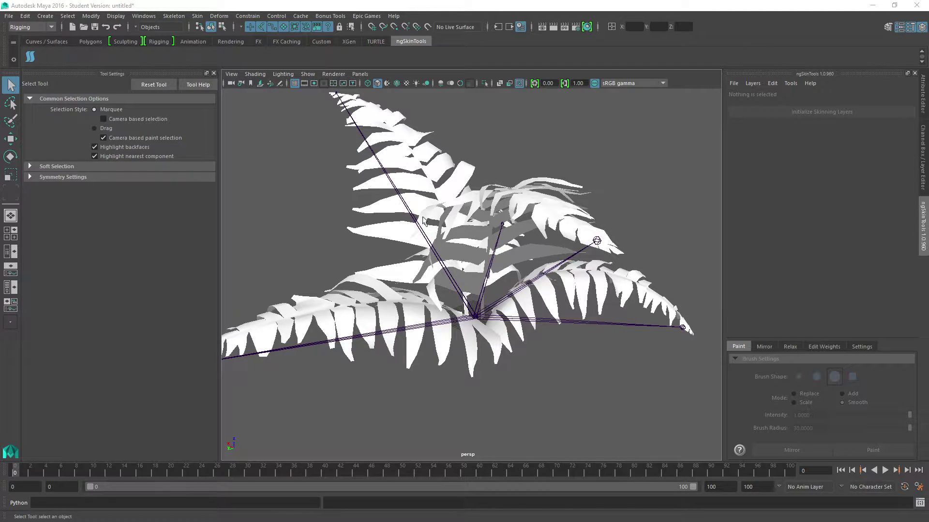
Bind the fern mesh to the skeleton by selecting the root joint together with the mesh and applying Bind Skin
{"action": "mouse_move", "coordinate": [363, 192]}
{"action": "middle_mouse_down", "text": "alt"}
{"action": "mouse_move", "coordinate": [397, 193]}
{"action": "mouse_move", "coordinate": [372, 194]}
{"action": "middle_mouse_up", "text": "alt"}
{"action": "scroll", "coordinate": [386, 186], "scroll_direction": "down", "scroll_amount": 2}
{"action": "scroll", "coordinate": [380, 198], "scroll_direction": "up", "scroll_amount": 2}
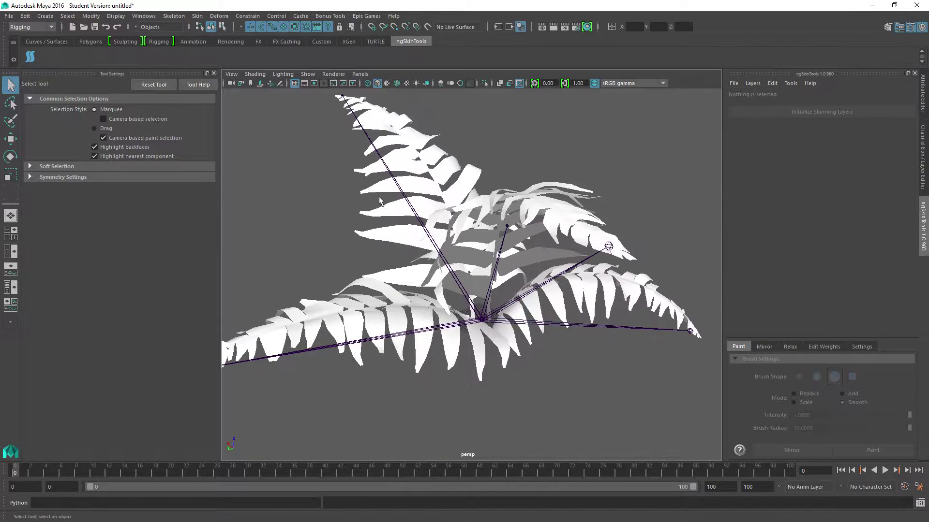
{"action": "middle_click_drag", "start_coordinate": [370, 194], "coordinate": [400, 199], "text": "alt"}
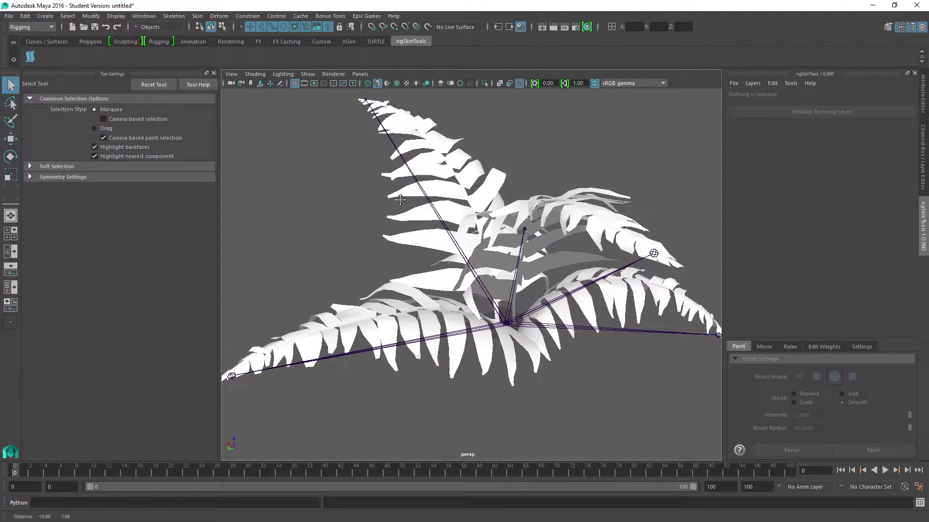
{"action": "left_click_drag", "start_coordinate": [218, 246], "coordinate": [181, 245]}
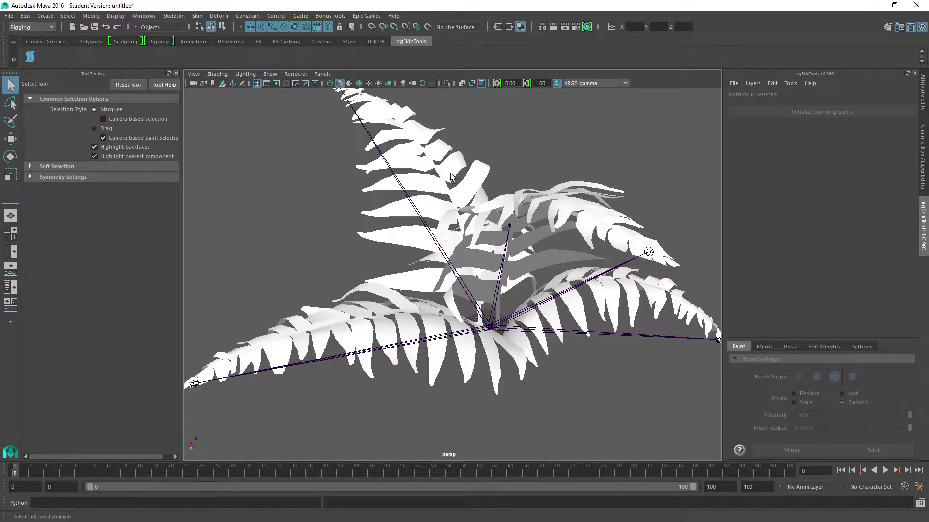
{"action": "left_click", "coordinate": [492, 329]}
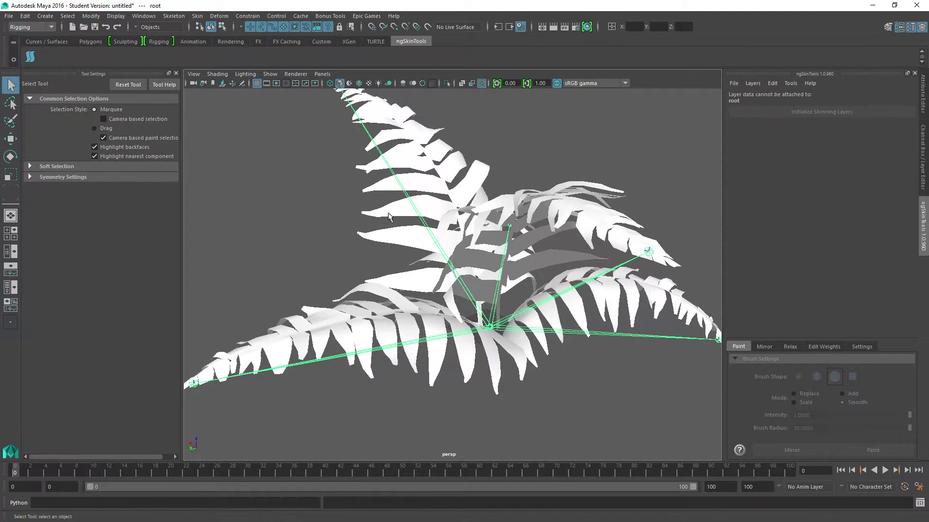
{"action": "left_click", "coordinate": [419, 186]}
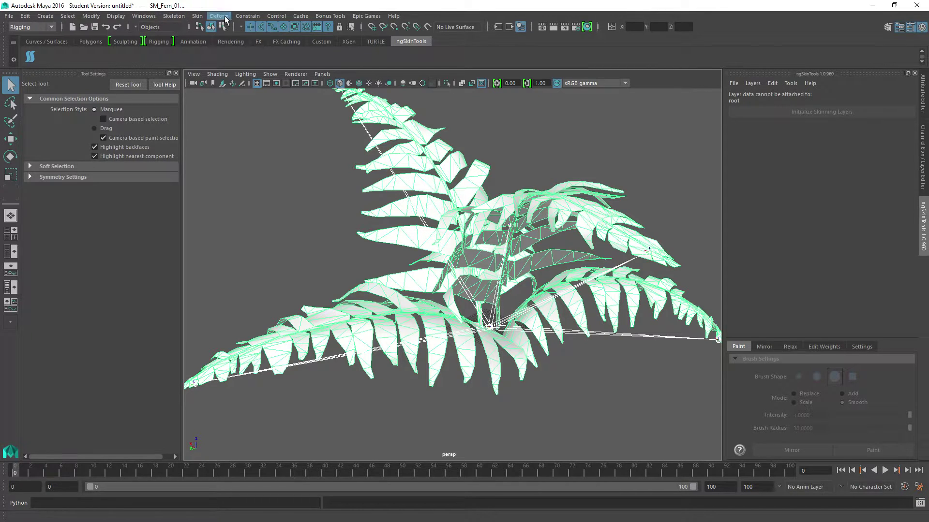
{"action": "left_click", "coordinate": [197, 16]}
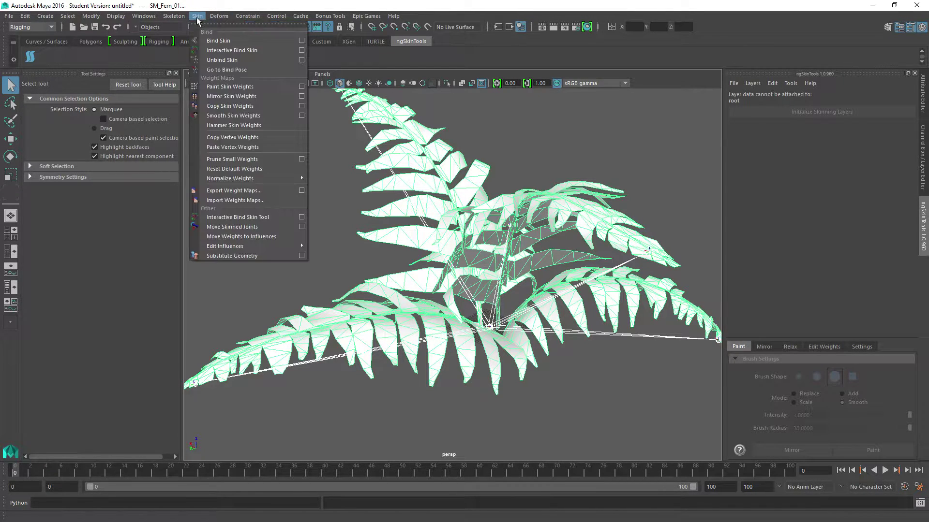
{"action": "left_click", "coordinate": [219, 42]}
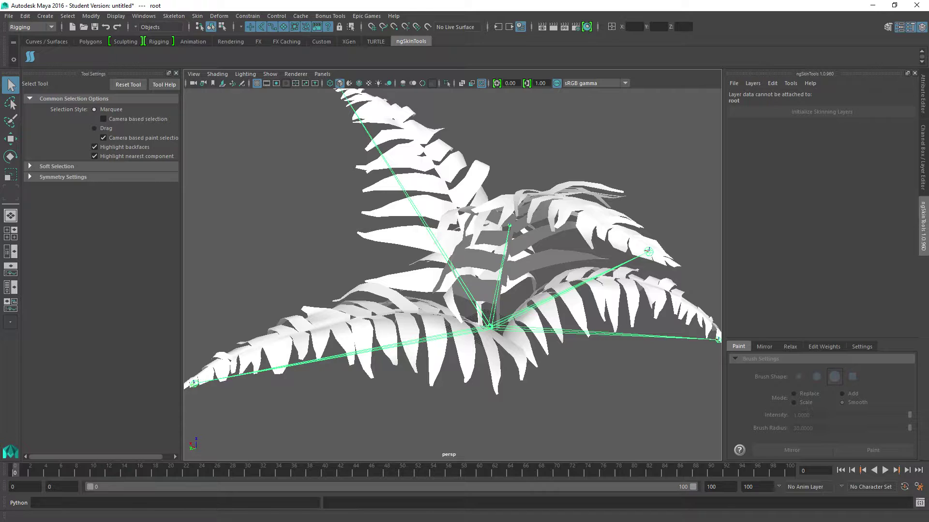
Widen the tool settings, select only the fern mesh and activate the Paint Skin Weights tool on it
{"action": "left_click", "coordinate": [197, 16]}
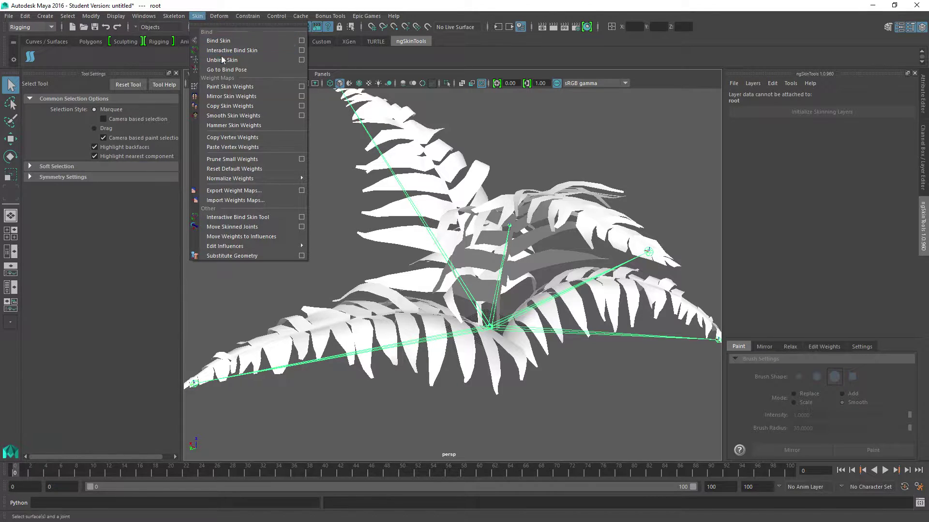
{"action": "left_click", "coordinate": [212, 90]}
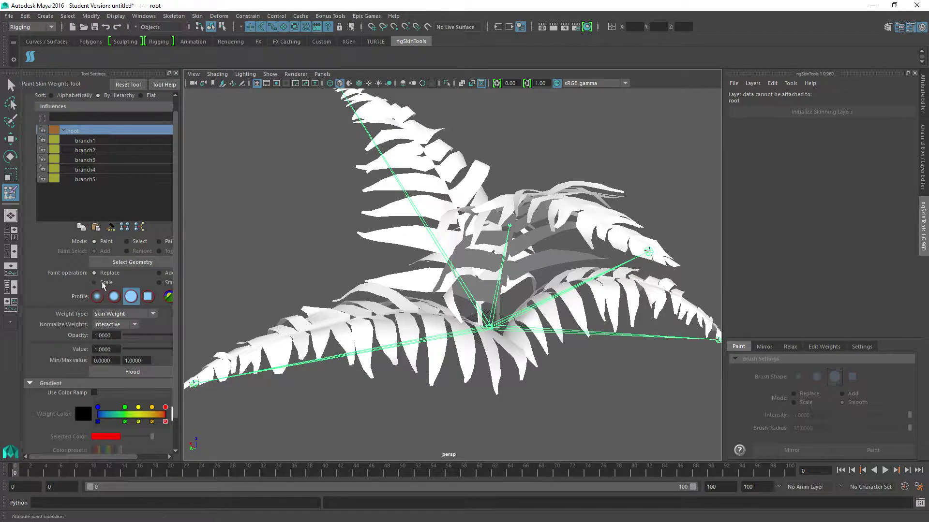
{"action": "left_click_drag", "start_coordinate": [181, 255], "coordinate": [211, 255]}
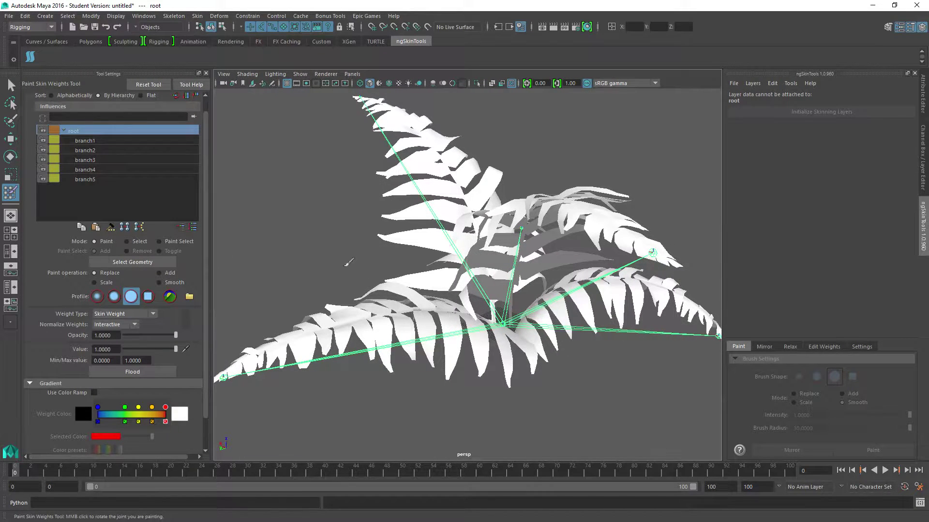
{"action": "left_click", "coordinate": [11, 85]}
{"action": "left_click", "coordinate": [456, 196]}
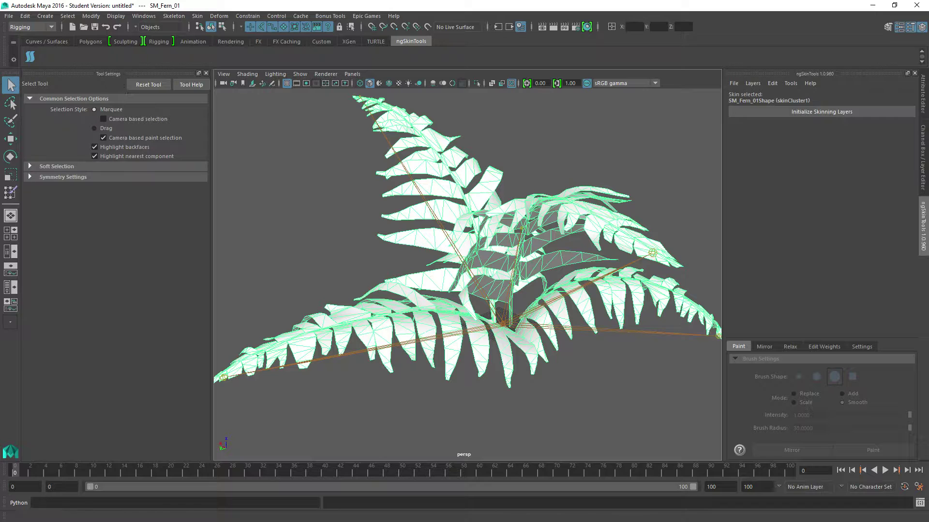
{"action": "left_click", "coordinate": [10, 192]}
Examine how the root and branch1 to branch5 influences are weighted across the fern from several angles
{"action": "left_click", "coordinate": [83, 142]}
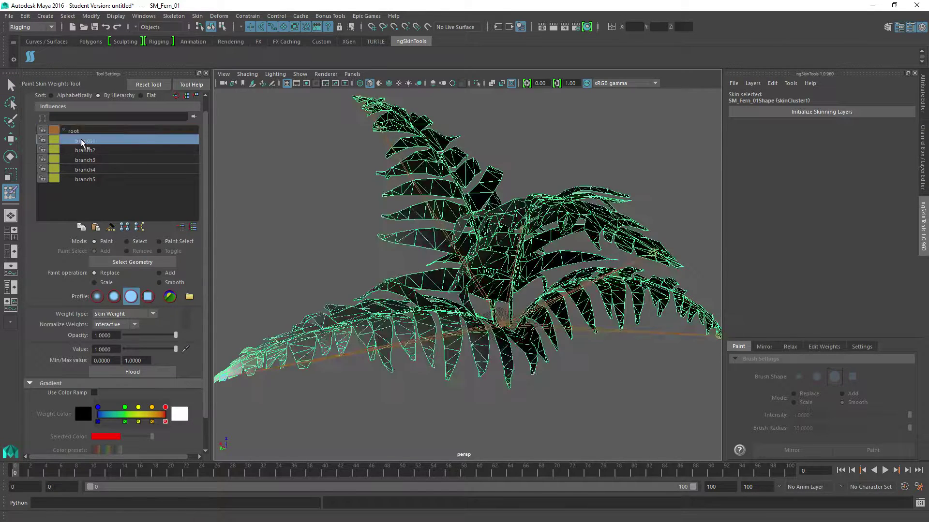
{"action": "left_click", "coordinate": [77, 131]}
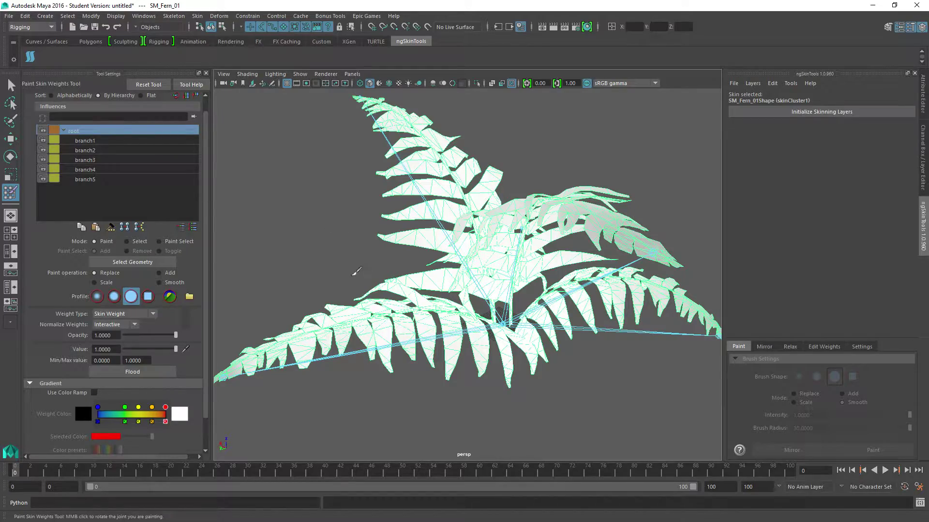
{"action": "mouse_move", "coordinate": [455, 265]}
{"action": "left_mouse_down", "text": "alt"}
{"action": "mouse_move", "coordinate": [448, 301]}
{"action": "mouse_move", "coordinate": [373, 266]}
{"action": "left_mouse_up", "text": "alt"}
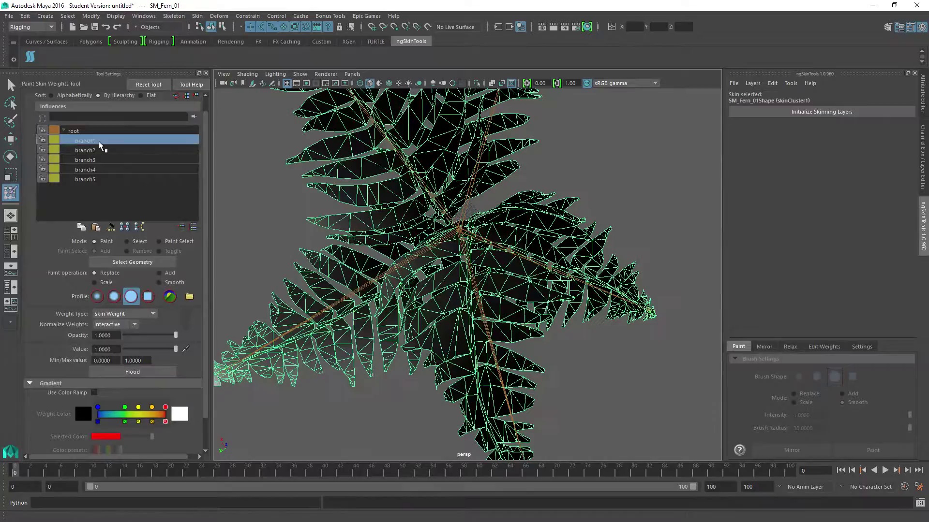
{"action": "left_click", "coordinate": [100, 141]}
{"action": "left_click_drag", "start_coordinate": [332, 290], "coordinate": [314, 343], "text": "alt"}
{"action": "middle_click_drag", "start_coordinate": [343, 333], "coordinate": [478, 278], "text": "alt"}
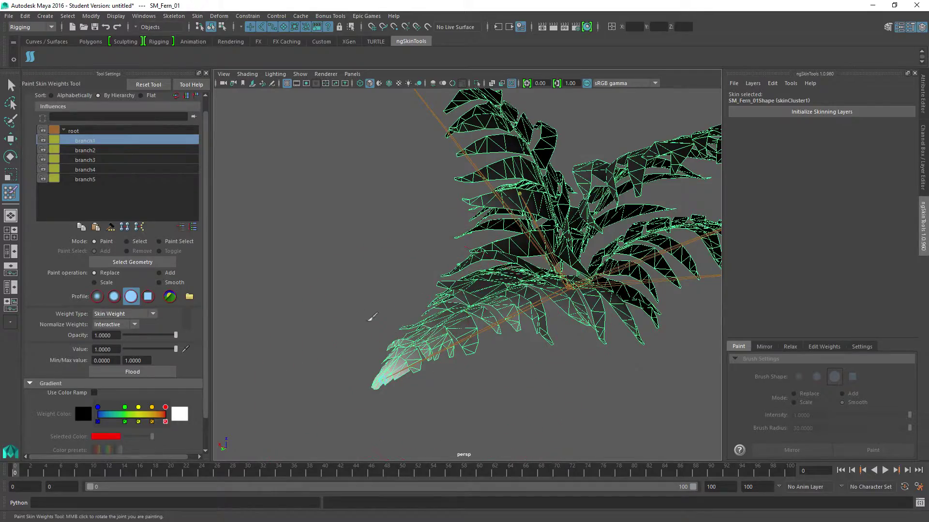
{"action": "mouse_move", "coordinate": [369, 314]}
{"action": "left_mouse_down", "text": "alt"}
{"action": "mouse_move", "coordinate": [477, 315]}
{"action": "mouse_move", "coordinate": [477, 328]}
{"action": "mouse_move", "coordinate": [476, 319]}
{"action": "left_mouse_up", "text": "alt"}
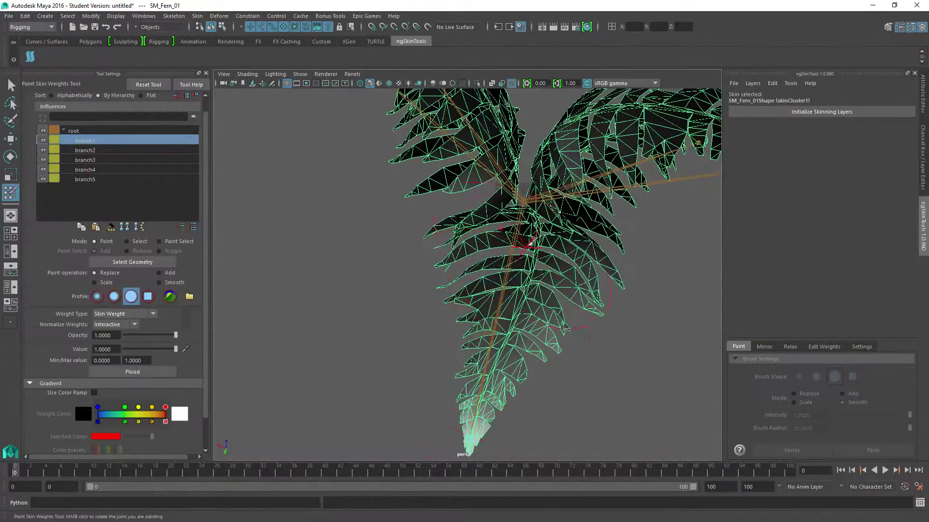
{"action": "left_click", "coordinate": [92, 151]}
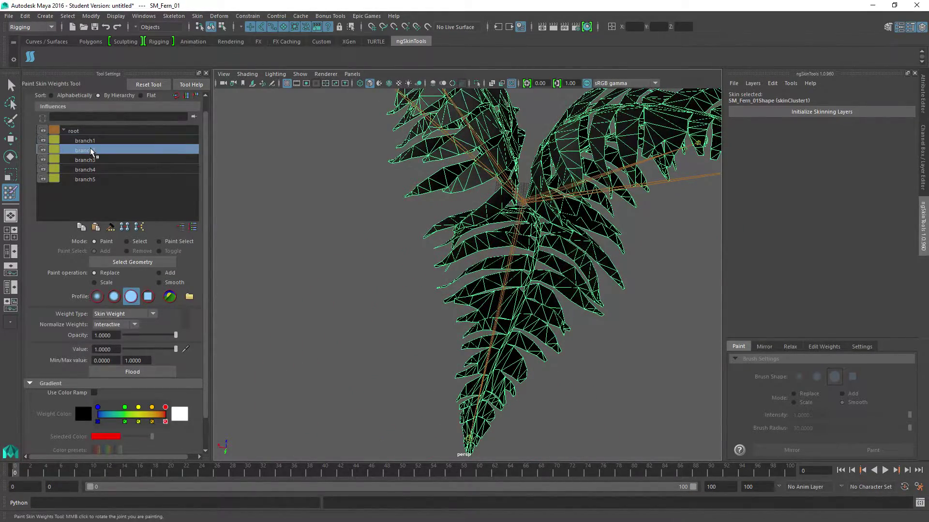
{"action": "left_click", "coordinate": [91, 160]}
{"action": "left_click", "coordinate": [91, 169]}
{"action": "left_click", "coordinate": [92, 181]}
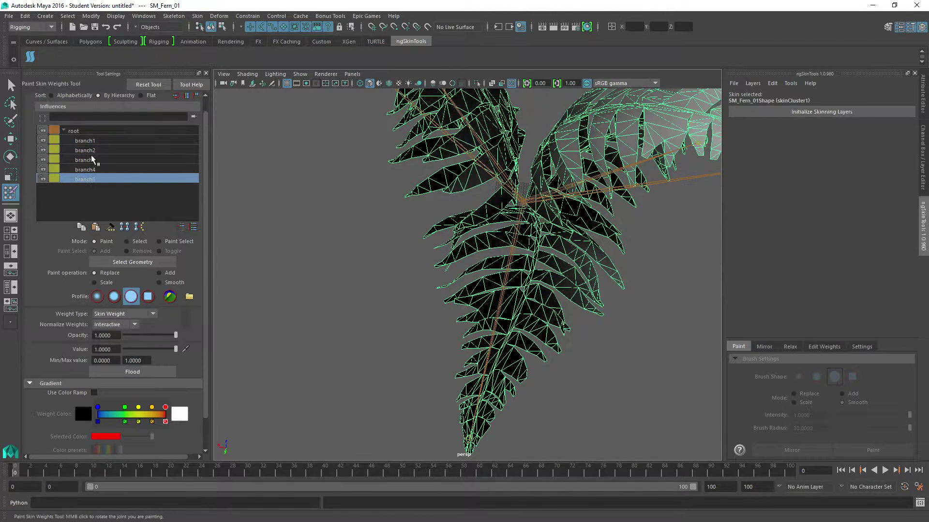
{"action": "left_click", "coordinate": [92, 159]}
{"action": "left_click", "coordinate": [92, 141]}
{"action": "left_click", "coordinate": [73, 131]}
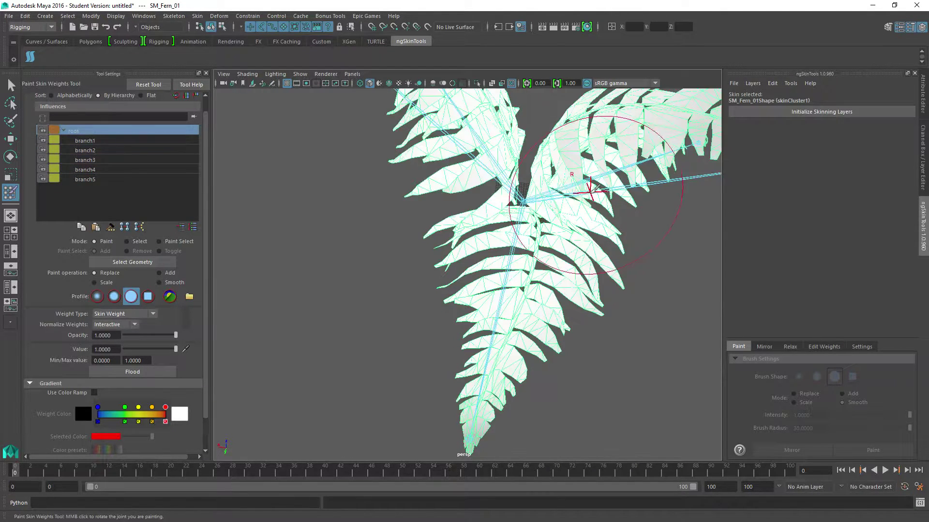
{"action": "left_click_drag", "start_coordinate": [586, 191], "coordinate": [551, 174], "text": "alt"}
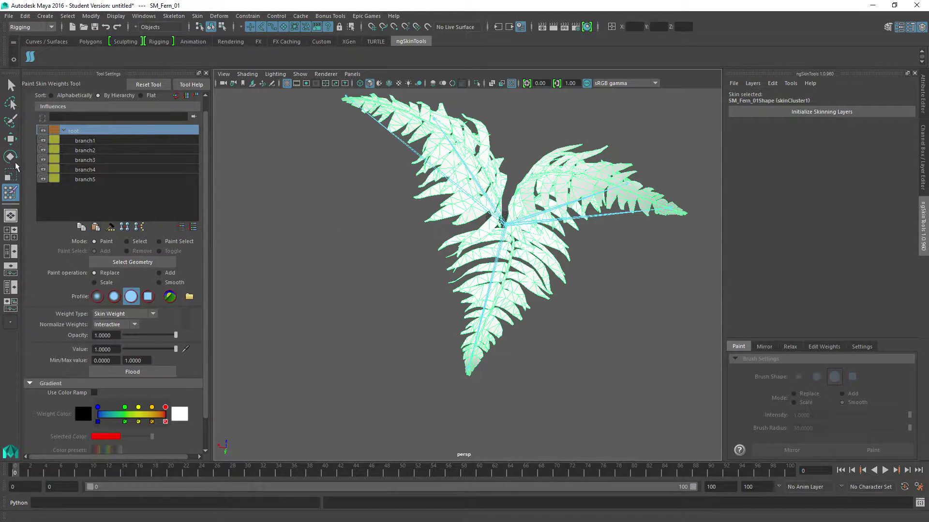
Test the default skinning by moving the branch2 joint away from its frond, and undo the move
{"action": "left_click", "coordinate": [11, 141]}
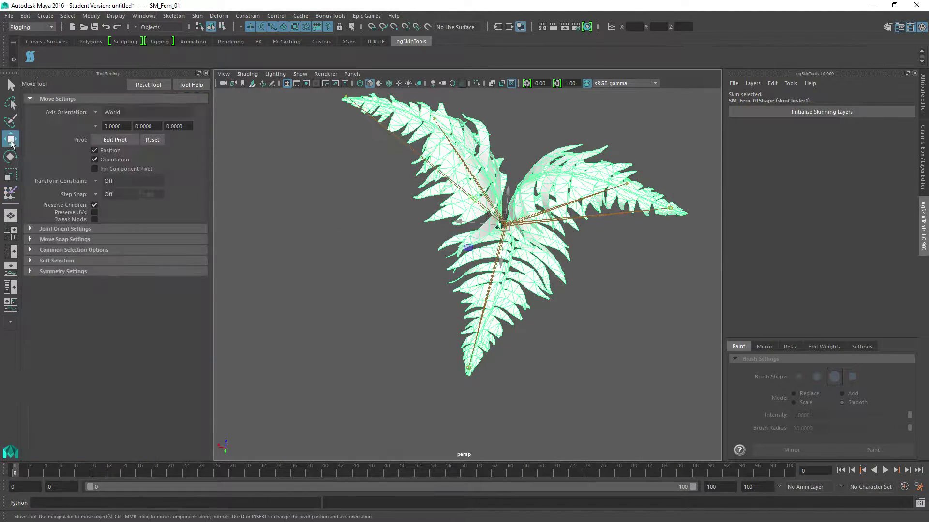
{"action": "left_click", "coordinate": [347, 97]}
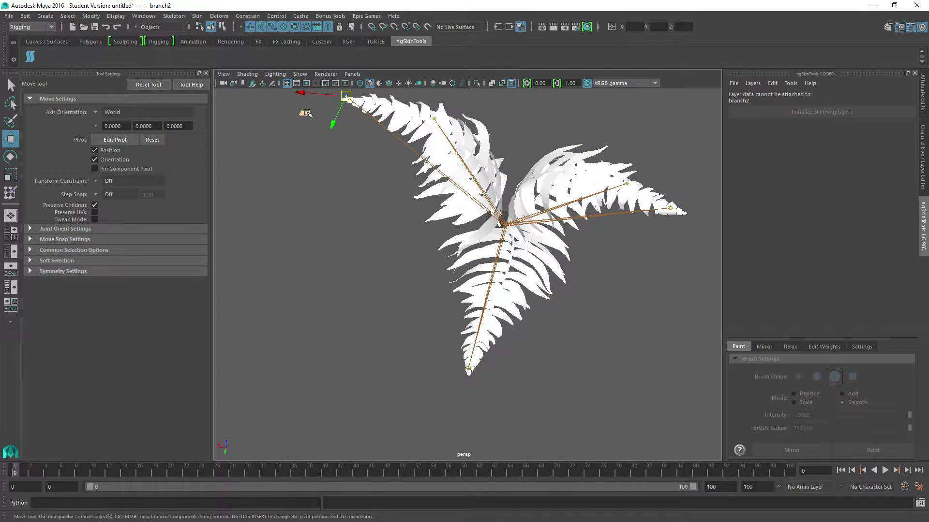
{"action": "middle_click_drag", "start_coordinate": [306, 114], "coordinate": [261, 223]}
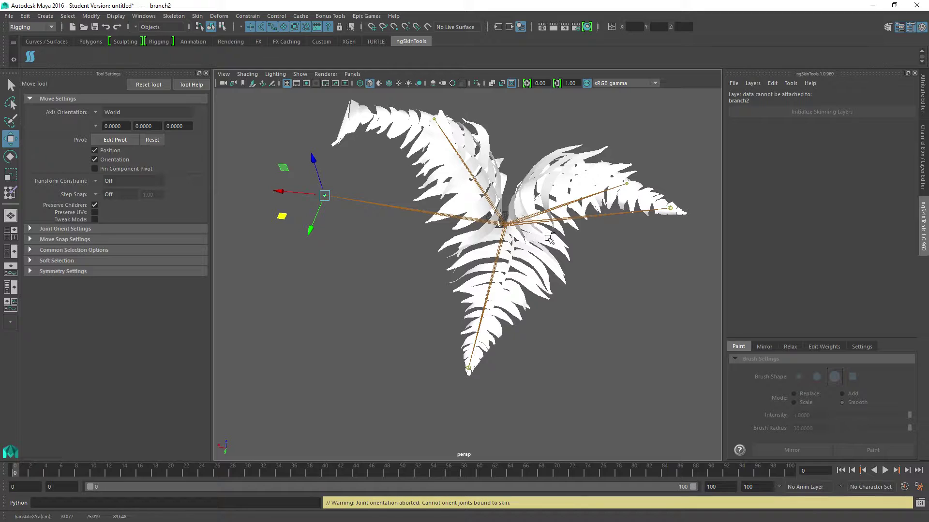
{"action": "key", "text": "ctrl+z"}
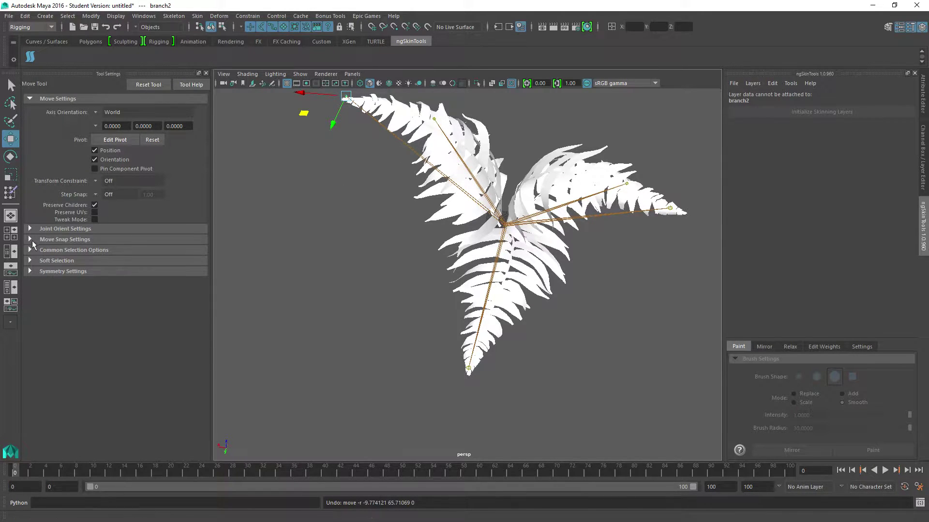
Reselect the fern mesh and paint branch1 skin weights at value 1 along its whole frond, using the Replace operation
{"action": "left_click", "coordinate": [10, 192]}
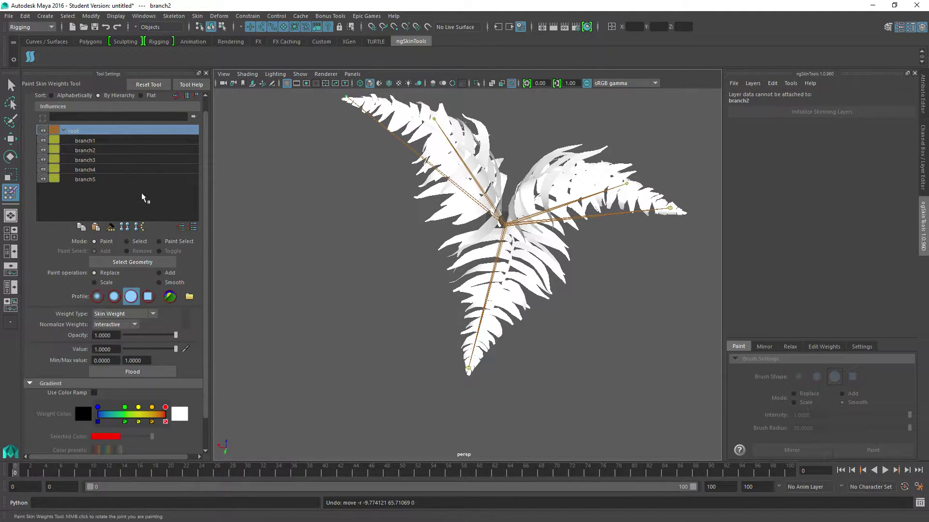
{"action": "left_click", "coordinate": [83, 141]}
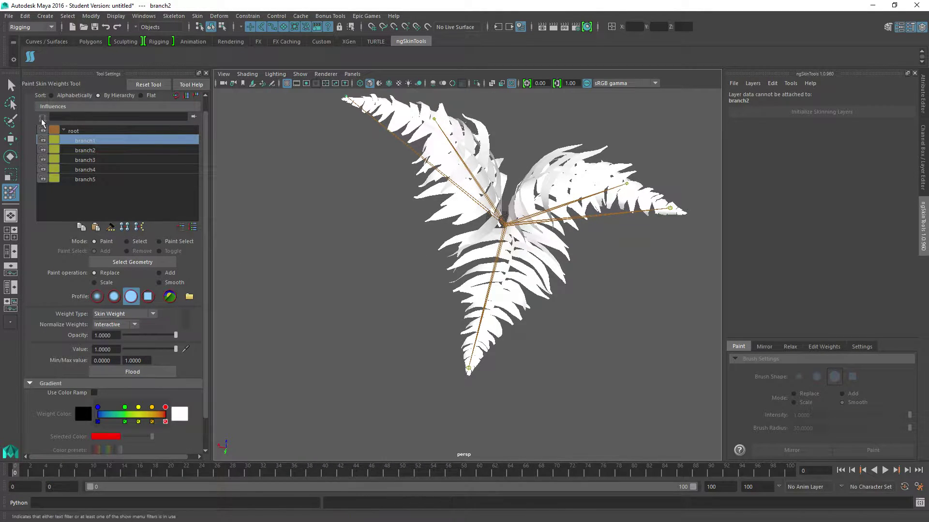
{"action": "left_click", "coordinate": [11, 85]}
{"action": "left_click", "coordinate": [454, 151]}
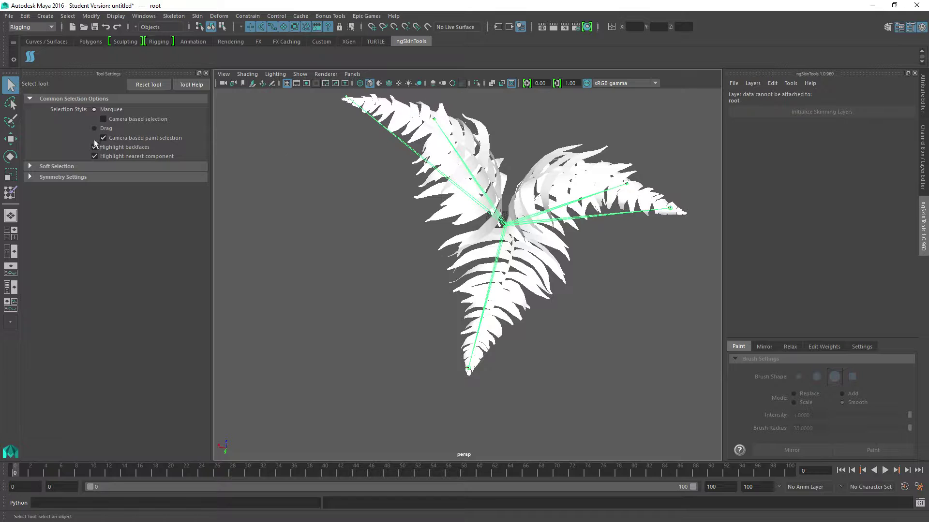
{"action": "left_click", "coordinate": [444, 159]}
{"action": "left_click", "coordinate": [10, 193]}
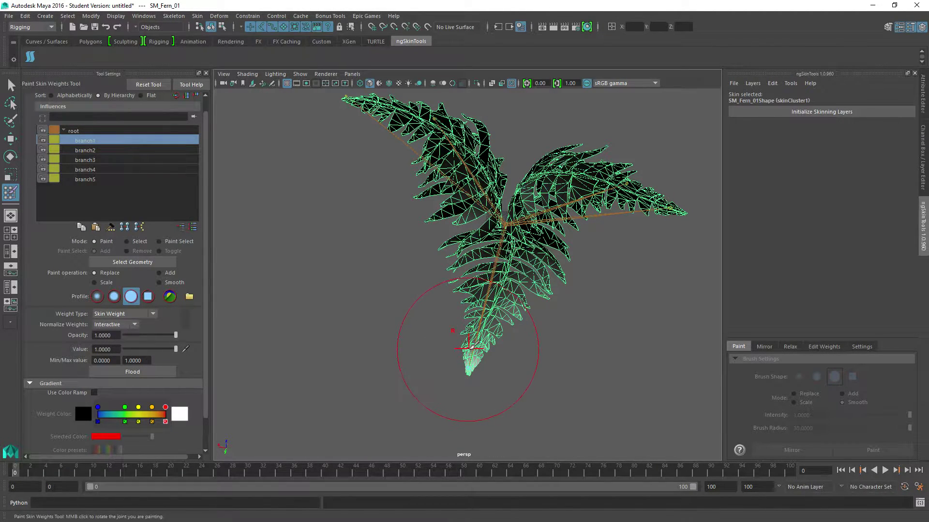
{"action": "mouse_move", "coordinate": [472, 360]}
{"action": "left_mouse_down"}
{"action": "mouse_move", "coordinate": [479, 293]}
{"action": "mouse_move", "coordinate": [514, 295]}
{"action": "mouse_move", "coordinate": [522, 261]}
{"action": "mouse_move", "coordinate": [518, 278]}
{"action": "mouse_move", "coordinate": [534, 271]}
{"action": "mouse_move", "coordinate": [483, 249]}
{"action": "mouse_move", "coordinate": [537, 269]}
{"action": "mouse_move", "coordinate": [466, 296]}
{"action": "mouse_move", "coordinate": [481, 270]}
{"action": "mouse_move", "coordinate": [467, 238]}
{"action": "mouse_move", "coordinate": [494, 193]}
{"action": "mouse_move", "coordinate": [479, 213]}
{"action": "left_mouse_up"}
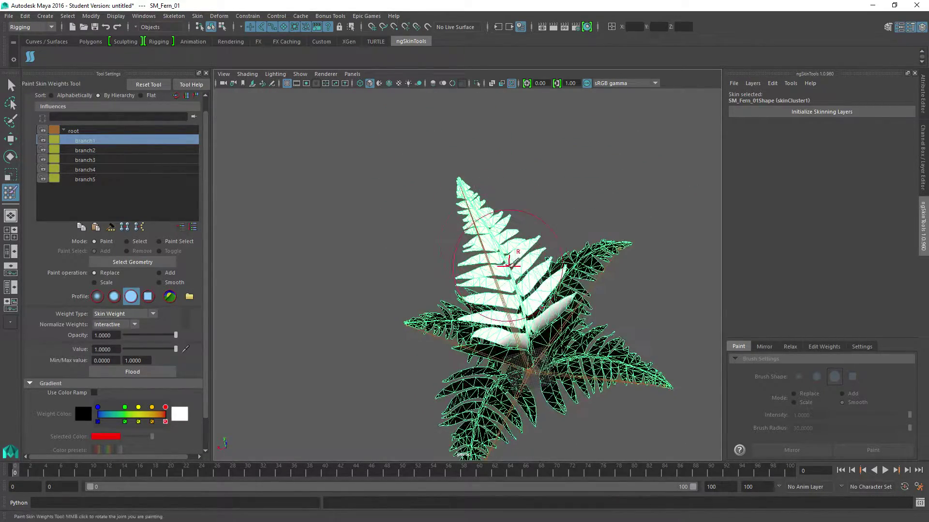
{"action": "mouse_move", "coordinate": [506, 274]}
{"action": "left_mouse_down"}
{"action": "mouse_move", "coordinate": [513, 295]}
{"action": "mouse_move", "coordinate": [531, 289]}
{"action": "mouse_move", "coordinate": [494, 291]}
{"action": "mouse_move", "coordinate": [489, 310]}
{"action": "mouse_move", "coordinate": [503, 329]}
{"action": "mouse_move", "coordinate": [552, 281]}
{"action": "left_mouse_up"}
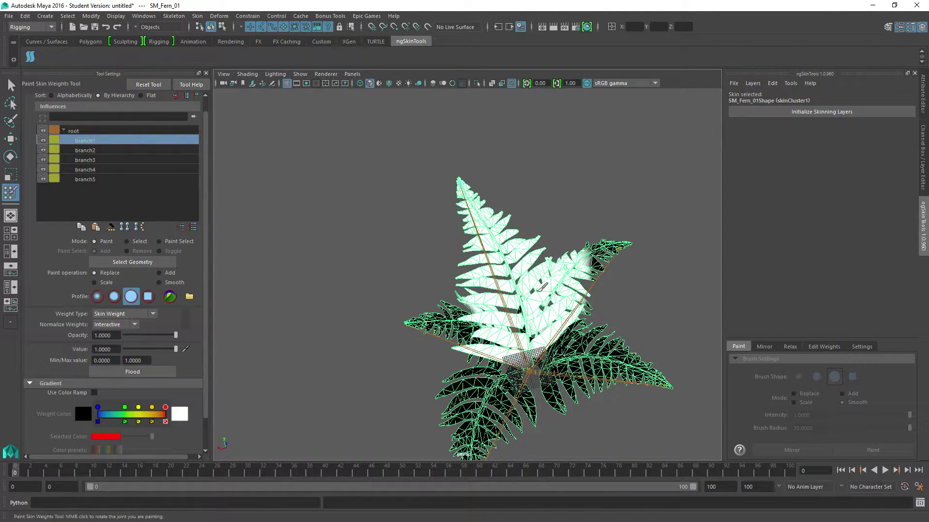
Set the paint value to 0 and remove the branch1 influence from the neighbouring fronds, checking the coverage around the plant
{"action": "left_click_drag", "start_coordinate": [508, 238], "coordinate": [481, 323], "text": "alt"}
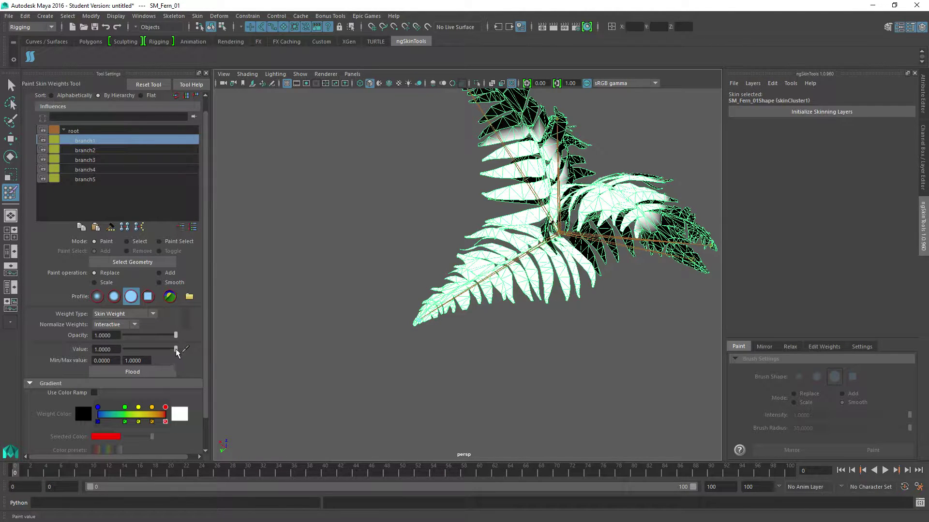
{"action": "left_click_drag", "start_coordinate": [176, 350], "coordinate": [121, 351]}
{"action": "mouse_move", "coordinate": [505, 138]}
{"action": "left_mouse_down"}
{"action": "mouse_move", "coordinate": [541, 158]}
{"action": "mouse_move", "coordinate": [525, 183]}
{"action": "mouse_move", "coordinate": [629, 208]}
{"action": "mouse_move", "coordinate": [593, 185]}
{"action": "mouse_move", "coordinate": [618, 183]}
{"action": "mouse_move", "coordinate": [600, 205]}
{"action": "mouse_move", "coordinate": [631, 124]}
{"action": "mouse_move", "coordinate": [562, 110]}
{"action": "mouse_move", "coordinate": [595, 126]}
{"action": "mouse_move", "coordinate": [544, 154]}
{"action": "left_mouse_up"}
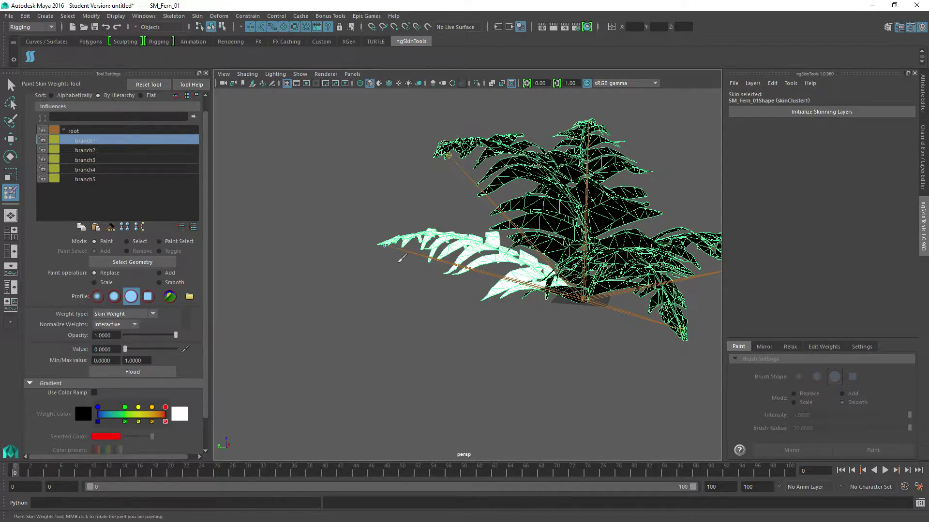
{"action": "mouse_move", "coordinate": [401, 258]}
{"action": "left_mouse_down", "text": "alt"}
{"action": "mouse_move", "coordinate": [435, 282]}
{"action": "mouse_move", "coordinate": [452, 273]}
{"action": "mouse_move", "coordinate": [472, 252]}
{"action": "mouse_move", "coordinate": [457, 212]}
{"action": "left_mouse_up", "text": "alt"}
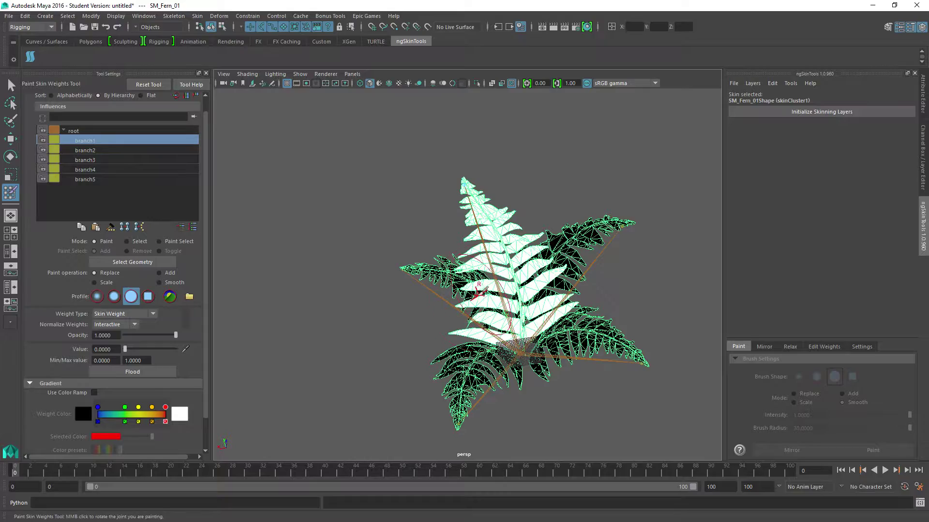
{"action": "middle_click_drag", "start_coordinate": [501, 281], "coordinate": [455, 276], "text": "alt"}
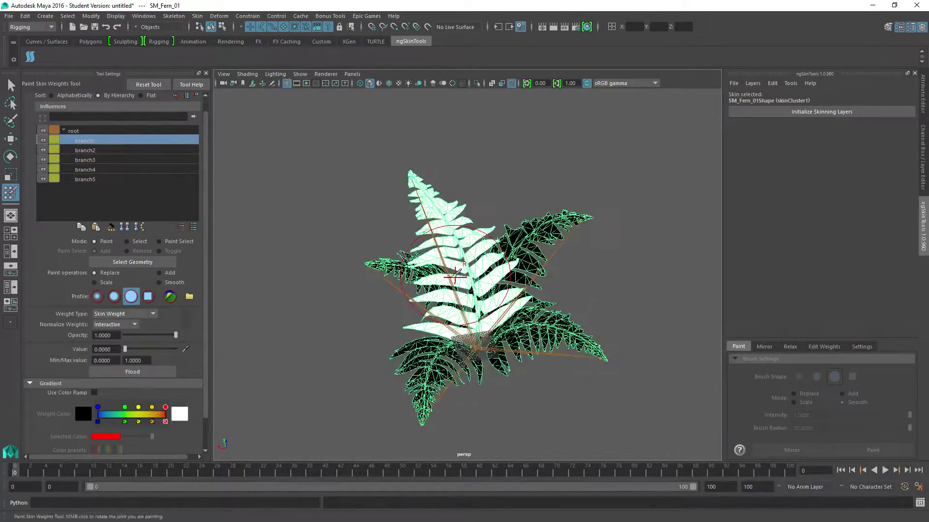
{"action": "scroll", "coordinate": [455, 277], "scroll_direction": "up", "scroll_amount": 2}
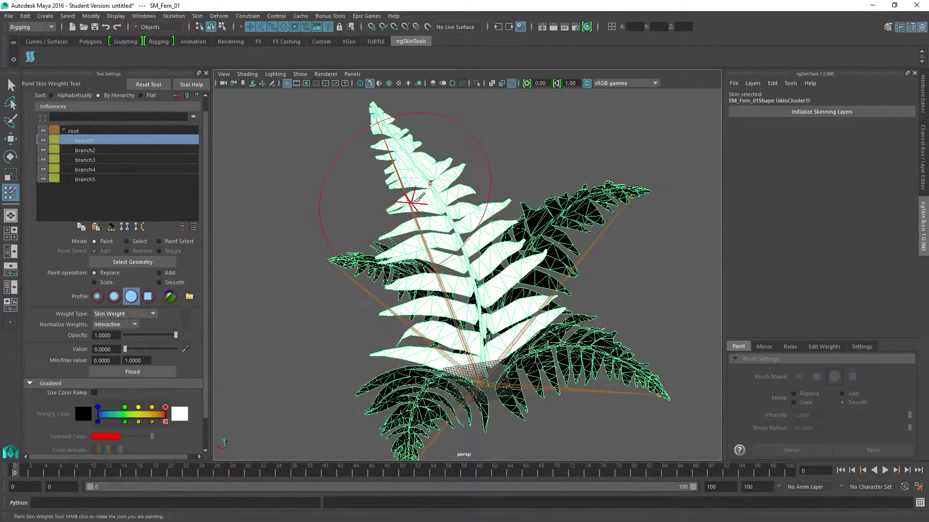
Select the branch2 influence and paint its skin weights at value 1 along its whole frond with the Replace operation
{"action": "middle_click_drag", "start_coordinate": [426, 197], "coordinate": [438, 215], "text": "alt"}
{"action": "left_click_drag", "start_coordinate": [439, 214], "coordinate": [433, 233], "text": "alt"}
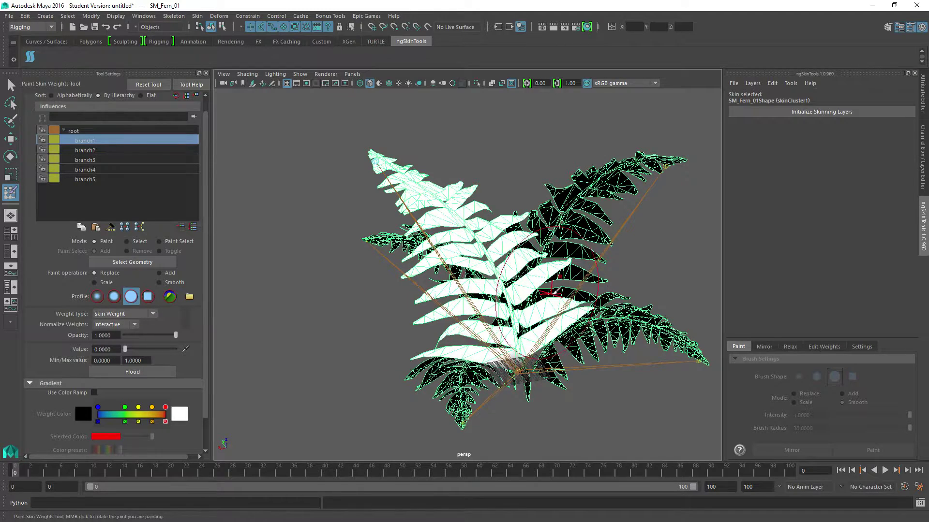
{"action": "left_click_drag", "start_coordinate": [551, 292], "coordinate": [585, 293], "text": "alt"}
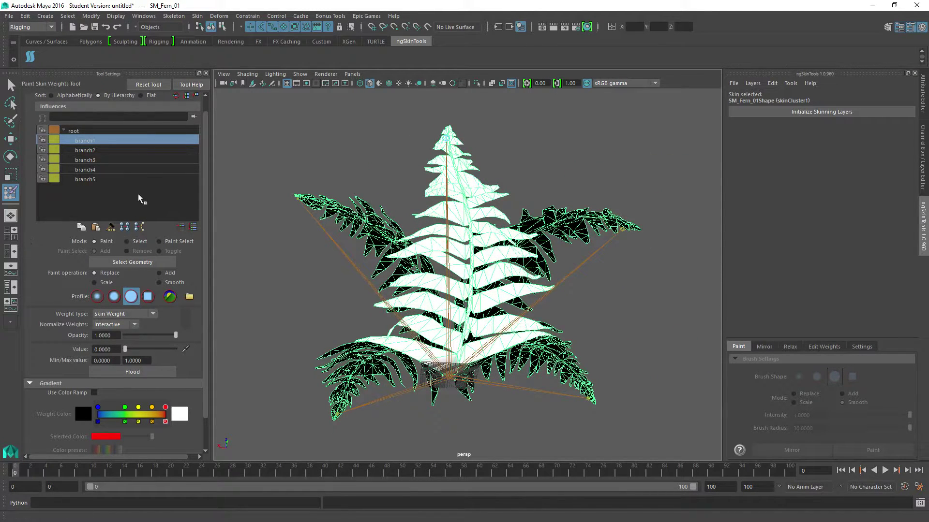
{"action": "left_click", "coordinate": [89, 151]}
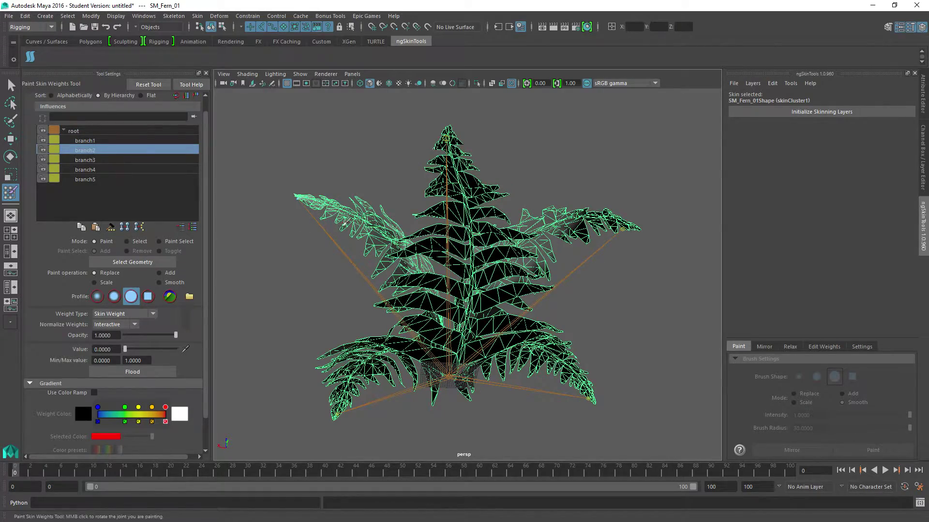
{"action": "left_click_drag", "start_coordinate": [344, 220], "coordinate": [331, 124], "text": "alt"}
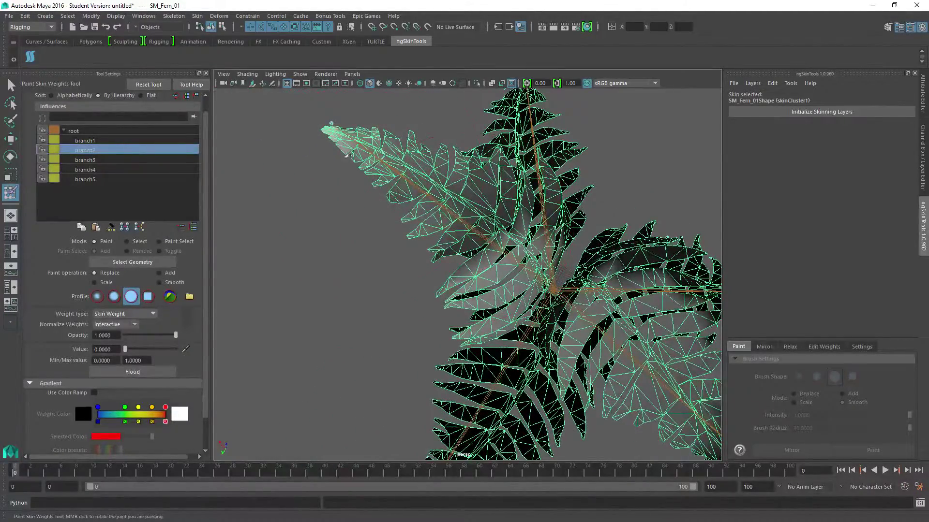
{"action": "left_click_drag", "start_coordinate": [346, 156], "coordinate": [379, 156]}
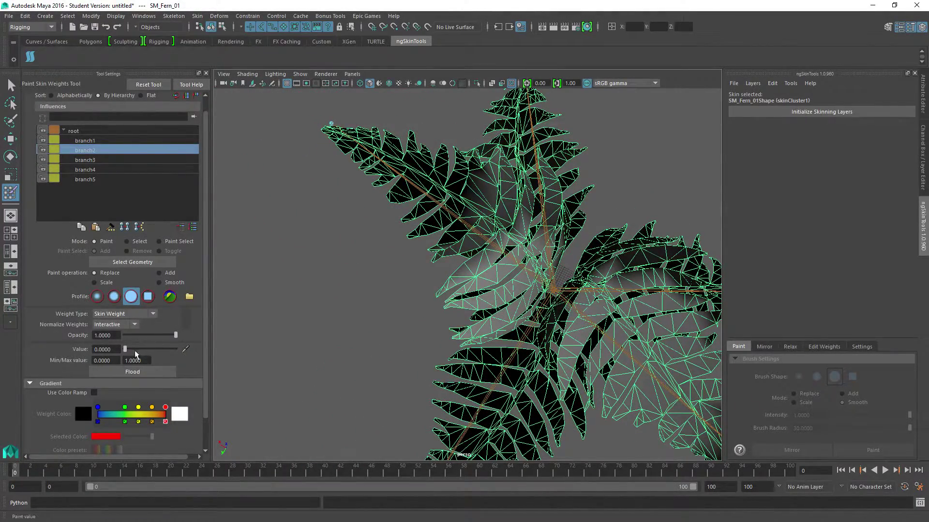
{"action": "left_click_drag", "start_coordinate": [125, 352], "coordinate": [175, 349]}
{"action": "mouse_move", "coordinate": [358, 147]}
{"action": "left_mouse_down"}
{"action": "mouse_move", "coordinate": [444, 175]}
{"action": "mouse_move", "coordinate": [464, 276]}
{"action": "mouse_move", "coordinate": [532, 218]}
{"action": "mouse_move", "coordinate": [489, 235]}
{"action": "left_mouse_up"}
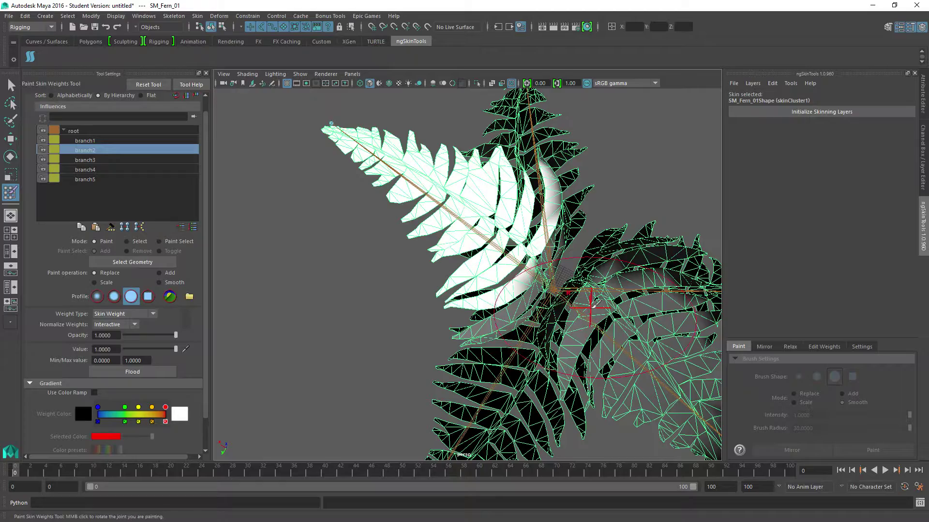
{"action": "mouse_move", "coordinate": [591, 305]}
{"action": "left_mouse_down", "text": "alt"}
{"action": "mouse_move", "coordinate": [476, 246]}
{"action": "mouse_move", "coordinate": [387, 281]}
{"action": "left_mouse_up", "text": "alt"}
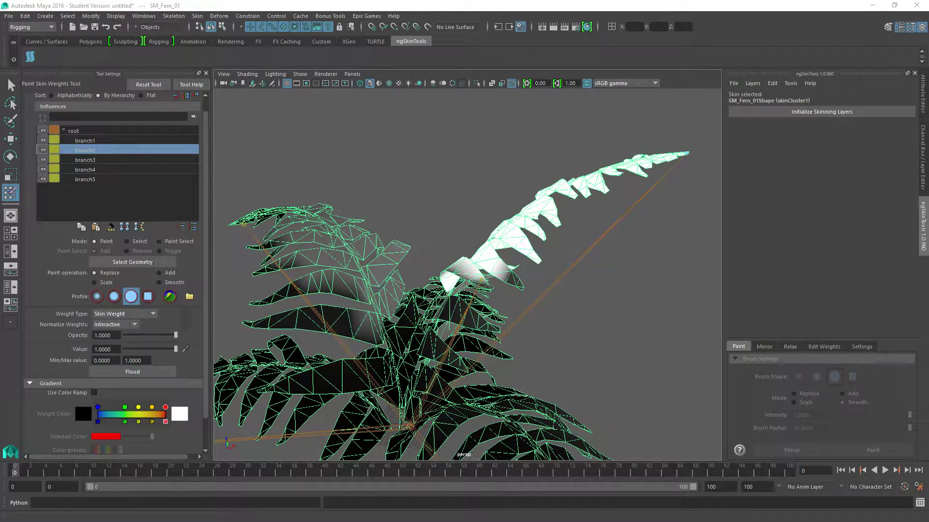
Switch to the web browser, open the downloads page of ngskintools.com, and return to Maya
{"action": "left_click_drag", "start_coordinate": [0, 208], "coordinate": [546, 0]}
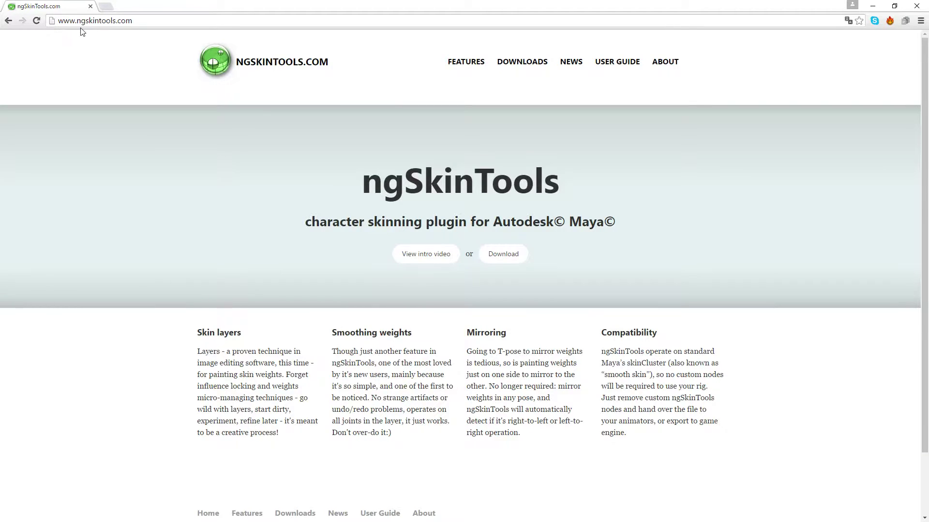
{"action": "left_click", "coordinate": [514, 261]}
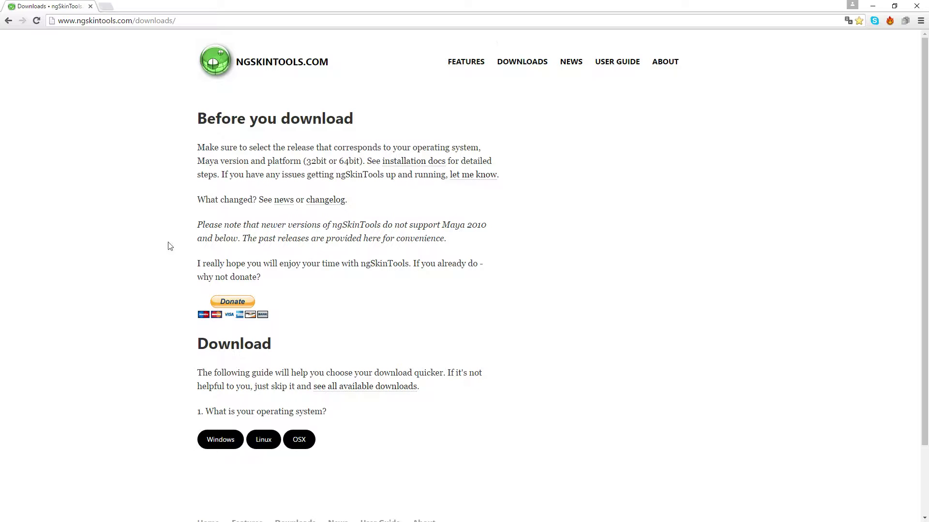
{"action": "left_click_drag", "start_coordinate": [566, 9], "coordinate": [0, 97]}
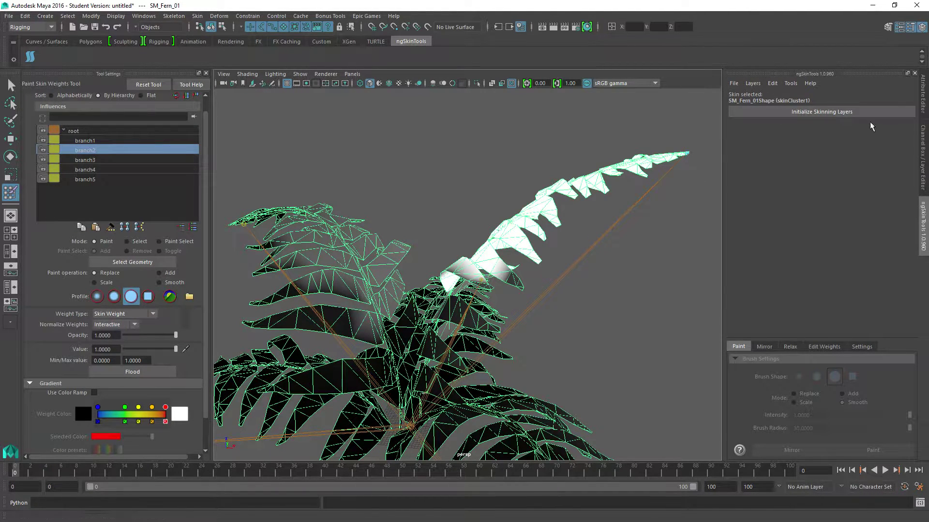
Initialize skinning layers on the fern and flood the root influence in Base Weights using Replace mode at intensity 1
{"action": "left_click", "coordinate": [810, 116]}
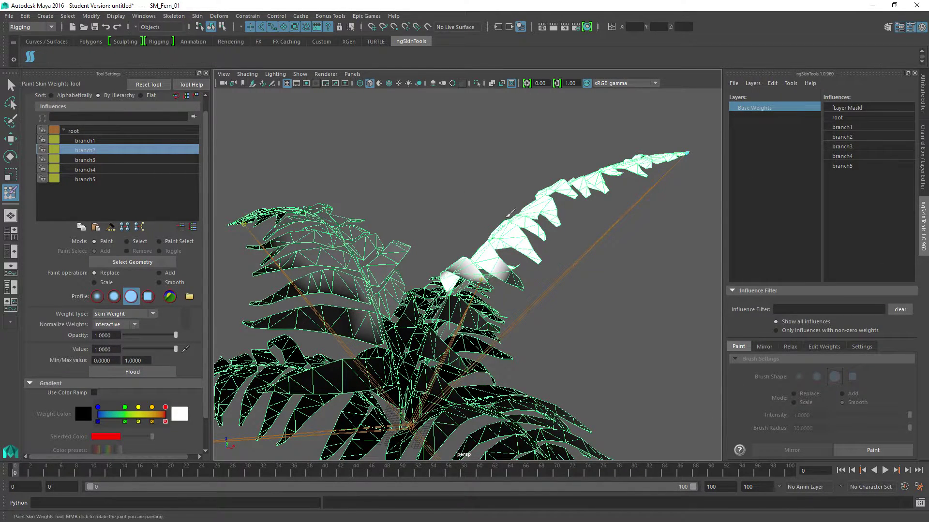
{"action": "left_click_drag", "start_coordinate": [501, 255], "coordinate": [423, 232], "text": "alt"}
{"action": "scroll", "coordinate": [425, 242], "scroll_direction": "down", "scroll_amount": 3}
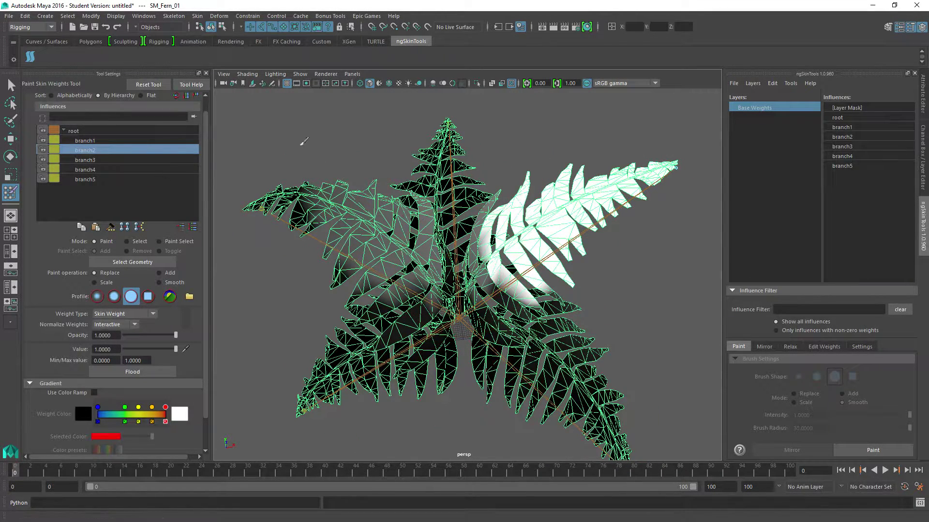
{"action": "left_click", "coordinate": [840, 119]}
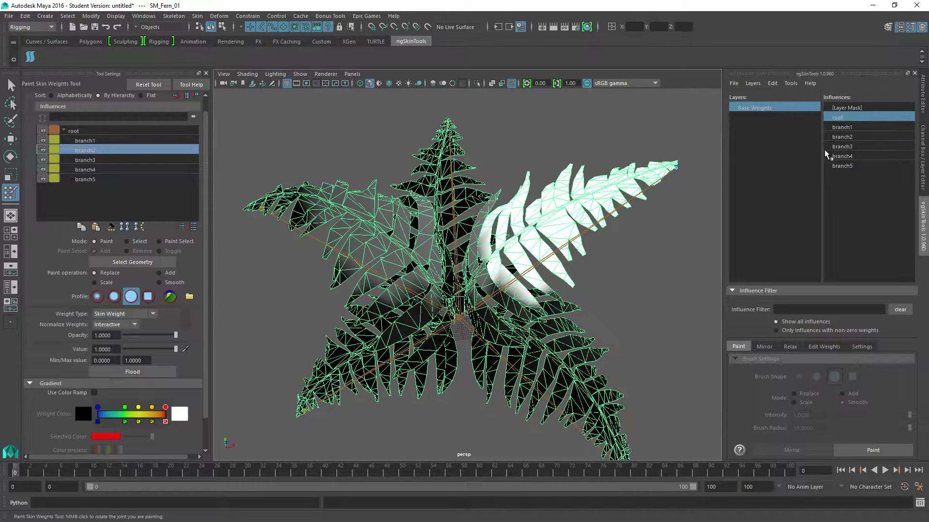
{"action": "left_click", "coordinate": [885, 452]}
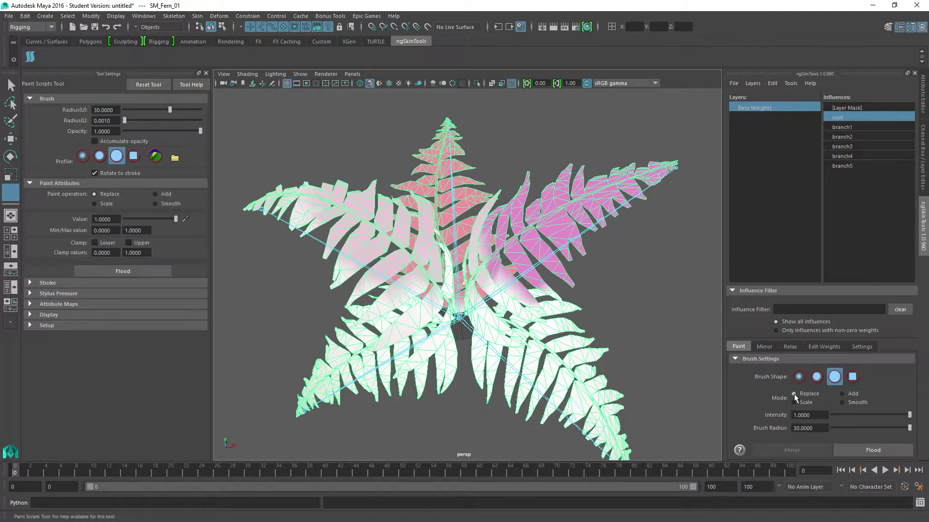
{"action": "left_click", "coordinate": [868, 451]}
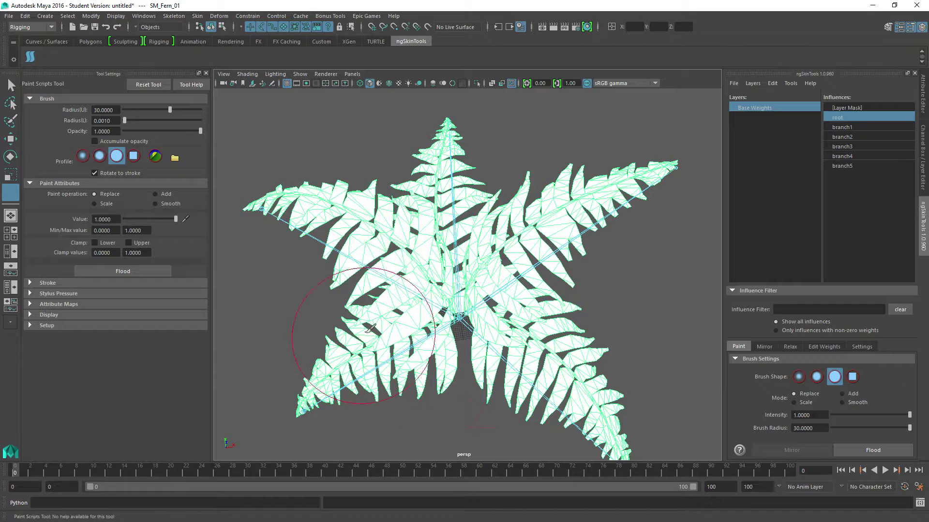
Check the branch1, branch2 and branch3 influences on the Base Weights layer against the root influence
{"action": "middle_click_drag", "start_coordinate": [435, 309], "coordinate": [469, 238], "text": "alt"}
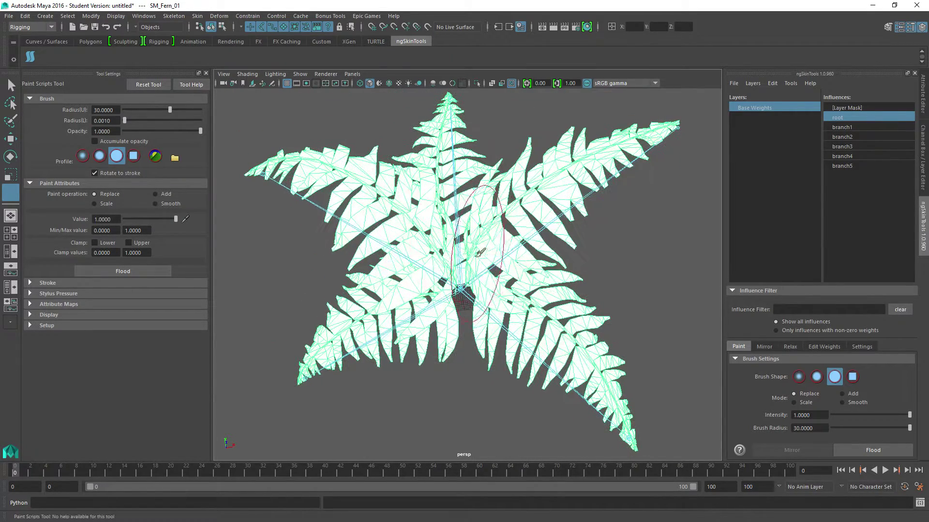
{"action": "left_click", "coordinate": [847, 127]}
{"action": "left_click", "coordinate": [844, 137]}
{"action": "left_click", "coordinate": [843, 146]}
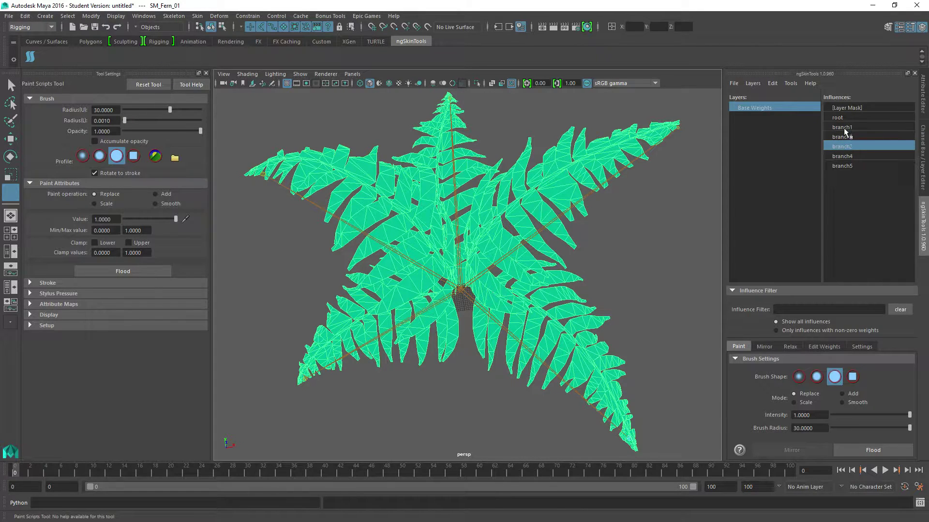
{"action": "left_click", "coordinate": [843, 116]}
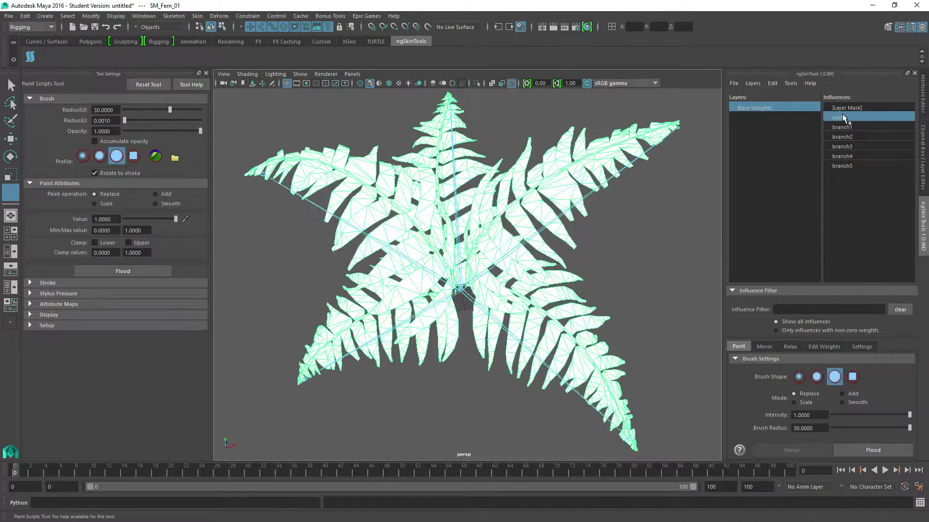
Create a new skinning layer named branch1 above Base Weights
{"action": "right_click", "coordinate": [760, 107]}
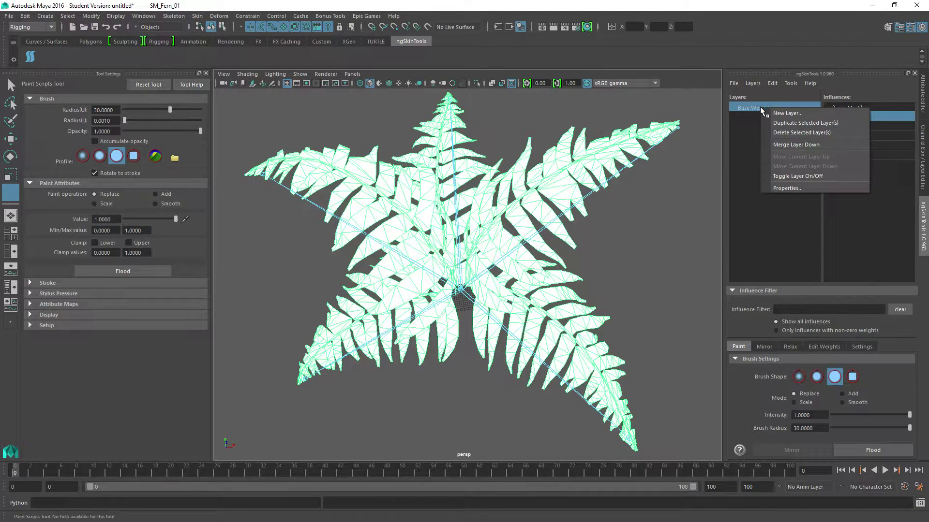
{"action": "left_click", "coordinate": [796, 113]}
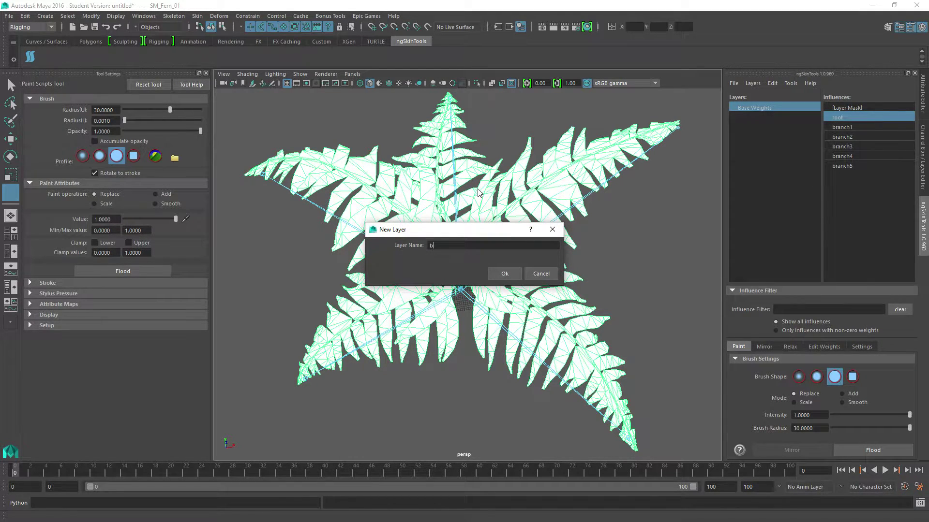
{"action": "key", "text": "Return"}
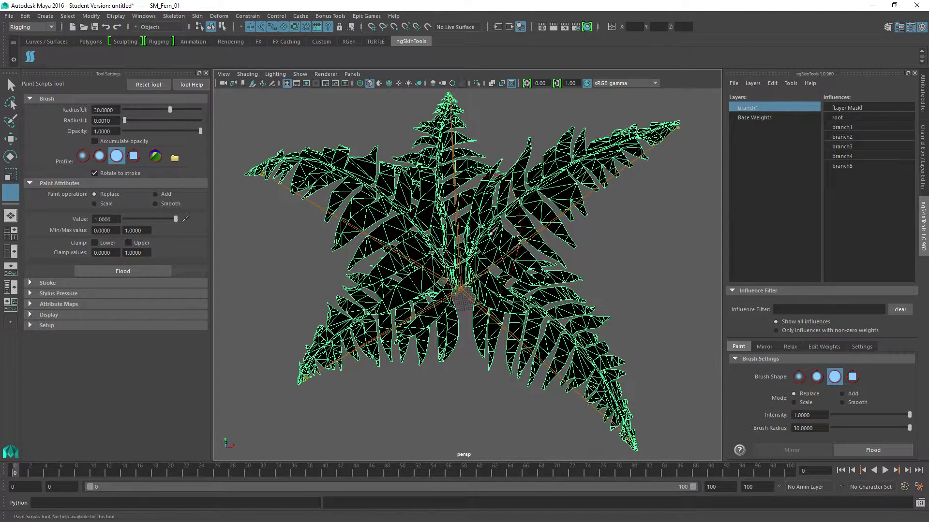
Flood the branch1 influence over the whole mesh on the branch1 layer, using Replace mode at intensity 1
{"action": "left_click", "coordinate": [848, 127]}
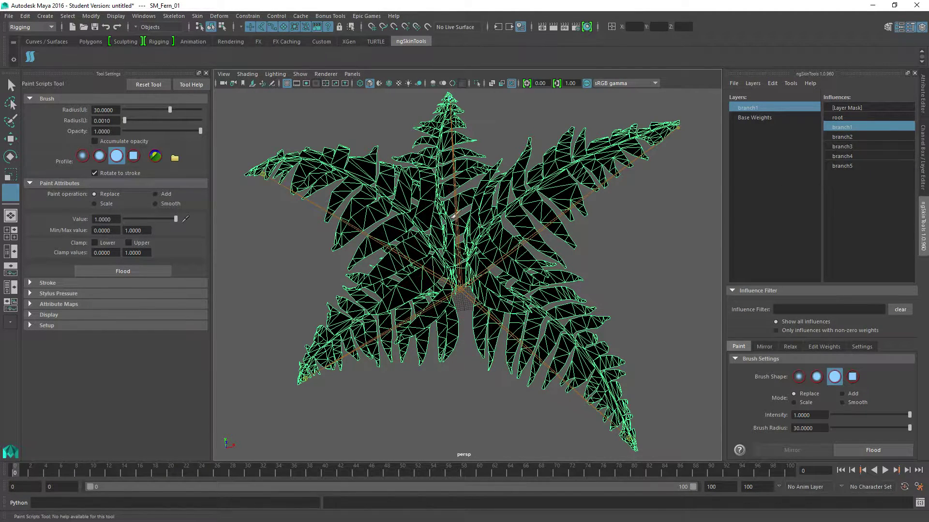
{"action": "middle_click_drag", "start_coordinate": [453, 131], "coordinate": [485, 221], "text": "alt"}
{"action": "scroll", "coordinate": [485, 221], "scroll_direction": "up", "scroll_amount": 2}
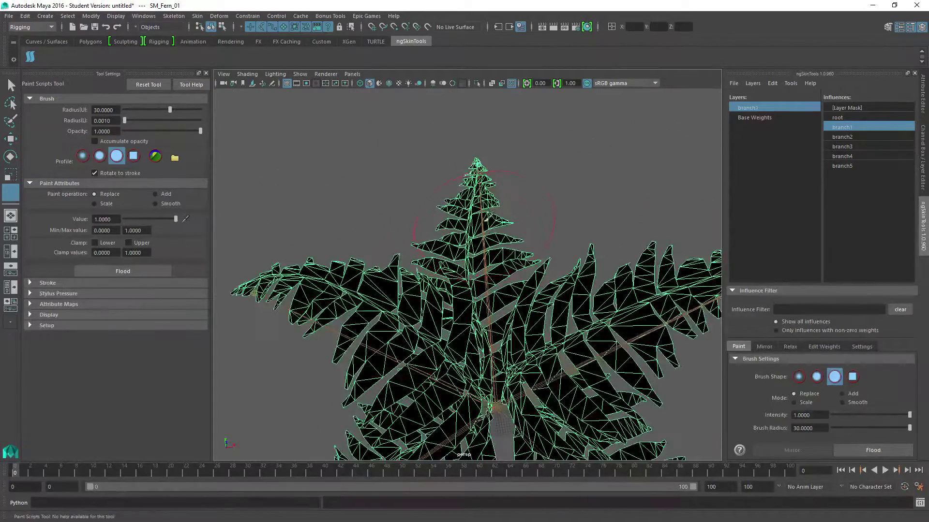
{"action": "scroll", "coordinate": [485, 221], "scroll_direction": "up", "scroll_amount": 3}
{"action": "middle_click_drag", "start_coordinate": [485, 167], "coordinate": [508, 234], "text": "alt"}
{"action": "scroll", "coordinate": [512, 193], "scroll_direction": "up", "scroll_amount": 4}
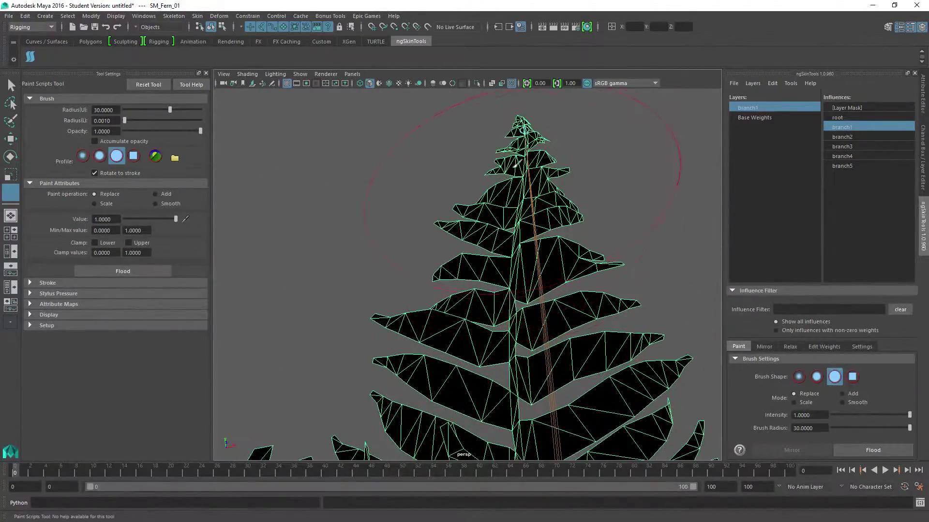
{"action": "left_click_drag", "start_coordinate": [516, 165], "coordinate": [517, 145], "text": "alt"}
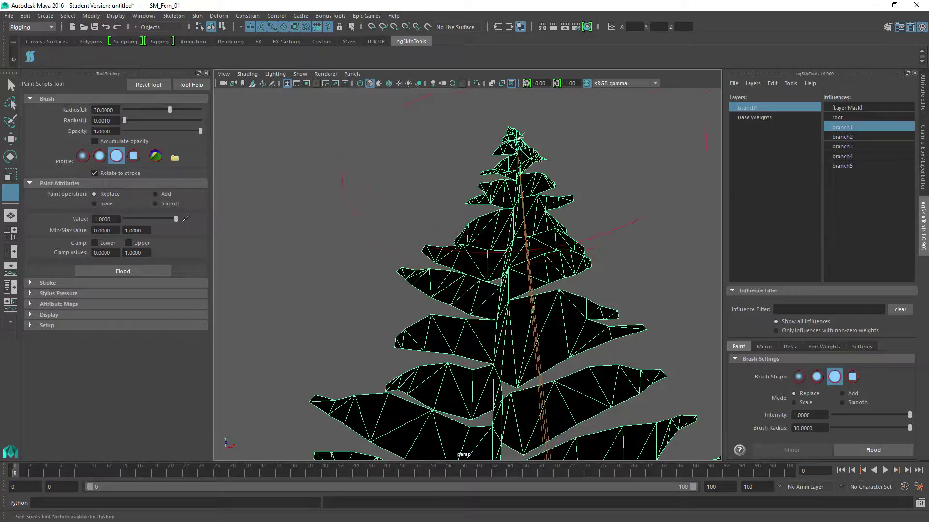
{"action": "mouse_move", "coordinate": [420, 179]}
{"action": "left_mouse_down", "text": "alt"}
{"action": "mouse_move", "coordinate": [392, 189]}
{"action": "mouse_move", "coordinate": [406, 188]}
{"action": "mouse_move", "coordinate": [417, 205]}
{"action": "mouse_move", "coordinate": [367, 245]}
{"action": "mouse_move", "coordinate": [543, 269]}
{"action": "mouse_move", "coordinate": [492, 262]}
{"action": "left_mouse_up", "text": "alt"}
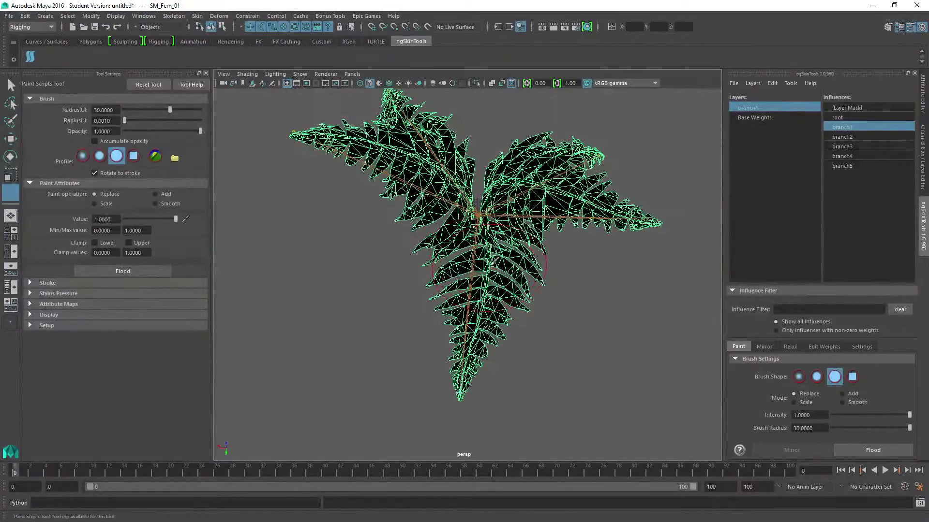
{"action": "scroll", "coordinate": [492, 263], "scroll_direction": "up", "scroll_amount": 3}
{"action": "middle_click_drag", "start_coordinate": [489, 265], "coordinate": [473, 239], "text": "alt"}
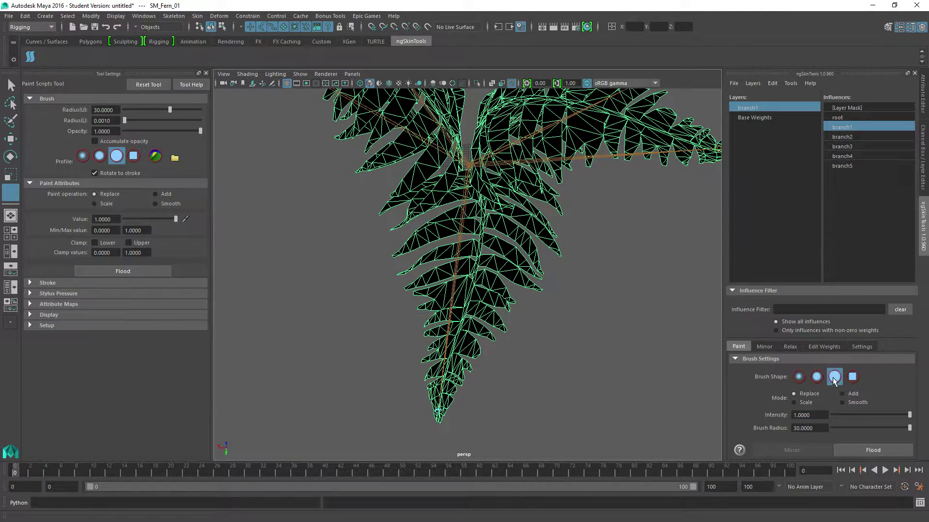
{"action": "left_click", "coordinate": [861, 451]}
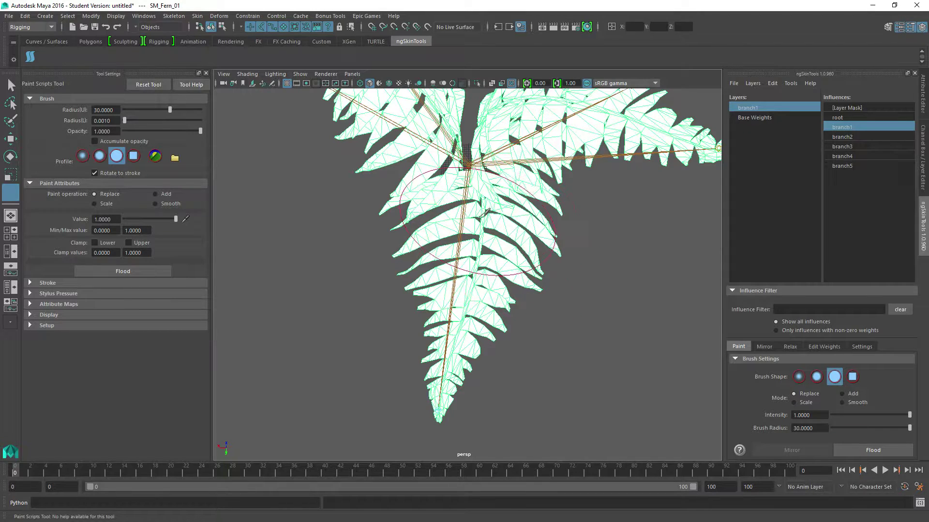
Test the flooded weights by moving the branch1 joint at the frond's tip, undo the move, and reselect the fern mesh
{"action": "left_click", "coordinate": [11, 140]}
{"action": "left_click", "coordinate": [436, 411]}
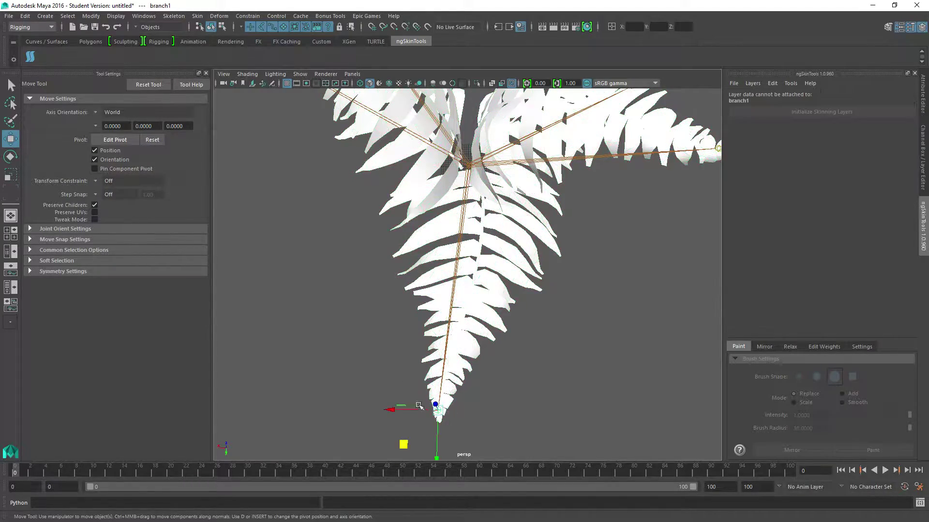
{"action": "left_click_drag", "start_coordinate": [402, 449], "coordinate": [347, 439]}
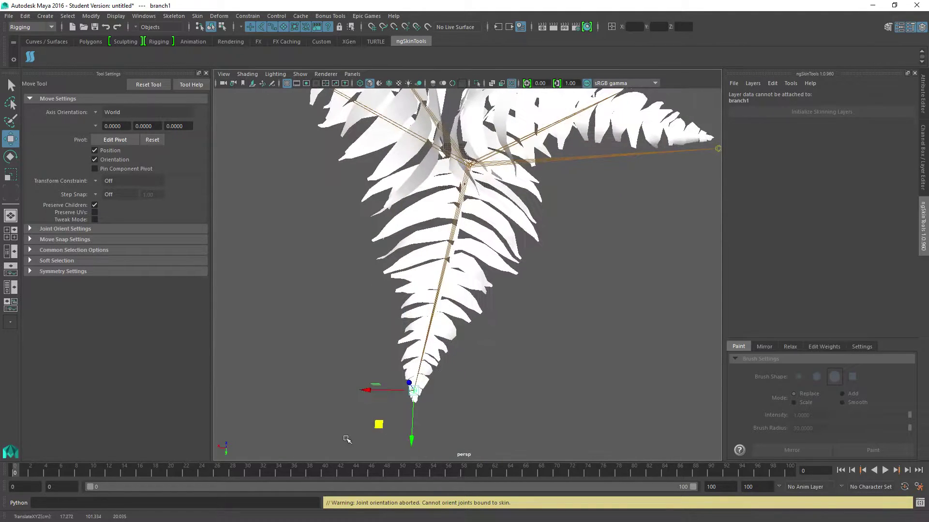
{"action": "key", "text": "ctrl+z"}
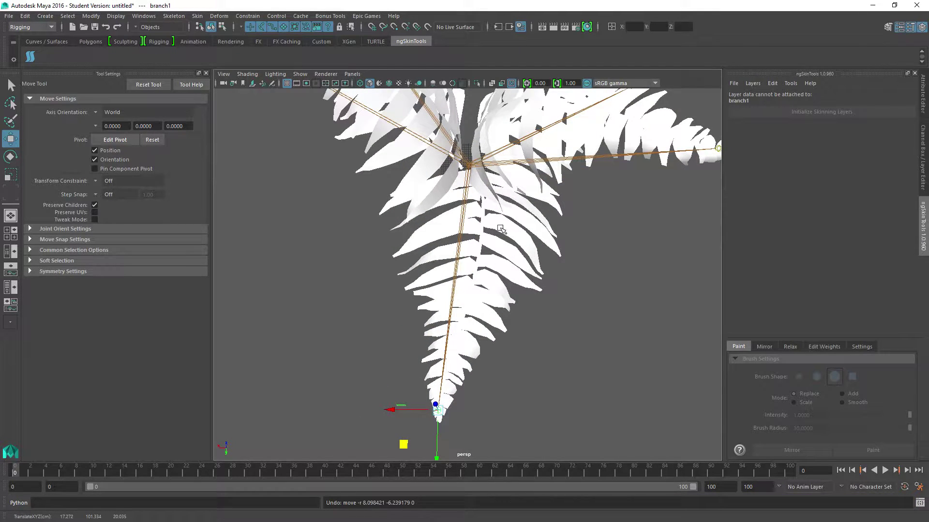
{"action": "left_click", "coordinate": [501, 229]}
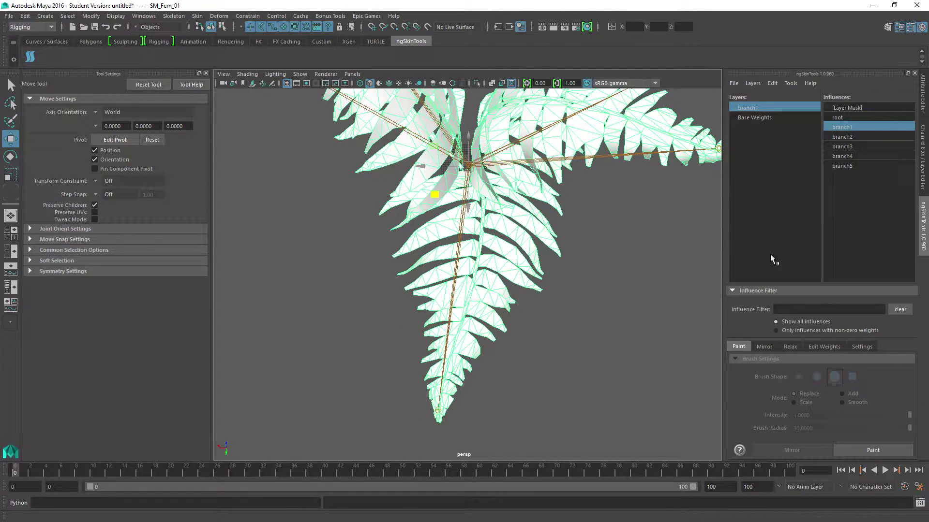
Paint the branch1 layer's mask over the branch1 frond from tip to base, in Replace mode at intensity 1 and brush radius 30
{"action": "left_click", "coordinate": [869, 108]}
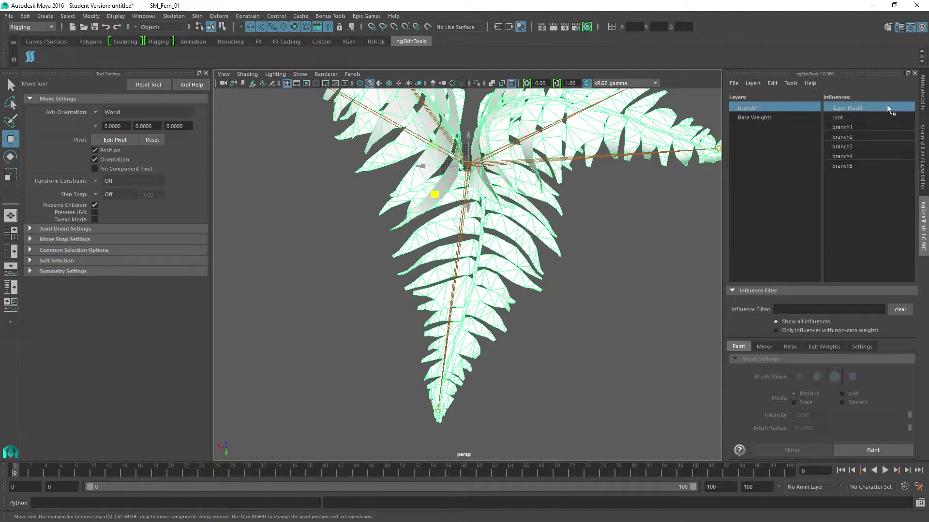
{"action": "left_click", "coordinate": [873, 450]}
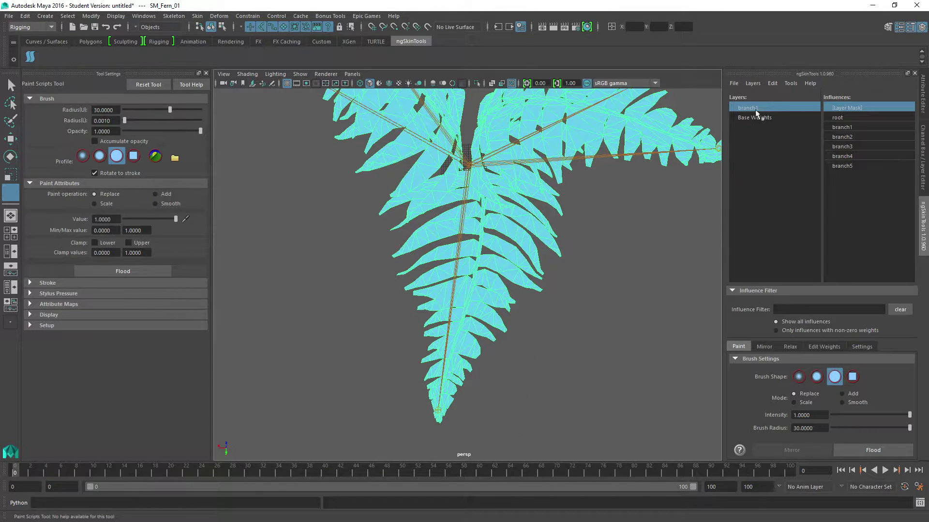
{"action": "left_click", "coordinate": [842, 128]}
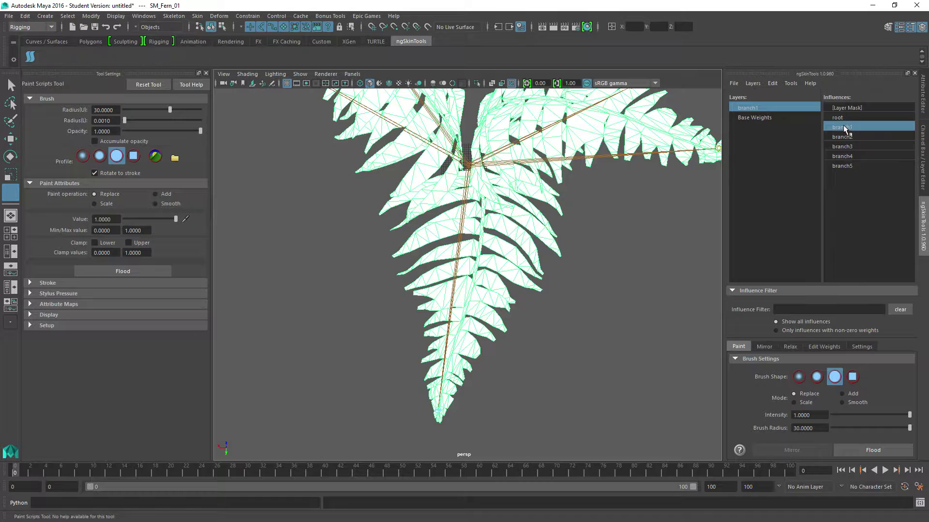
{"action": "left_click", "coordinate": [851, 107]}
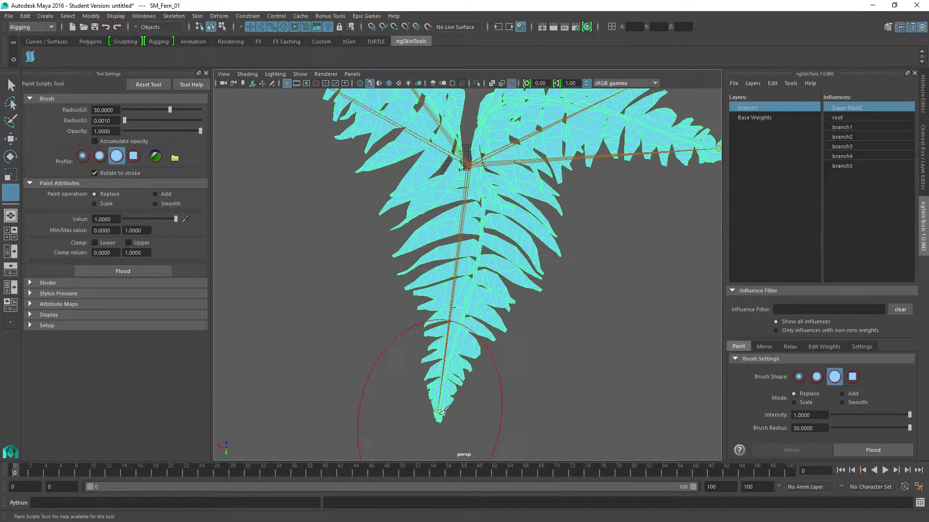
{"action": "mouse_move", "coordinate": [441, 410]}
{"action": "left_mouse_down"}
{"action": "mouse_move", "coordinate": [458, 363]}
{"action": "mouse_move", "coordinate": [450, 356]}
{"action": "mouse_move", "coordinate": [458, 301]}
{"action": "left_mouse_up"}
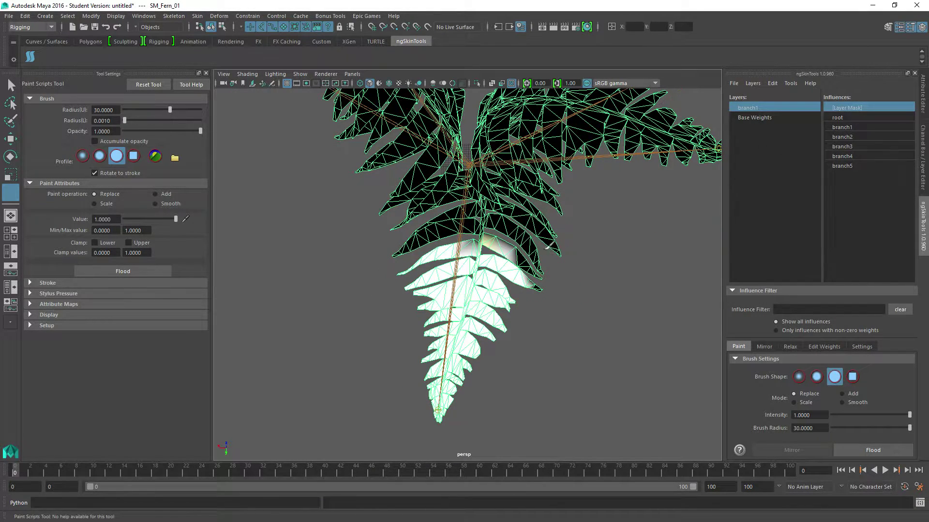
{"action": "mouse_move", "coordinate": [510, 212]}
{"action": "left_mouse_down", "text": "alt"}
{"action": "mouse_move", "coordinate": [484, 227]}
{"action": "mouse_move", "coordinate": [460, 330]}
{"action": "mouse_move", "coordinate": [456, 304]}
{"action": "mouse_move", "coordinate": [503, 296]}
{"action": "mouse_move", "coordinate": [414, 304]}
{"action": "mouse_move", "coordinate": [422, 297]}
{"action": "mouse_move", "coordinate": [401, 271]}
{"action": "left_mouse_up", "text": "alt"}
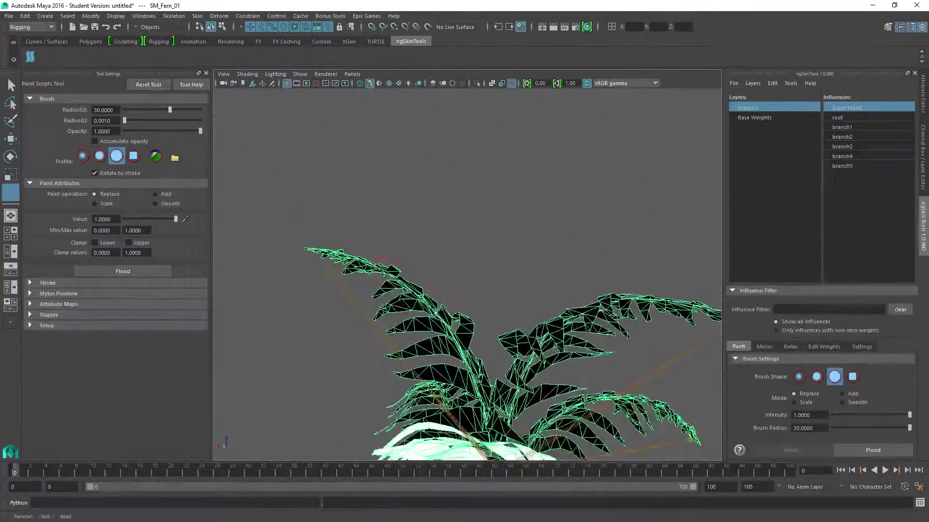
{"action": "middle_click_drag", "start_coordinate": [455, 266], "coordinate": [480, 171], "text": "alt"}
{"action": "left_click_drag", "start_coordinate": [479, 171], "coordinate": [462, 252], "text": "alt"}
{"action": "mouse_move", "coordinate": [461, 254]}
{"action": "middle_mouse_down", "text": "alt"}
{"action": "mouse_move", "coordinate": [456, 187]}
{"action": "mouse_move", "coordinate": [457, 229]}
{"action": "middle_mouse_up", "text": "alt"}
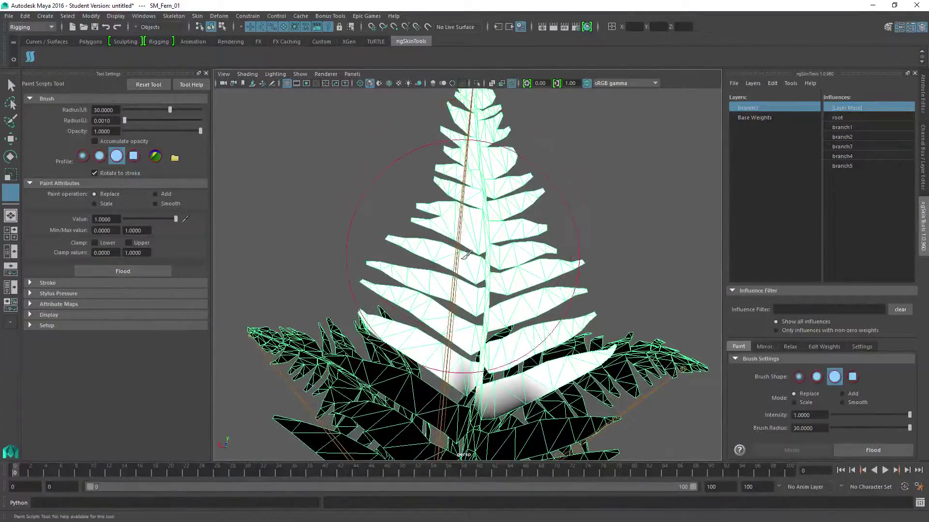
{"action": "left_click", "coordinate": [488, 301]}
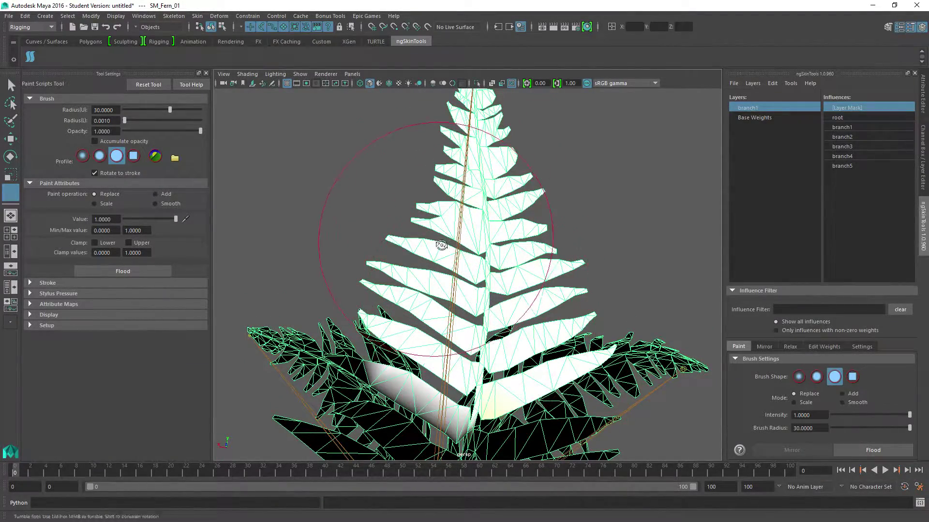
Smooth the branch1 layer mask over the whole mesh with repeated Smooth-mode floods at intensity 1
{"action": "left_click_drag", "start_coordinate": [488, 305], "coordinate": [425, 376], "text": "alt"}
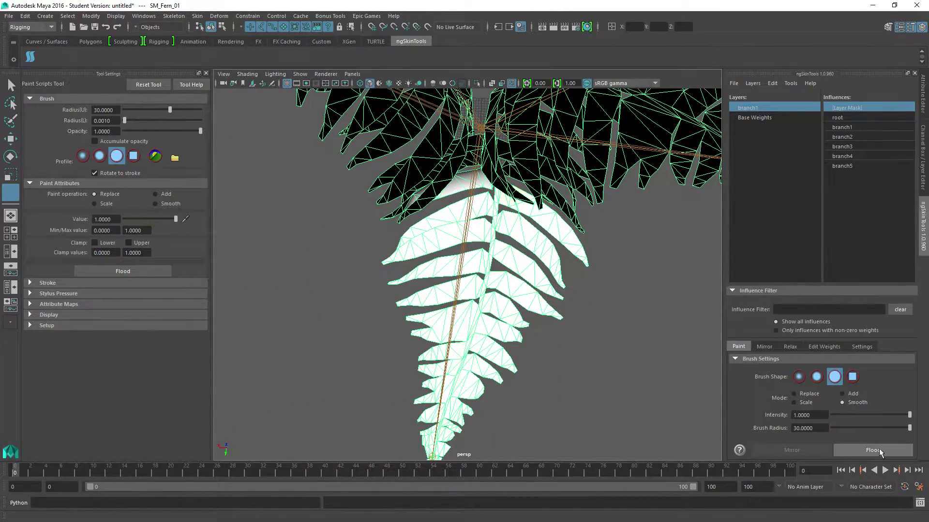
{"action": "left_click", "coordinate": [880, 453]}
{"action": "left_click", "coordinate": [879, 453]}
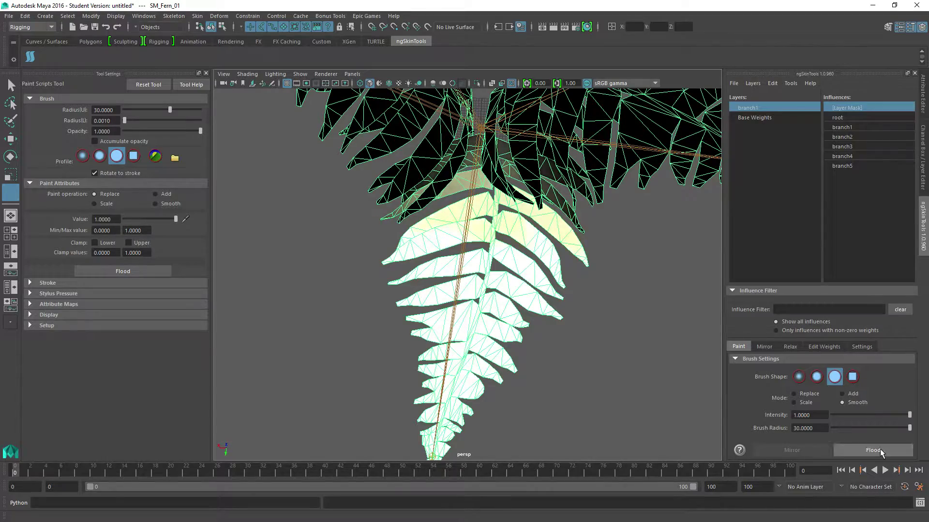
{"action": "left_click", "coordinate": [880, 453]}
{"action": "left_click", "coordinate": [879, 453]}
{"action": "left_click", "coordinate": [879, 453]}
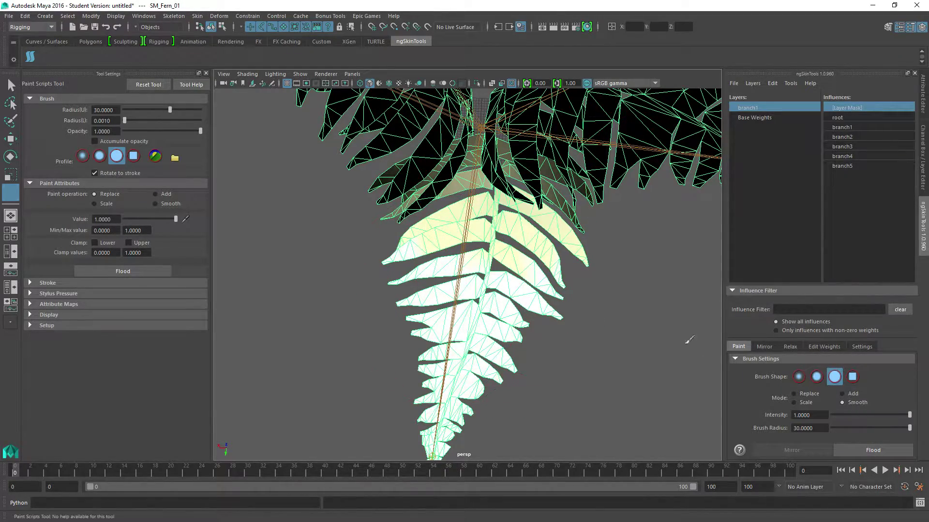
{"action": "left_click", "coordinate": [877, 454]}
Repaint the branch1 mask over the leaves near the frond's base in Replace mode at intensity 1, undoing the stroke that spills onto neighbouring fronds
{"action": "left_click_drag", "start_coordinate": [394, 301], "coordinate": [419, 174], "text": "alt"}
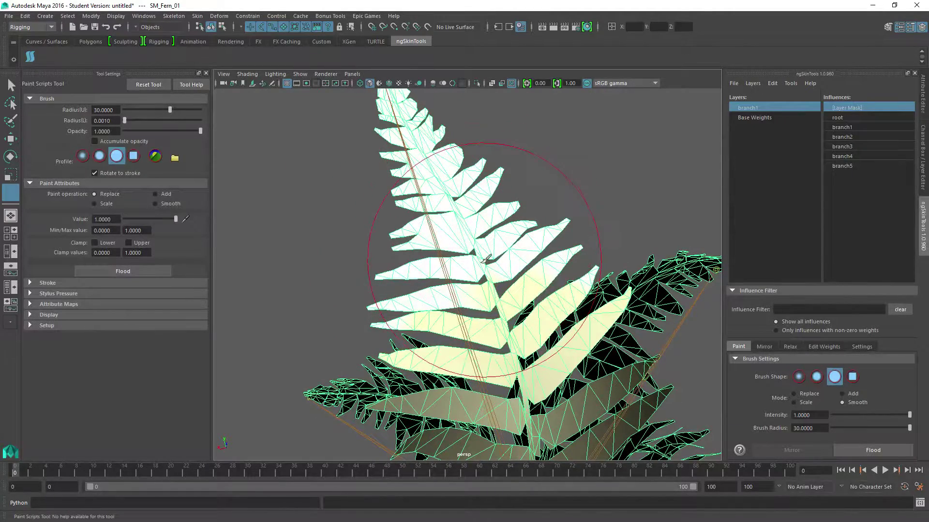
{"action": "left_click", "coordinate": [796, 394]}
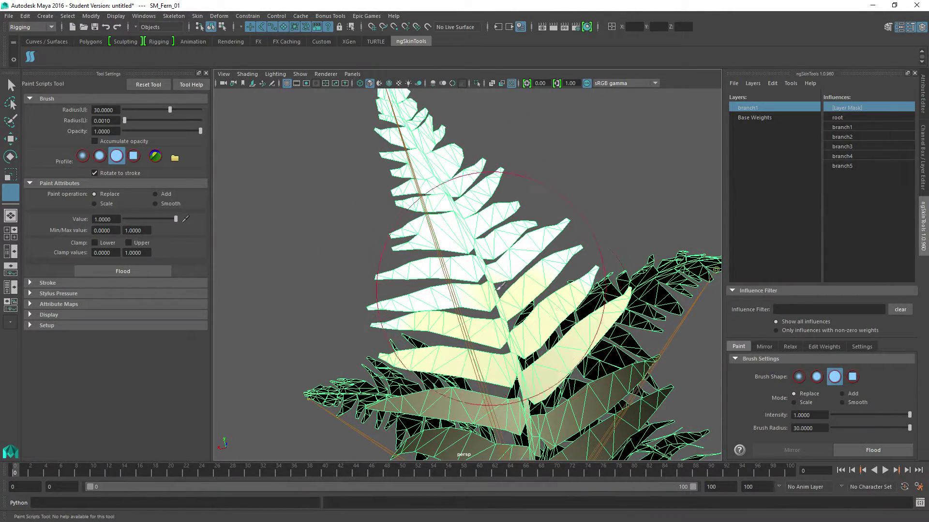
{"action": "mouse_move", "coordinate": [489, 292]}
{"action": "left_mouse_down"}
{"action": "mouse_move", "coordinate": [513, 350]}
{"action": "mouse_move", "coordinate": [499, 360]}
{"action": "mouse_move", "coordinate": [529, 370]}
{"action": "mouse_move", "coordinate": [503, 364]}
{"action": "mouse_move", "coordinate": [511, 350]}
{"action": "mouse_move", "coordinate": [464, 362]}
{"action": "mouse_move", "coordinate": [568, 395]}
{"action": "left_mouse_up"}
{"action": "key", "text": "ctrl+z"}
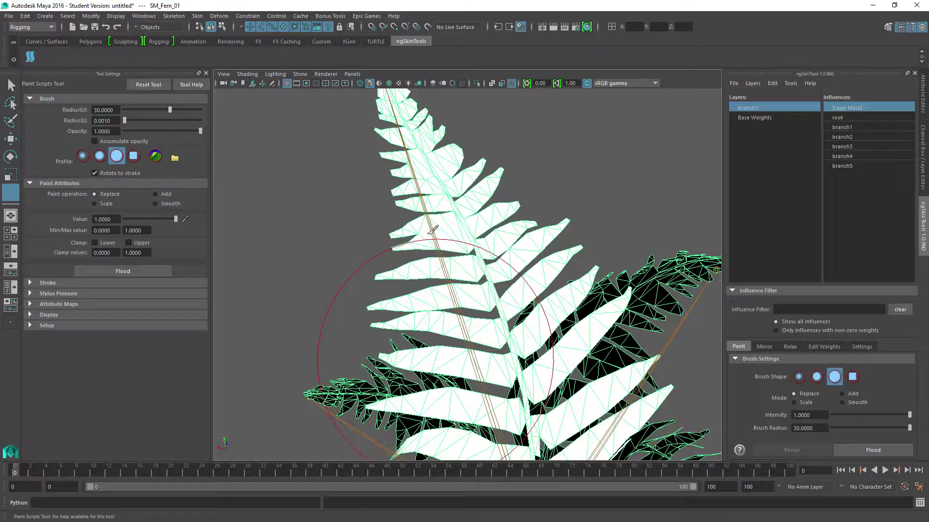
{"action": "middle_click_drag", "start_coordinate": [371, 354], "coordinate": [339, 194], "text": "alt"}
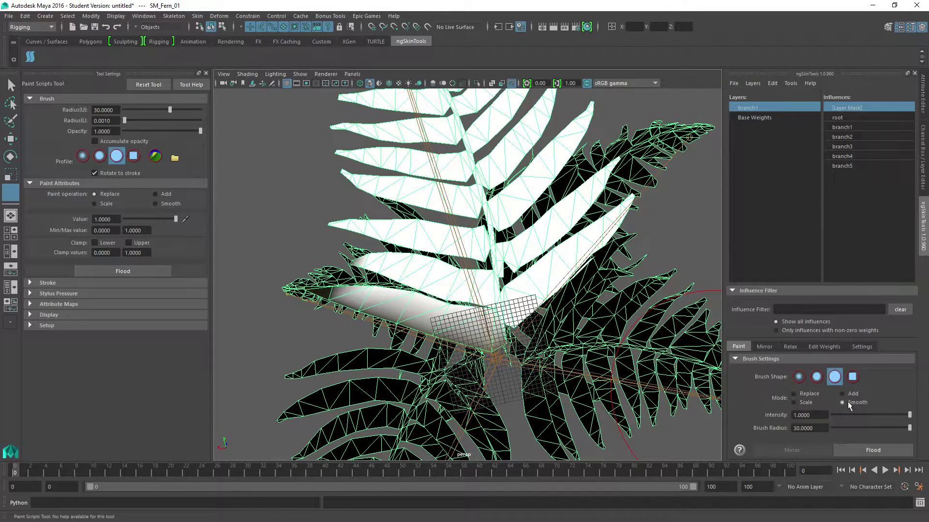
Soften the repainted branch1 mask with several Smooth-mode floods at intensity 1 and inspect the falloff at the frond's base
{"action": "left_click", "coordinate": [866, 451]}
{"action": "left_click", "coordinate": [866, 451]}
{"action": "left_click", "coordinate": [866, 451]}
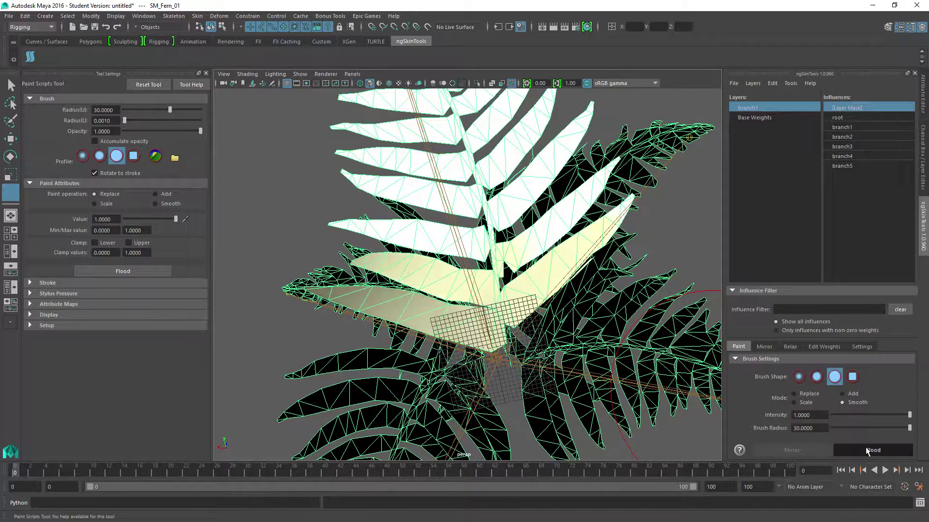
{"action": "left_click", "coordinate": [866, 452]}
{"action": "left_click", "coordinate": [866, 451]}
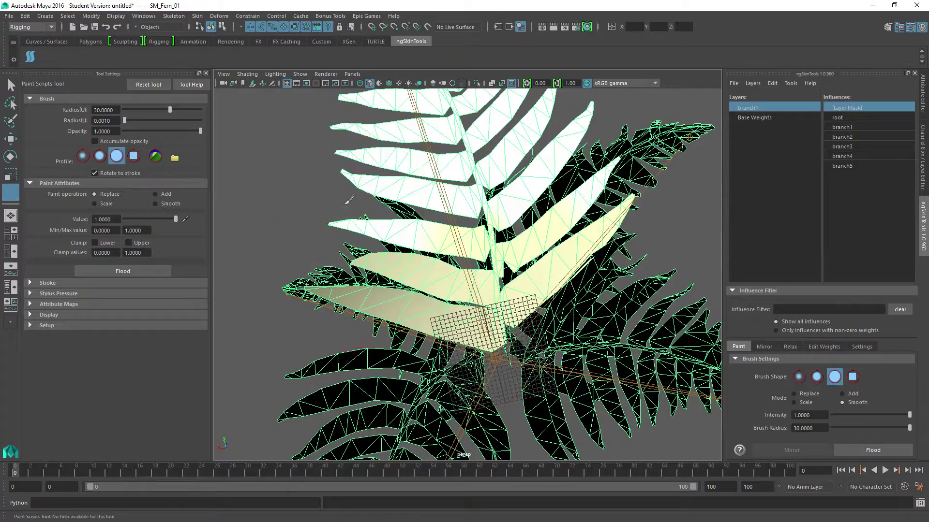
{"action": "left_click_drag", "start_coordinate": [435, 291], "coordinate": [393, 227], "text": "alt"}
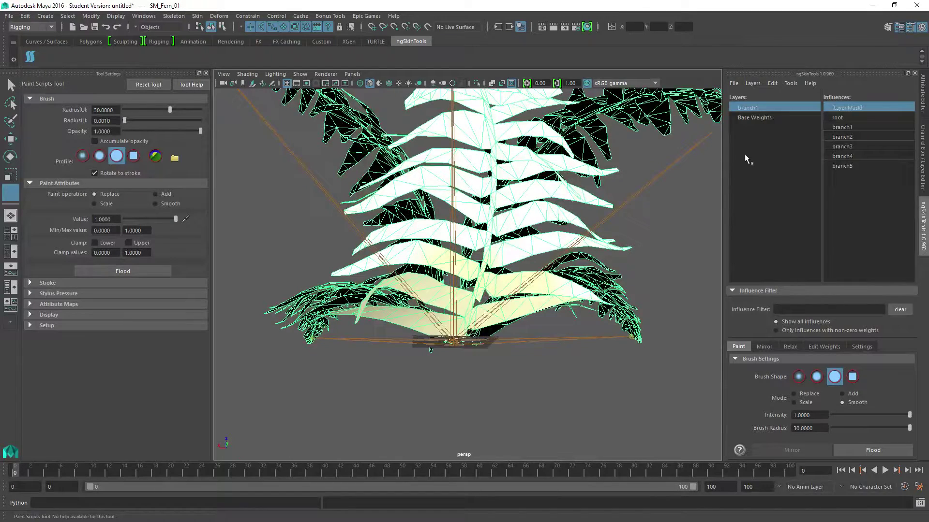
Create a skinning layer named branch2 and flood its branch2 influence over the whole mesh in Replace mode at intensity 1
{"action": "right_click", "coordinate": [768, 137]}
{"action": "left_click", "coordinate": [798, 148]}
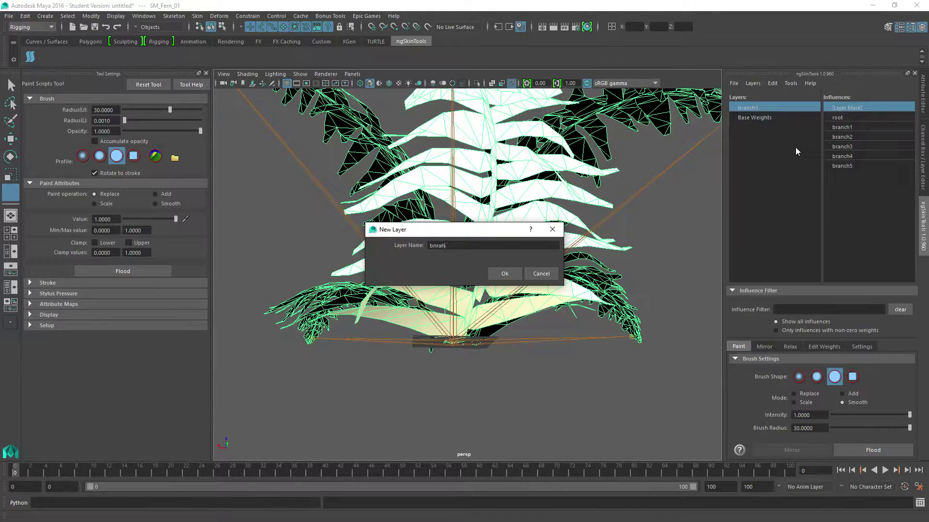
{"action": "type", "text": "branch2"}
{"action": "key", "text": "Return"}
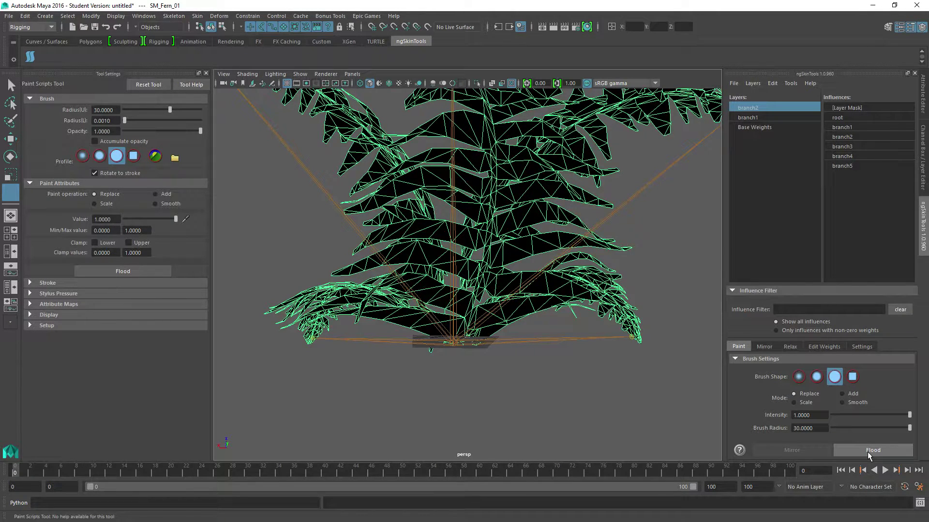
{"action": "left_click", "coordinate": [841, 137]}
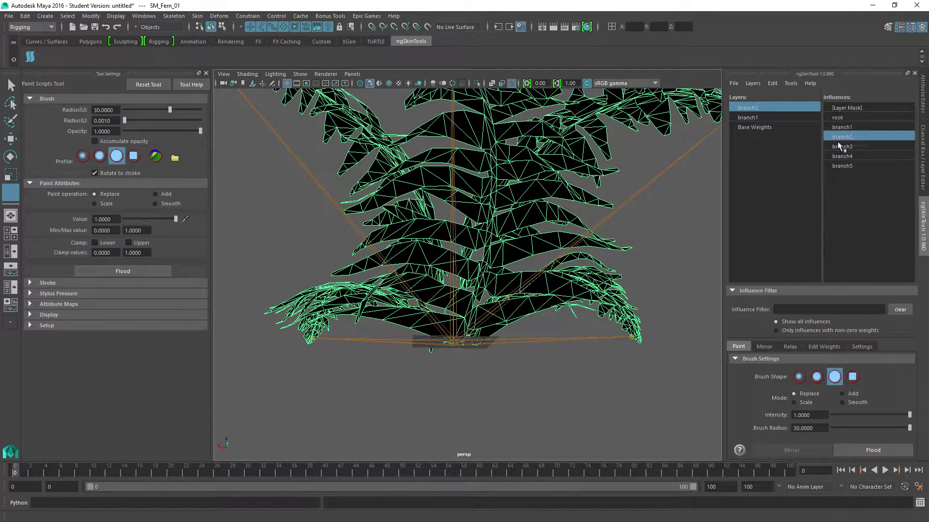
{"action": "left_click", "coordinate": [882, 448]}
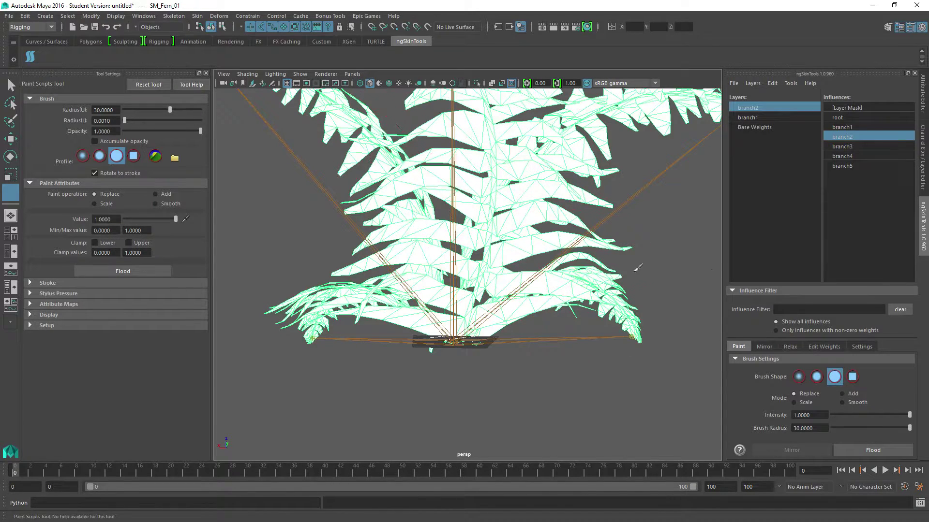
Examine the fern from several sides to locate the frond that follows the branch2 joint
{"action": "left_click", "coordinate": [860, 109]}
{"action": "left_click_drag", "start_coordinate": [382, 227], "coordinate": [379, 276], "text": "alt"}
{"action": "middle_click_drag", "start_coordinate": [380, 276], "coordinate": [333, 220], "text": "alt"}
{"action": "left_click", "coordinate": [844, 137]}
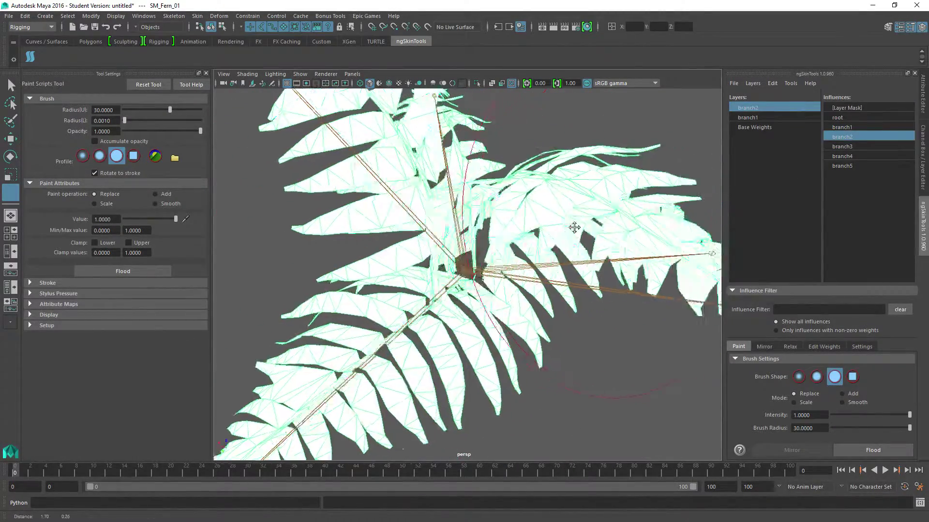
{"action": "middle_click_drag", "start_coordinate": [576, 224], "coordinate": [412, 196], "text": "alt"}
{"action": "left_click_drag", "start_coordinate": [412, 196], "coordinate": [477, 197], "text": "alt"}
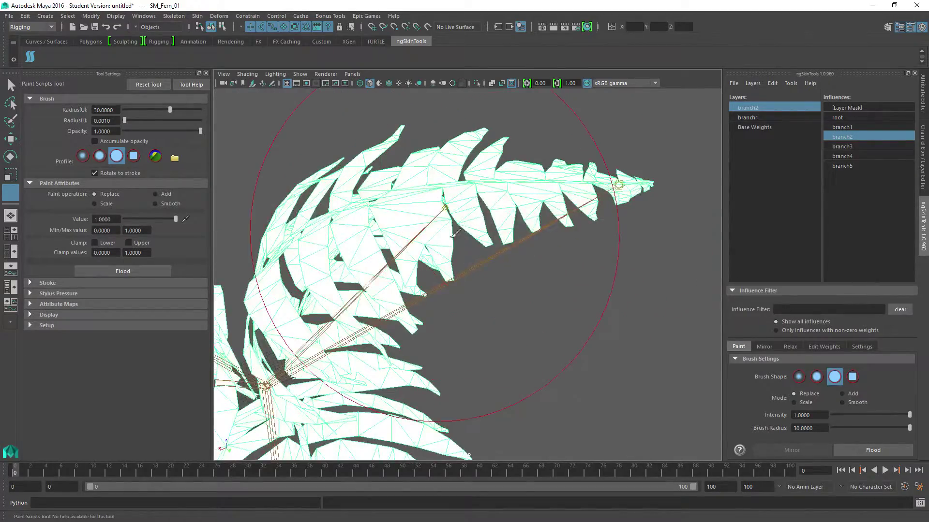
{"action": "left_click_drag", "start_coordinate": [467, 264], "coordinate": [329, 298], "text": "alt"}
{"action": "middle_click_drag", "start_coordinate": [328, 299], "coordinate": [606, 316], "text": "alt"}
{"action": "left_click_drag", "start_coordinate": [606, 317], "coordinate": [477, 307], "text": "alt"}
{"action": "scroll", "coordinate": [446, 343], "scroll_direction": "up", "scroll_amount": 5}
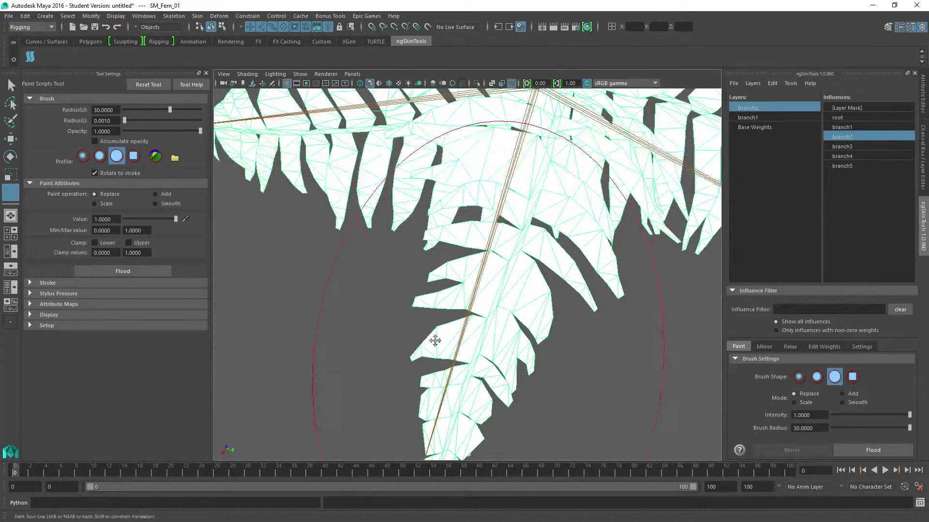
{"action": "left_click_drag", "start_coordinate": [435, 340], "coordinate": [518, 282], "text": "alt"}
{"action": "middle_click_drag", "start_coordinate": [511, 177], "coordinate": [510, 243], "text": "alt"}
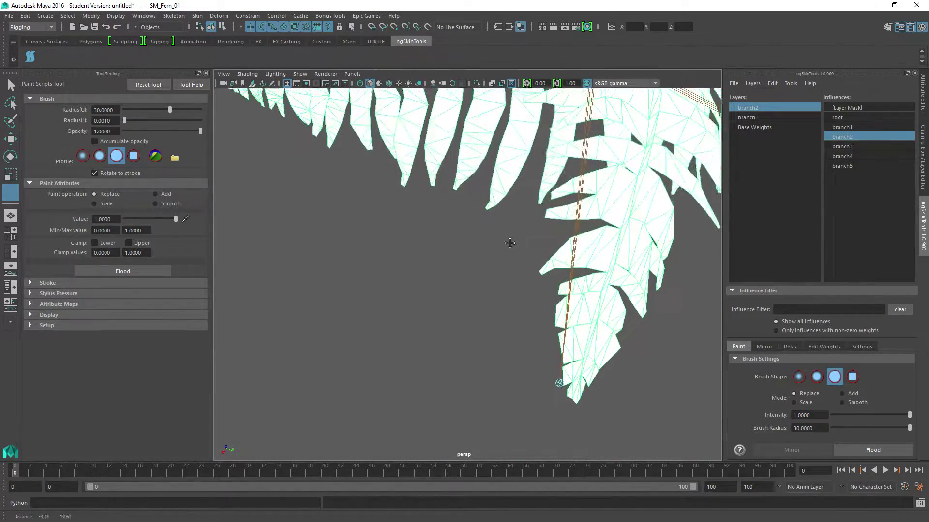
{"action": "left_click_drag", "start_coordinate": [510, 242], "coordinate": [473, 198], "text": "alt"}
{"action": "scroll", "coordinate": [485, 183], "scroll_direction": "down", "scroll_amount": 5}
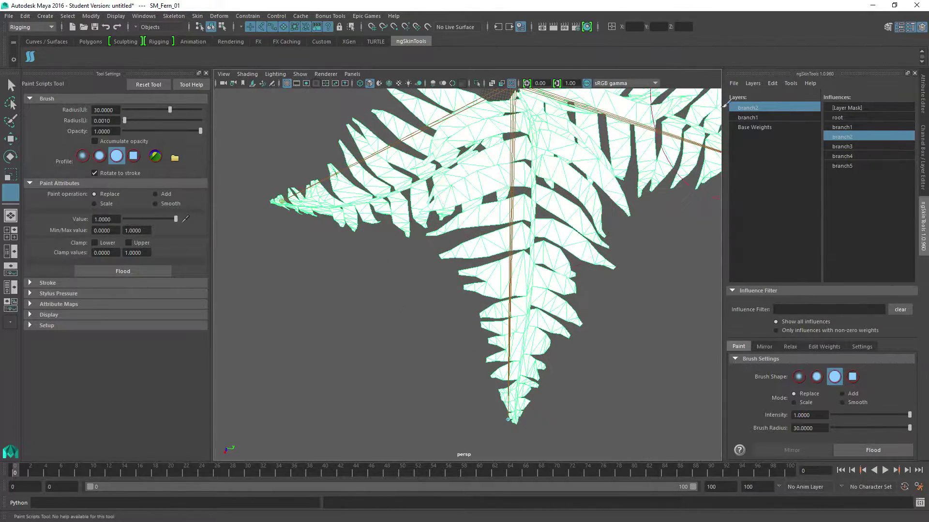
Paint the branch2 layer's mask over the branch2 frond from its tip to the leaves near the base, in Replace mode at intensity 1
{"action": "left_click", "coordinate": [860, 108]}
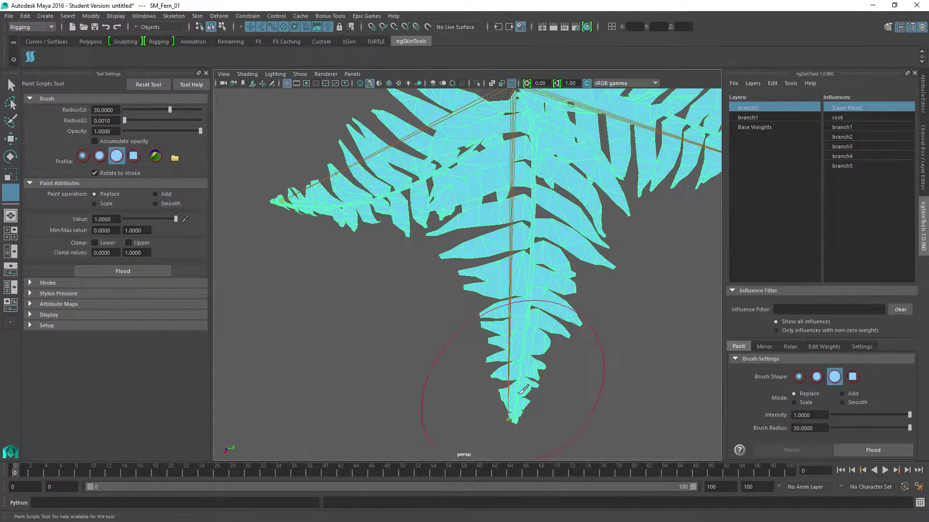
{"action": "mouse_move", "coordinate": [520, 387]}
{"action": "left_mouse_down"}
{"action": "mouse_move", "coordinate": [526, 350]}
{"action": "mouse_move", "coordinate": [557, 320]}
{"action": "mouse_move", "coordinate": [546, 242]}
{"action": "mouse_move", "coordinate": [532, 227]}
{"action": "mouse_move", "coordinate": [538, 149]}
{"action": "left_mouse_up"}
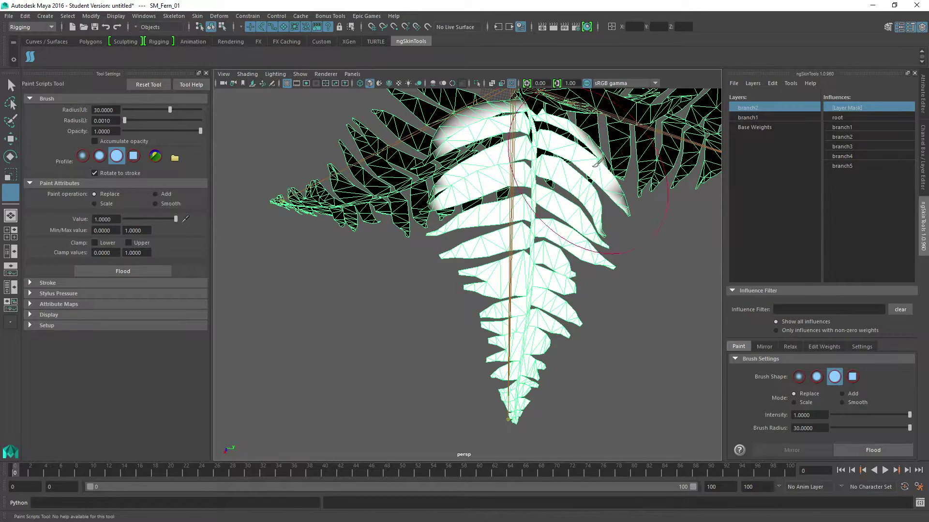
{"action": "left_click", "coordinate": [575, 171]}
{"action": "left_click", "coordinate": [479, 185]}
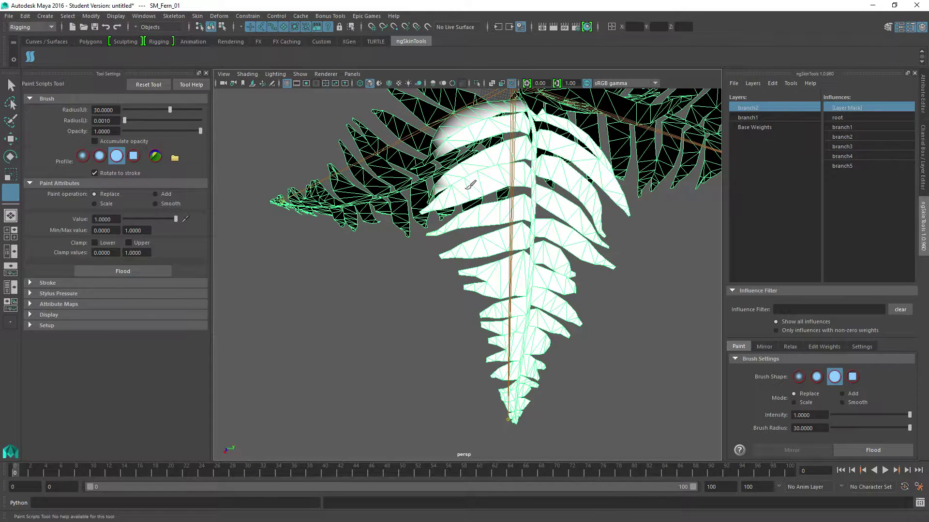
{"action": "left_click", "coordinate": [469, 166]}
{"action": "left_click", "coordinate": [496, 149]}
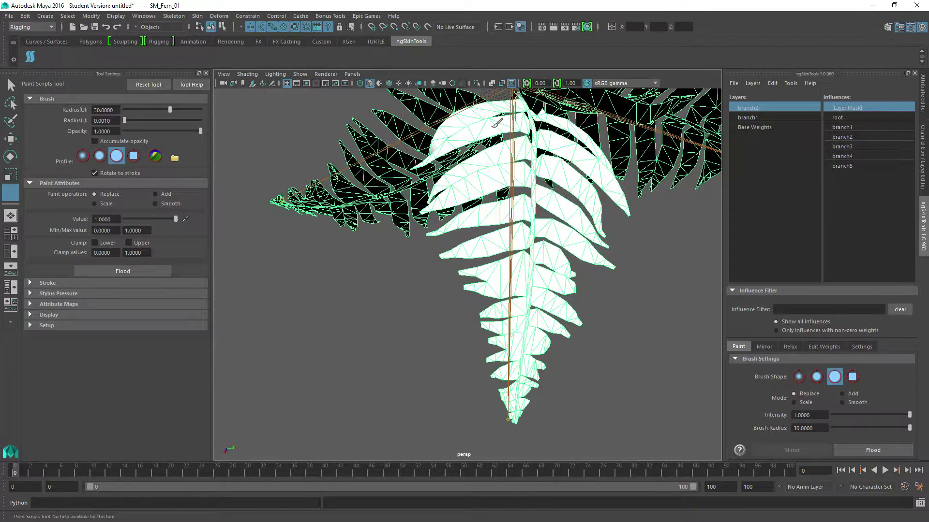
Soften the branch2 layer mask with Smooth-mode floods at intensity 1, checking the falloff around the frond's base
{"action": "middle_click_drag", "start_coordinate": [570, 184], "coordinate": [553, 169], "text": "alt"}
{"action": "left_click_drag", "start_coordinate": [553, 169], "coordinate": [520, 129], "text": "alt"}
{"action": "middle_click_drag", "start_coordinate": [520, 129], "coordinate": [515, 210], "text": "alt"}
{"action": "left_click_drag", "start_coordinate": [487, 167], "coordinate": [488, 237], "text": "alt"}
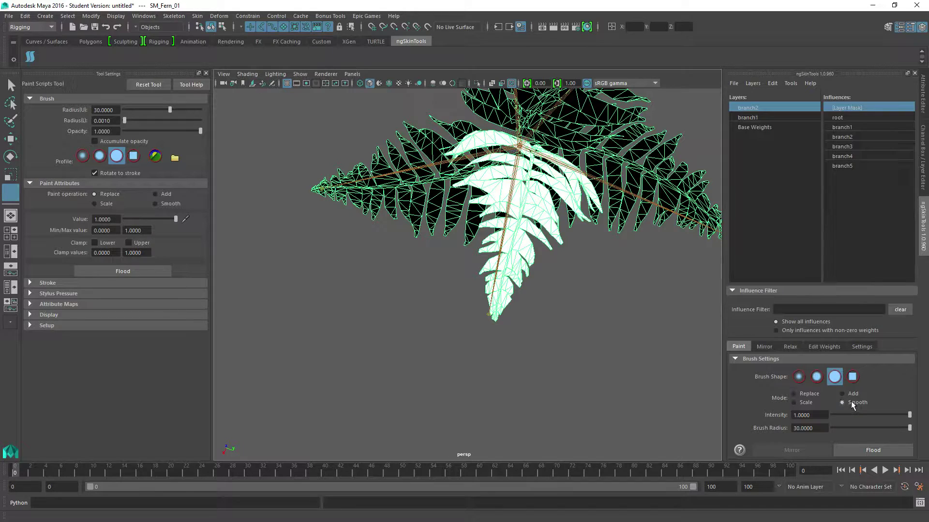
{"action": "left_click", "coordinate": [870, 451]}
{"action": "left_click_drag", "start_coordinate": [508, 334], "coordinate": [536, 285], "text": "alt"}
{"action": "middle_click_drag", "start_coordinate": [536, 284], "coordinate": [479, 354], "text": "alt"}
{"action": "right_click_drag", "start_coordinate": [481, 352], "coordinate": [507, 357], "text": "alt"}
{"action": "middle_click_drag", "start_coordinate": [507, 357], "coordinate": [461, 253], "text": "alt"}
{"action": "left_click", "coordinate": [867, 452]}
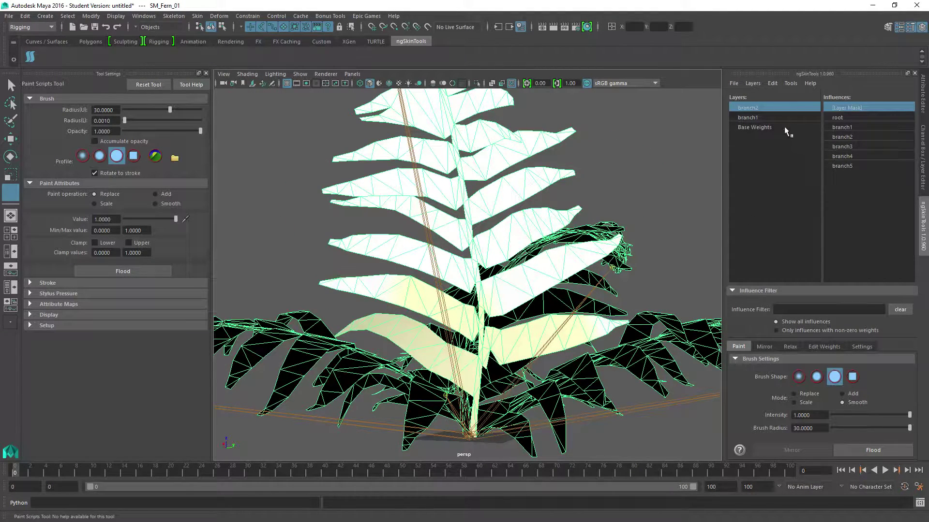
Create a new skinning layer named branch3 above branch2
{"action": "right_click", "coordinate": [742, 149]}
{"action": "left_click", "coordinate": [786, 160]}
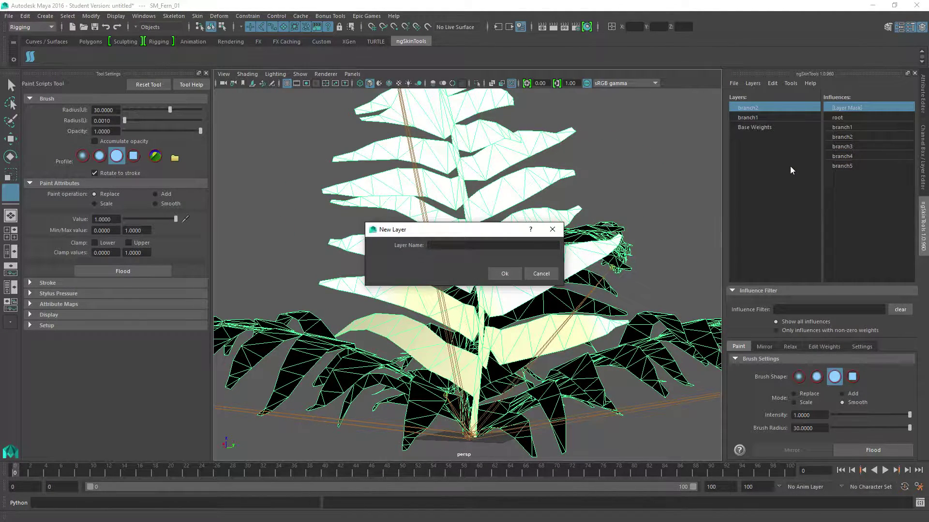
{"action": "type", "text": "branch3"}
{"action": "key", "text": "Return"}
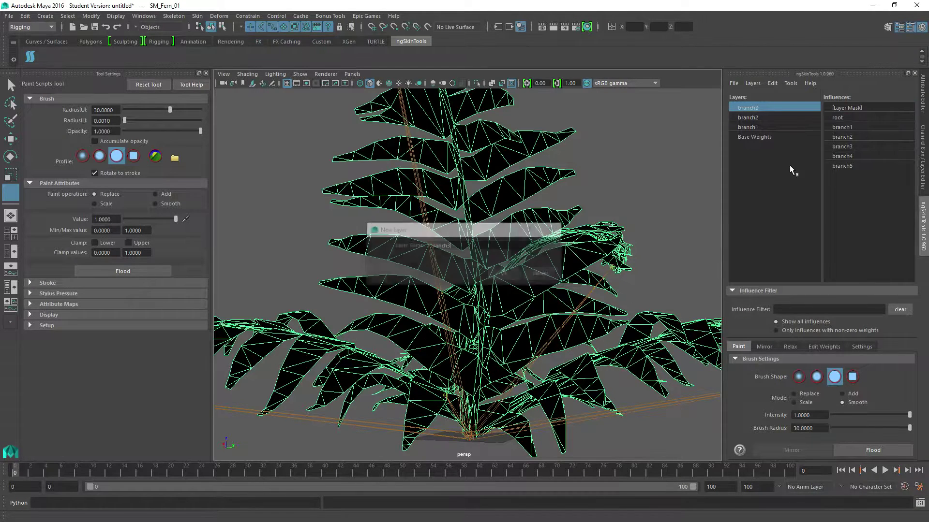
Flood the branch3 layer with full branch3 influence weight in Replace mode at intensity 1
{"action": "left_click", "coordinate": [849, 147]}
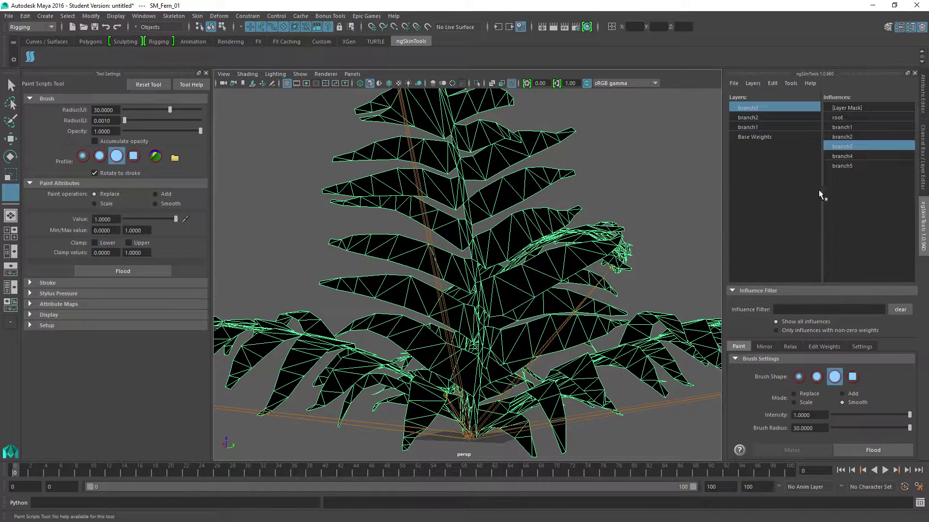
{"action": "left_click", "coordinate": [795, 394]}
{"action": "left_click", "coordinate": [867, 448]}
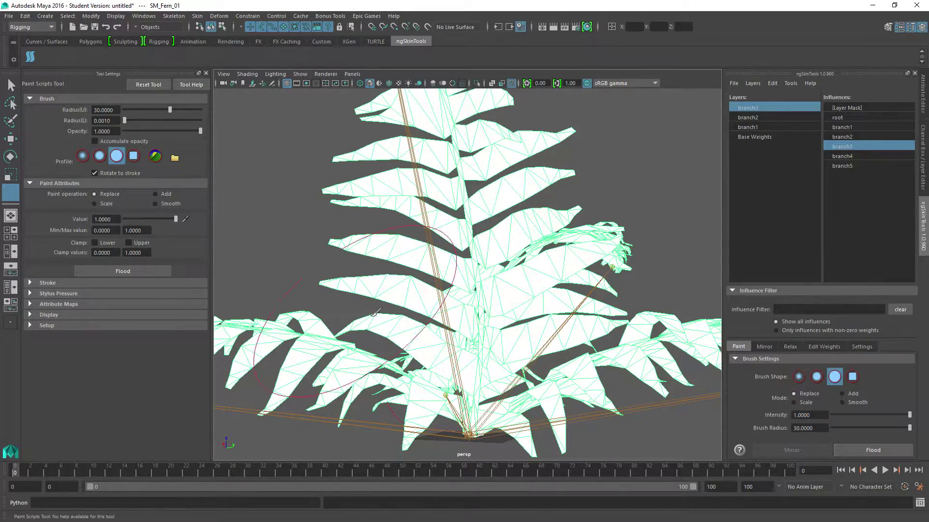
Paint the branch3 layer's mask over the branch3 frond from its tip to the lowest leaves, in Replace mode at intensity 1
{"action": "scroll", "coordinate": [383, 277], "scroll_direction": "up", "scroll_amount": 5}
{"action": "scroll", "coordinate": [383, 277], "scroll_direction": "down", "scroll_amount": 5}
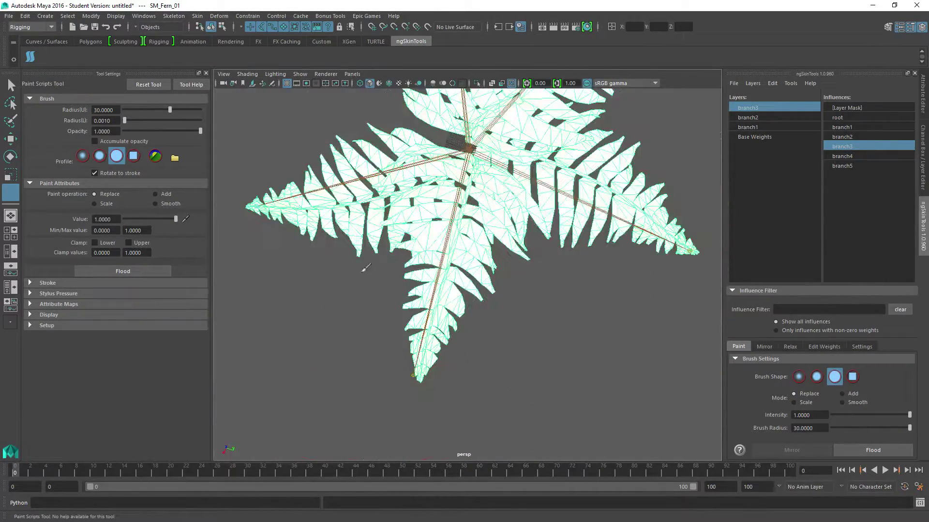
{"action": "left_click_drag", "start_coordinate": [363, 265], "coordinate": [604, 252], "text": "alt"}
{"action": "left_click", "coordinate": [855, 114]}
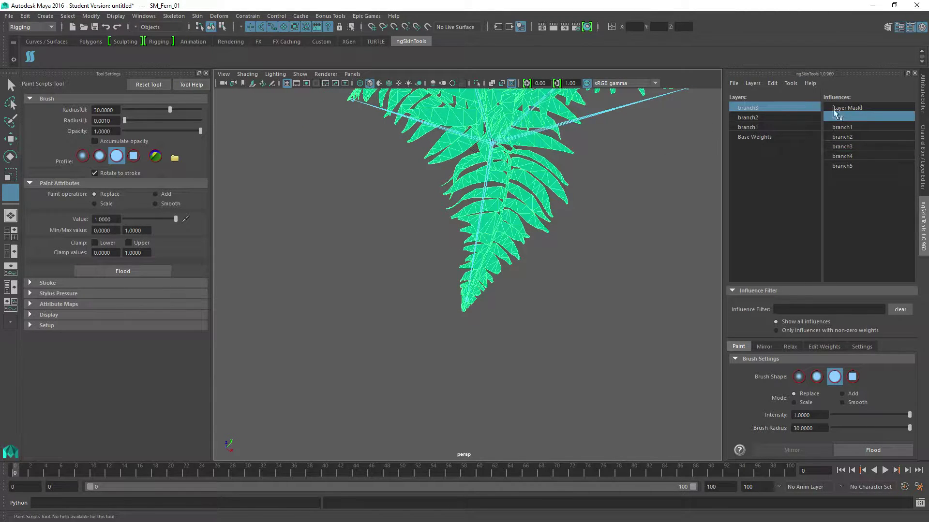
{"action": "left_click", "coordinate": [842, 108]}
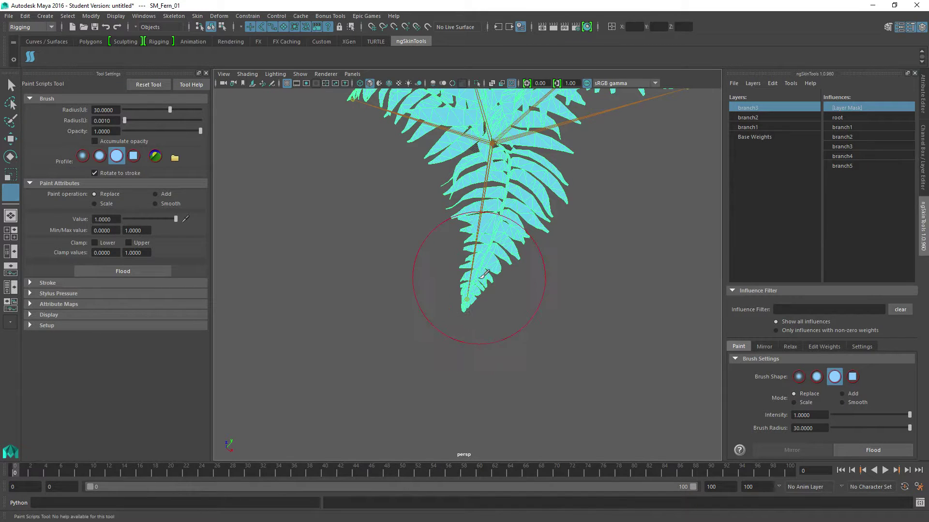
{"action": "mouse_move", "coordinate": [469, 286]}
{"action": "left_mouse_down"}
{"action": "mouse_move", "coordinate": [502, 225]}
{"action": "mouse_move", "coordinate": [510, 193]}
{"action": "mouse_move", "coordinate": [494, 192]}
{"action": "left_mouse_up"}
{"action": "middle_click_drag", "start_coordinate": [494, 192], "coordinate": [468, 297], "text": "alt"}
{"action": "scroll", "coordinate": [479, 300], "scroll_direction": "up", "scroll_amount": 3}
{"action": "left_click_drag", "start_coordinate": [490, 302], "coordinate": [477, 308], "text": "alt"}
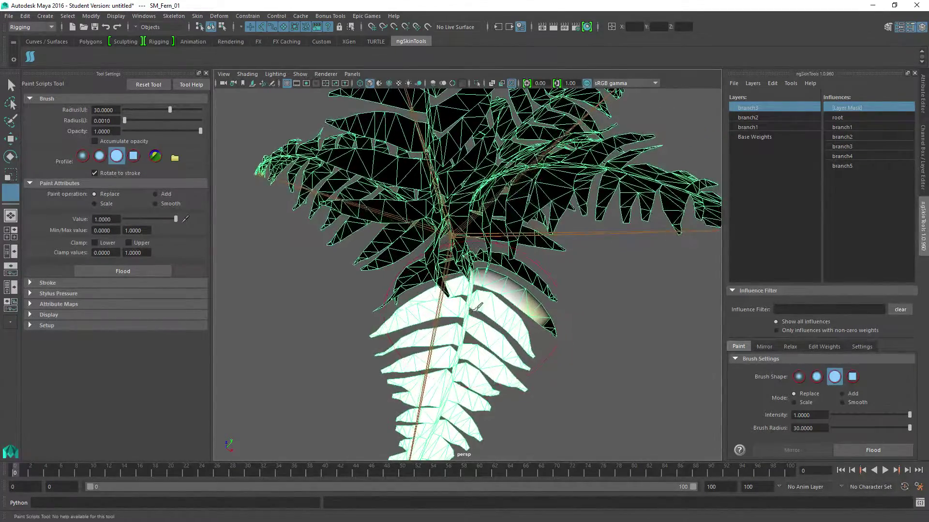
{"action": "scroll", "coordinate": [476, 307], "scroll_direction": "up", "scroll_amount": 3}
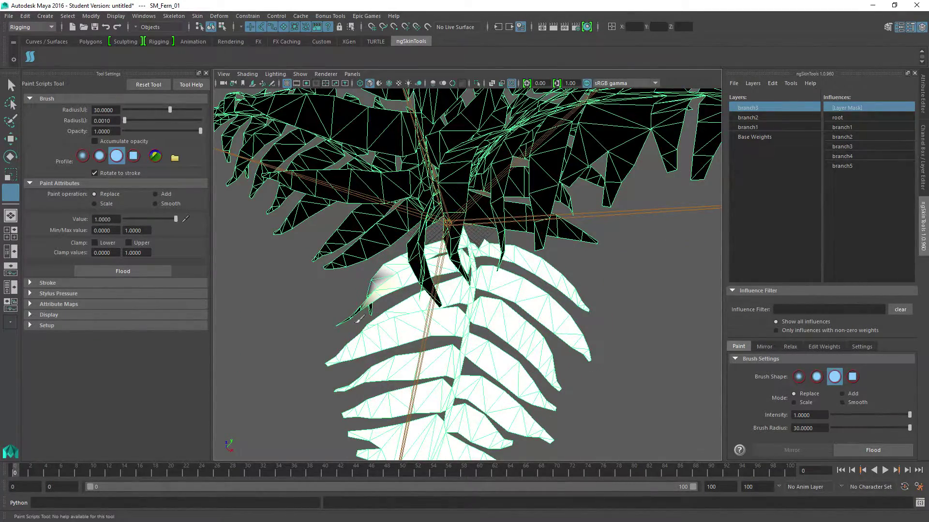
{"action": "left_click_drag", "start_coordinate": [359, 318], "coordinate": [385, 286]}
Soften the branch3 layer mask with Smooth-mode floods at intensity 1, checking the falloff around the frond's base
{"action": "left_click_drag", "start_coordinate": [503, 314], "coordinate": [370, 441], "text": "alt"}
{"action": "middle_click_drag", "start_coordinate": [370, 441], "coordinate": [453, 262], "text": "alt"}
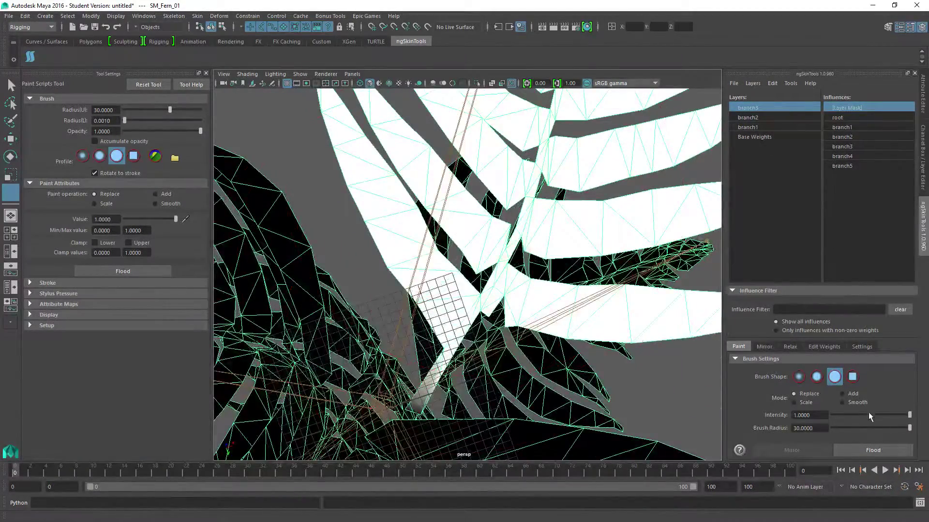
{"action": "left_click", "coordinate": [863, 451]}
{"action": "left_click", "coordinate": [863, 451]}
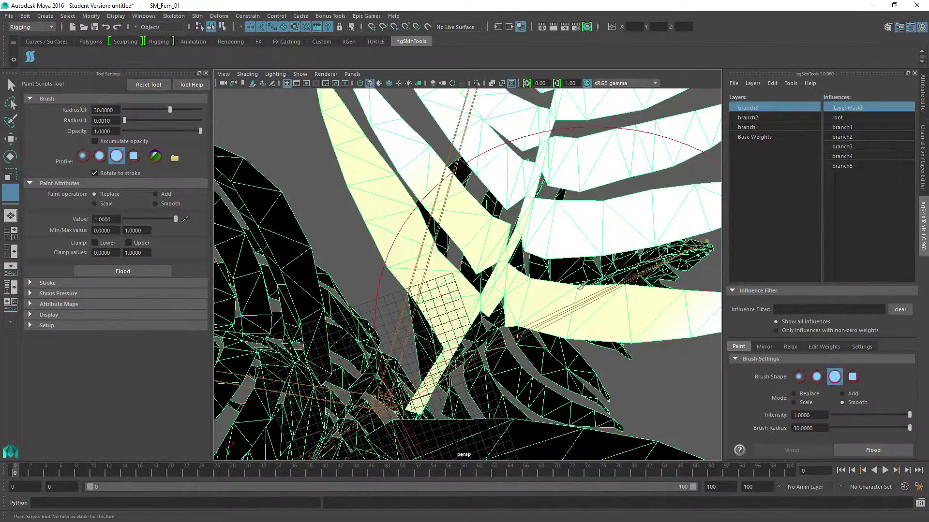
{"action": "middle_click_drag", "start_coordinate": [573, 264], "coordinate": [462, 411], "text": "alt"}
{"action": "left_click_drag", "start_coordinate": [461, 411], "coordinate": [489, 346], "text": "alt"}
{"action": "middle_click_drag", "start_coordinate": [506, 348], "coordinate": [520, 290], "text": "alt"}
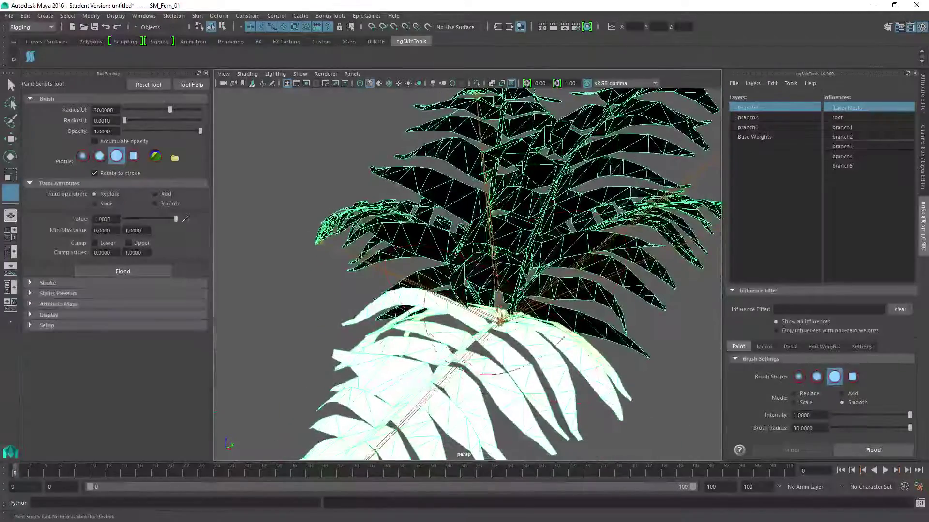
Create a new skinning layer named branch4 above branch3
{"action": "key", "text": "f"}
{"action": "right_click", "coordinate": [764, 173]}
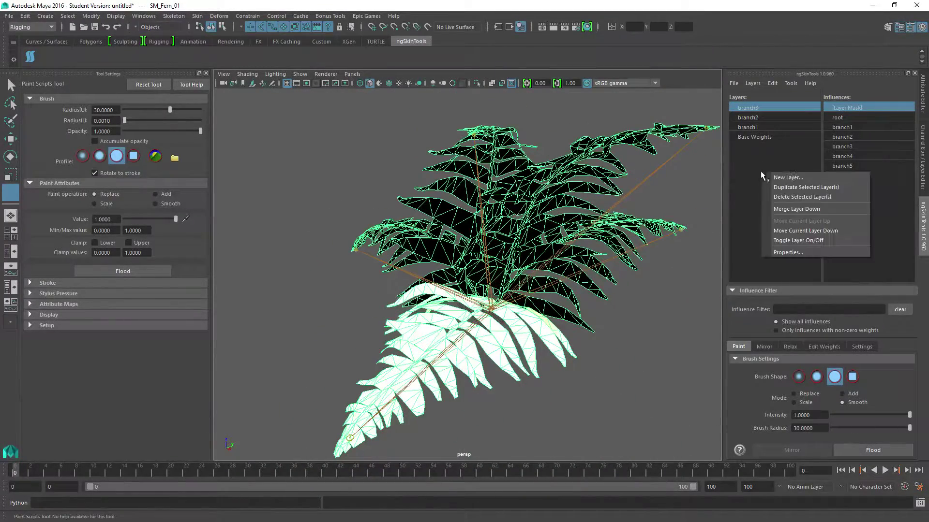
{"action": "left_click", "coordinate": [795, 180]}
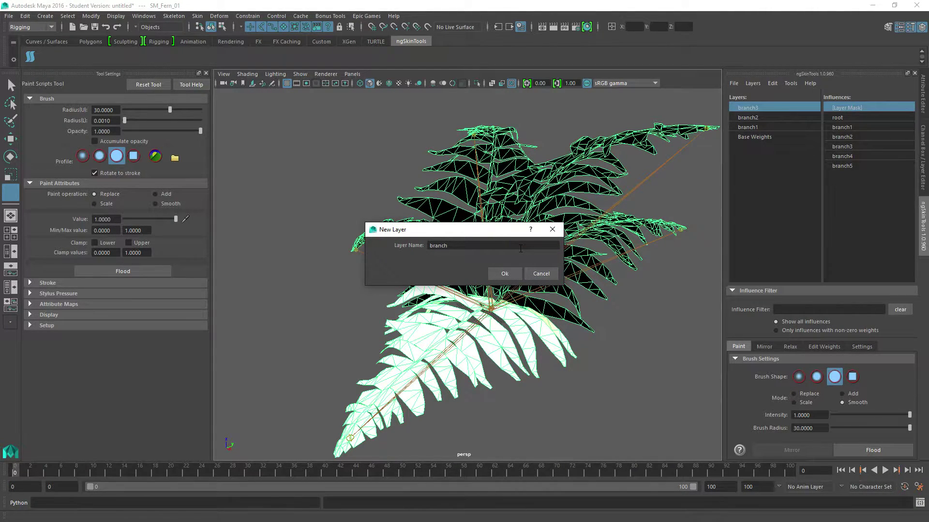
{"action": "key", "text": "Return"}
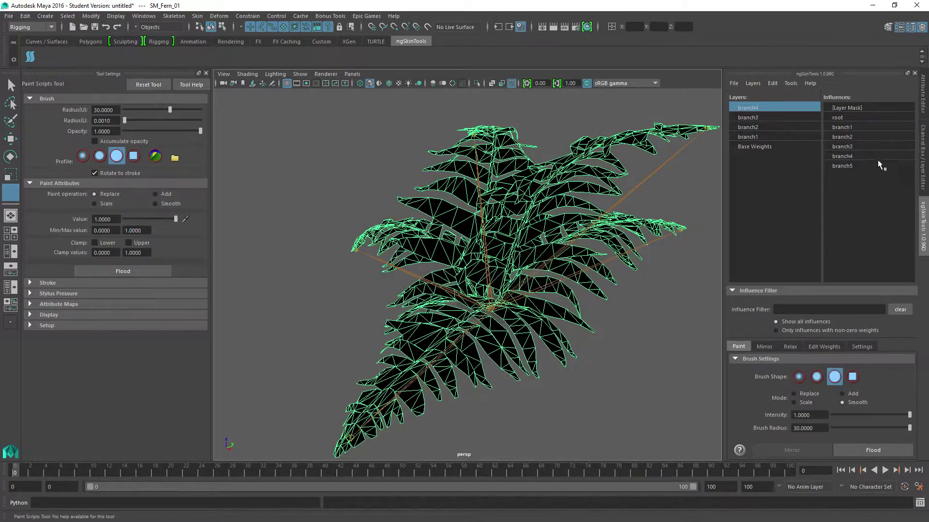
Flood the branch4 layer with full branch4 influence weight in Replace mode at intensity 1
{"action": "left_click", "coordinate": [857, 156]}
{"action": "left_click_drag", "start_coordinate": [342, 261], "coordinate": [409, 275], "text": "alt"}
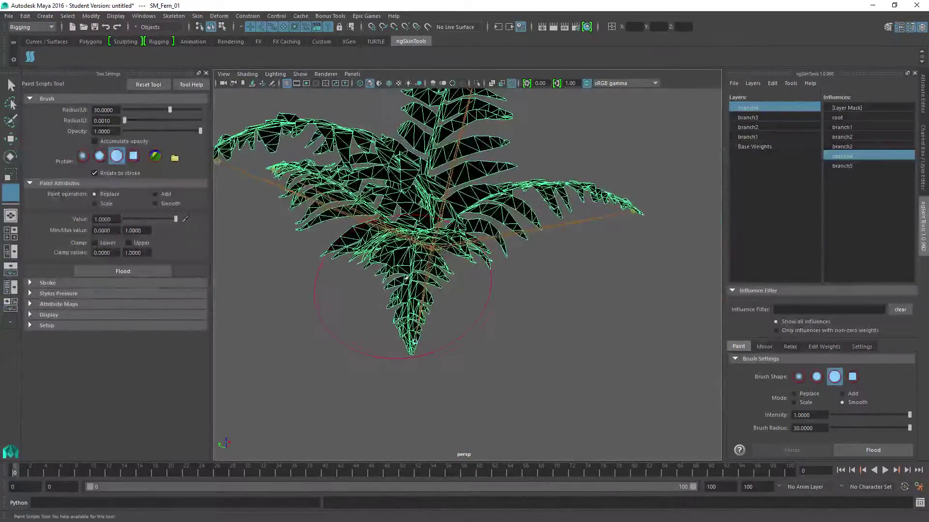
{"action": "middle_click_drag", "start_coordinate": [409, 275], "coordinate": [465, 265], "text": "alt"}
{"action": "right_click_drag", "start_coordinate": [465, 266], "coordinate": [448, 300], "text": "alt"}
{"action": "middle_click_drag", "start_coordinate": [446, 302], "coordinate": [449, 292], "text": "alt"}
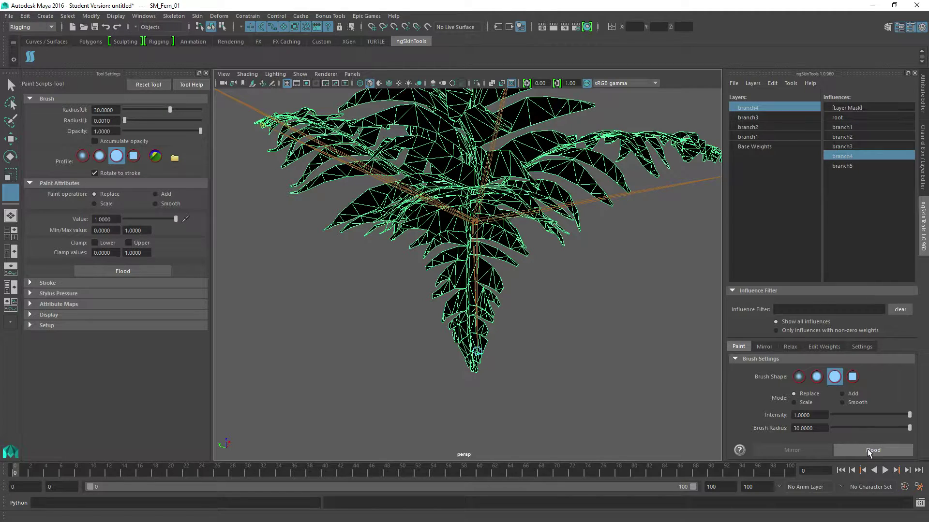
{"action": "left_click", "coordinate": [864, 451]}
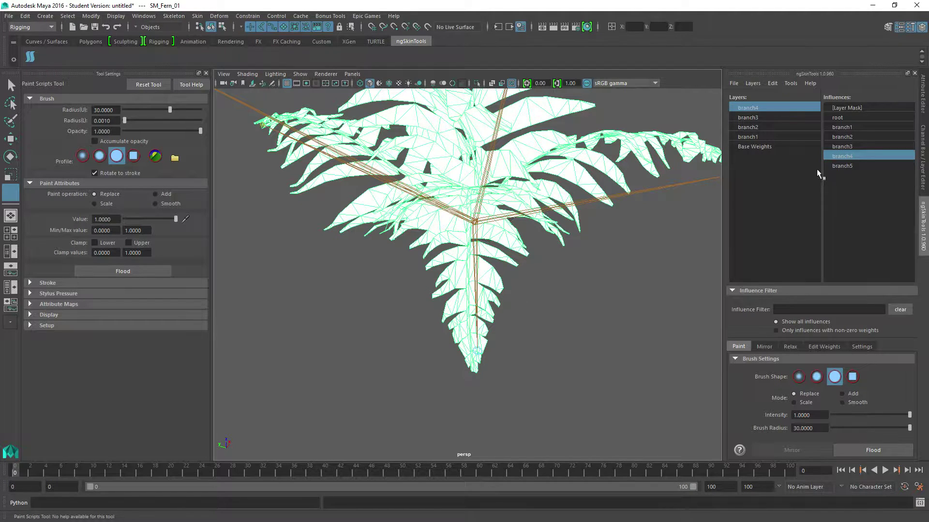
Paint the branch4 layer's mask over the whole branch4 frond, including both sides of its lowest leaves, in Replace mode at intensity 1
{"action": "left_click", "coordinate": [860, 109]}
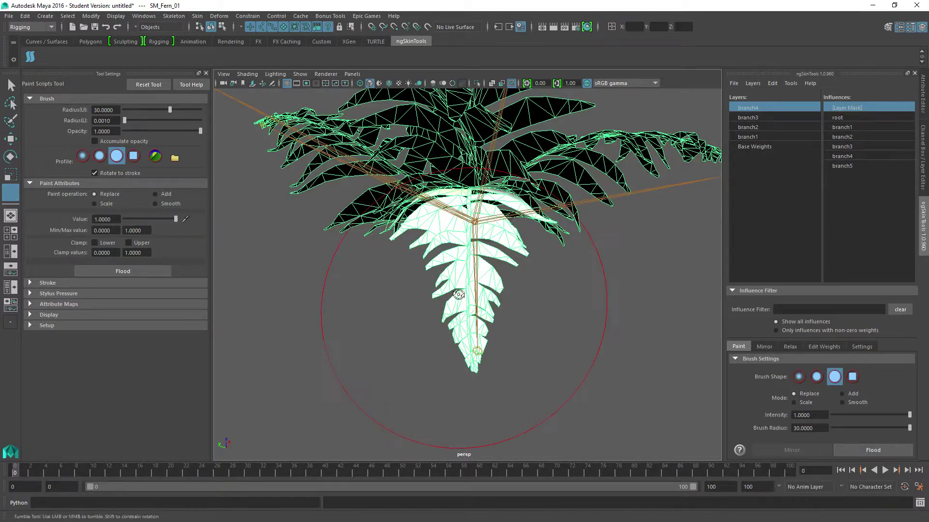
{"action": "mouse_move", "coordinate": [459, 293]}
{"action": "left_mouse_down", "text": "alt"}
{"action": "mouse_move", "coordinate": [467, 203]}
{"action": "mouse_move", "coordinate": [472, 287]}
{"action": "left_mouse_up", "text": "alt"}
{"action": "left_click_drag", "start_coordinate": [465, 323], "coordinate": [464, 340]}
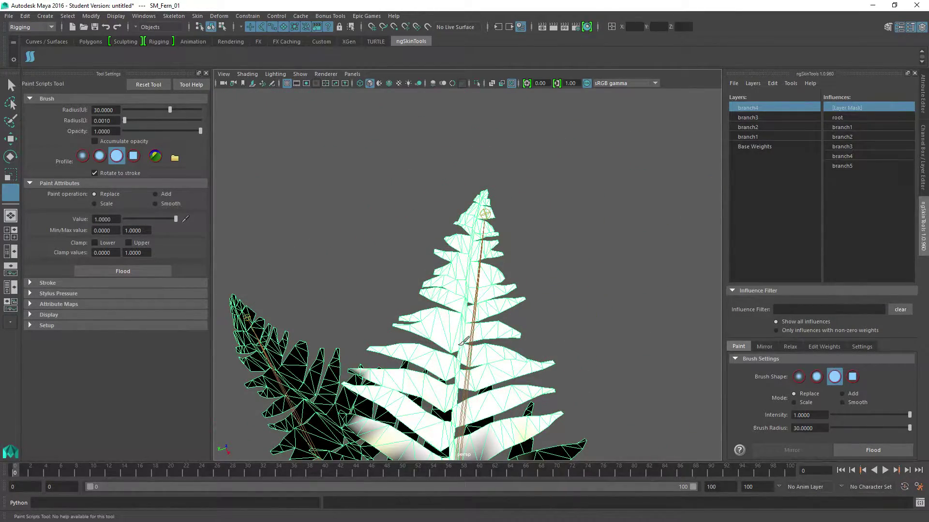
{"action": "left_click_drag", "start_coordinate": [425, 418], "coordinate": [440, 426]}
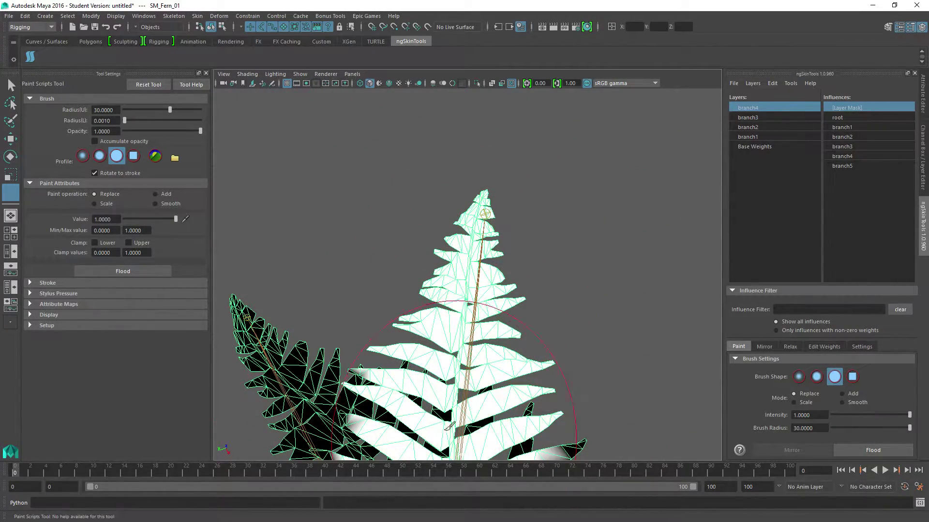
{"action": "middle_click_drag", "start_coordinate": [452, 449], "coordinate": [458, 324], "text": "alt"}
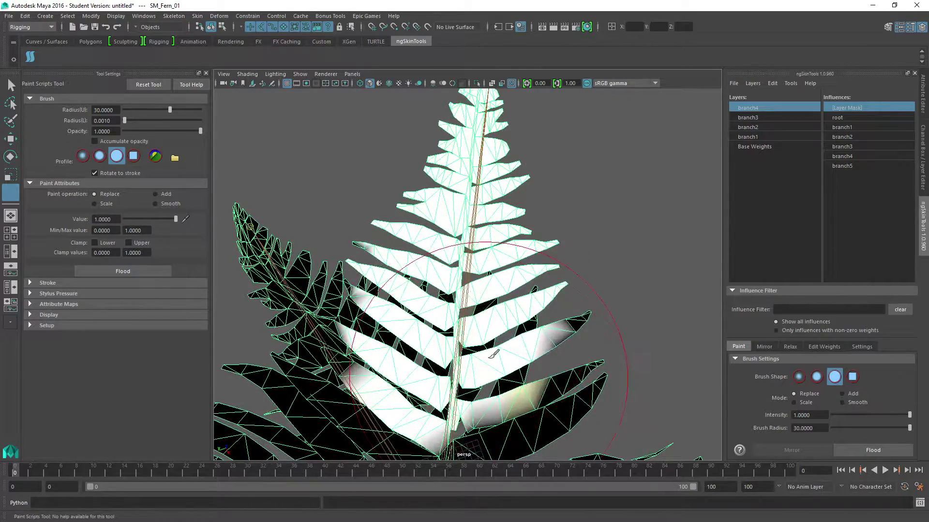
{"action": "left_click", "coordinate": [490, 358]}
{"action": "left_click", "coordinate": [387, 252]}
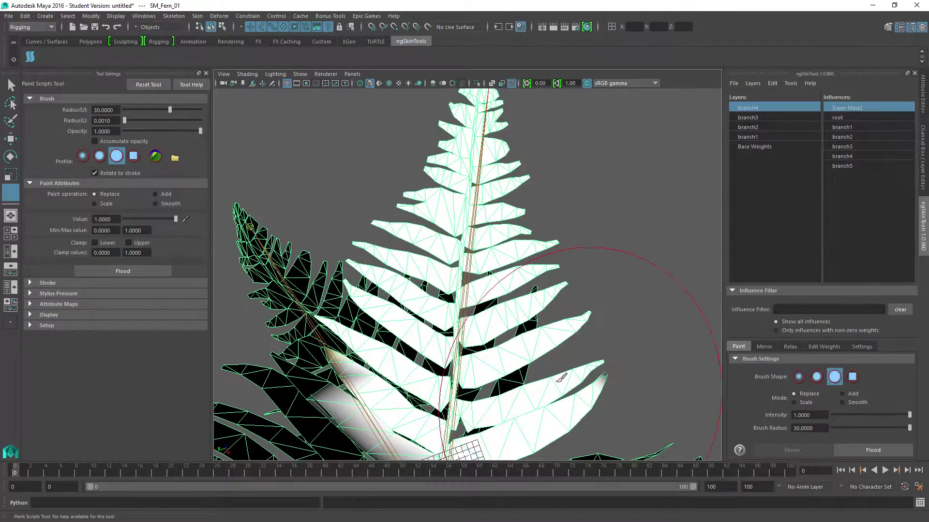
{"action": "left_click", "coordinate": [377, 379]}
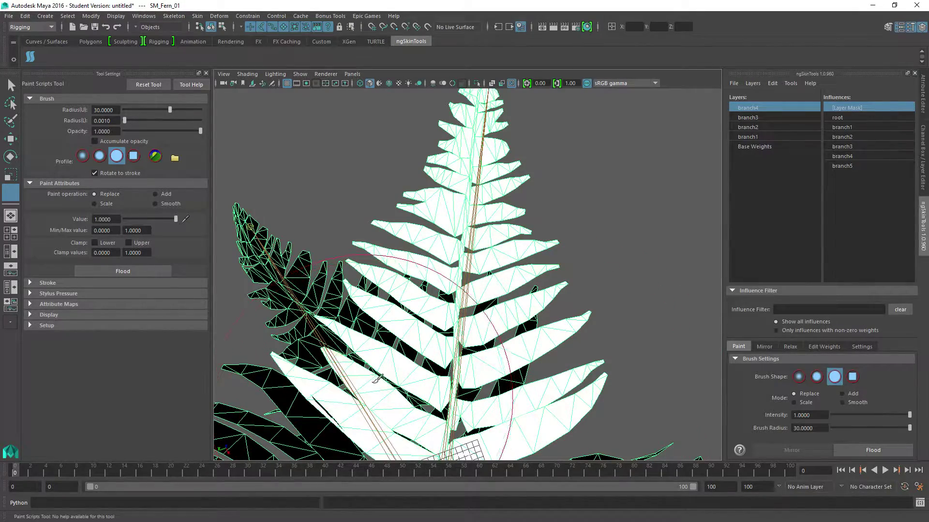
Smooth-flood the branch4 mask, and lower it around the frond's base with a Replace brush of radius 14.8479 and intensity 0.2994
{"action": "left_click_drag", "start_coordinate": [377, 378], "coordinate": [424, 293], "text": "alt"}
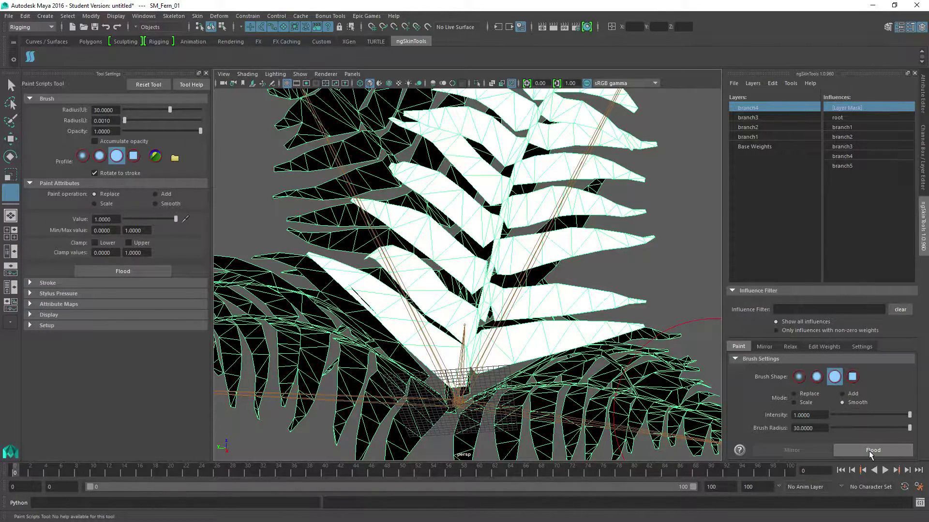
{"action": "left_click", "coordinate": [869, 450]}
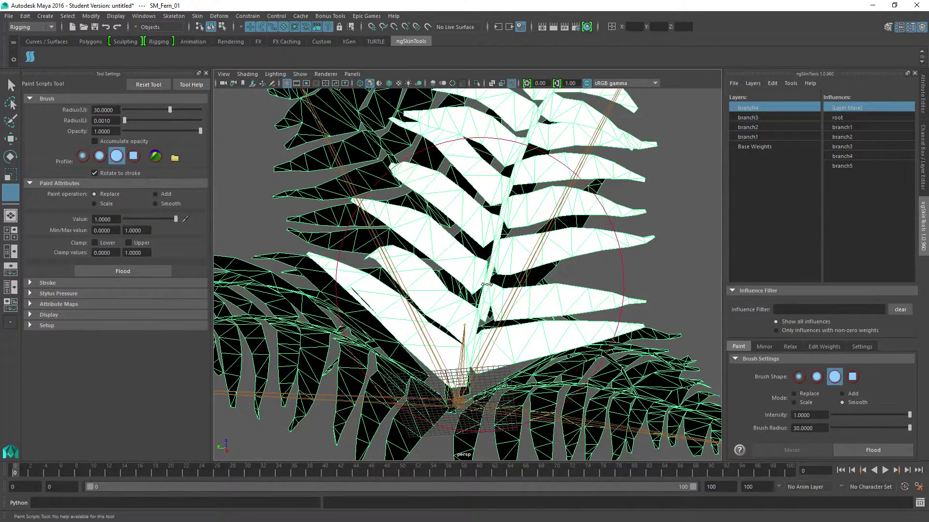
{"action": "left_click_drag", "start_coordinate": [499, 297], "coordinate": [459, 295]}
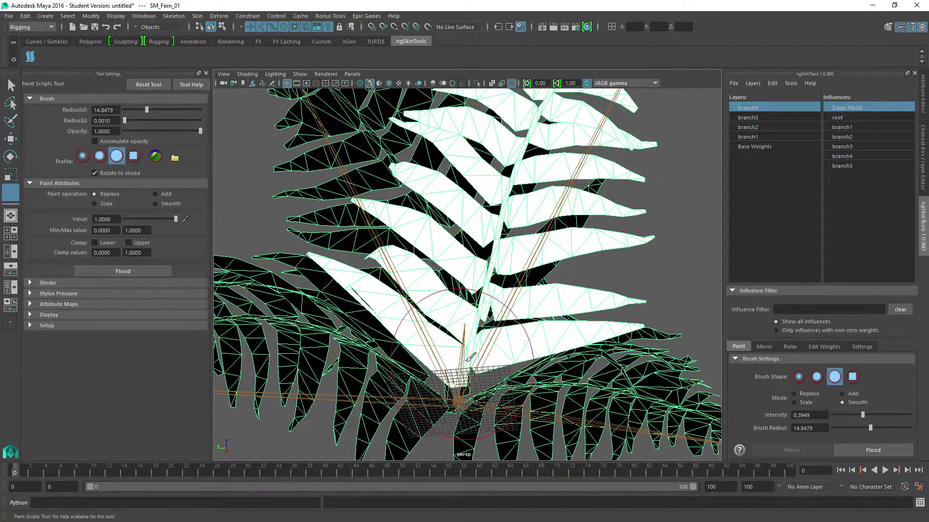
{"action": "left_click", "coordinate": [805, 395]}
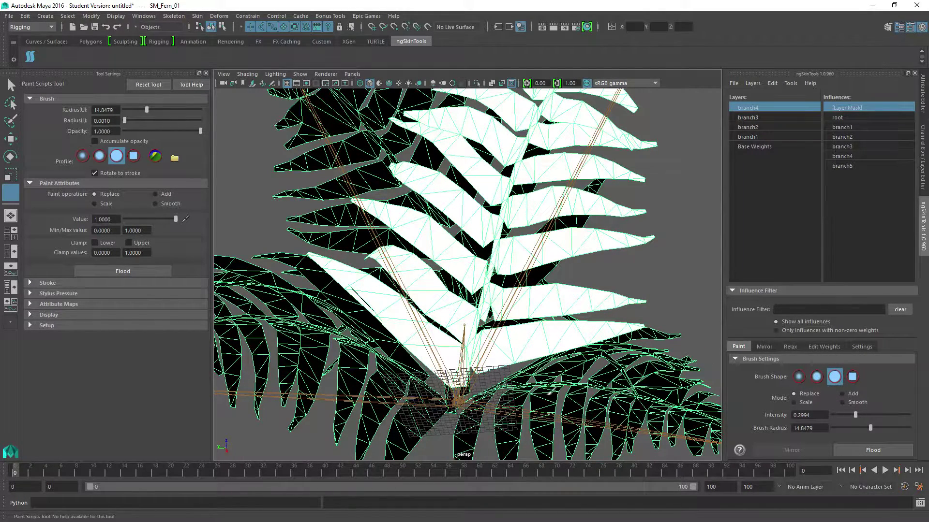
{"action": "left_click", "coordinate": [455, 357]}
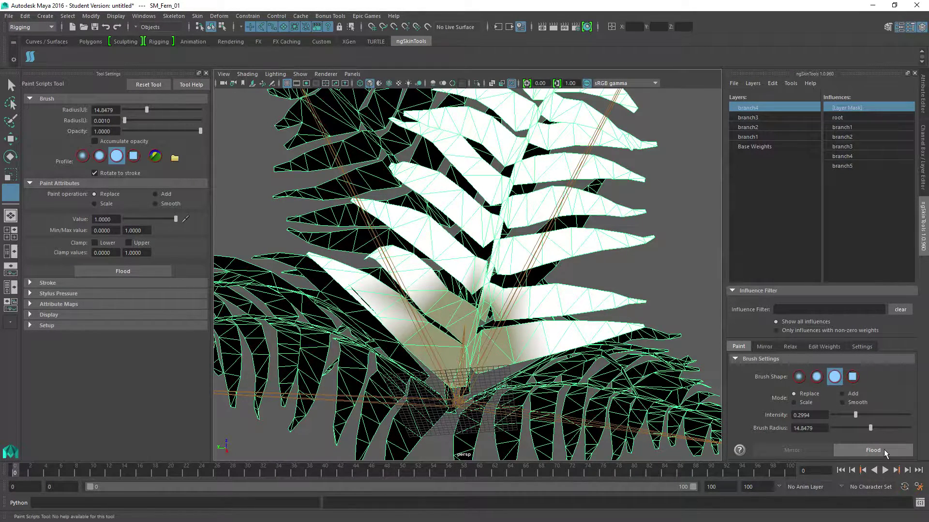
Blend the lowered base of the branch4 mask into the frond with repeated Smooth-mode floods at intensity 0.3949
{"action": "left_click", "coordinate": [842, 403]}
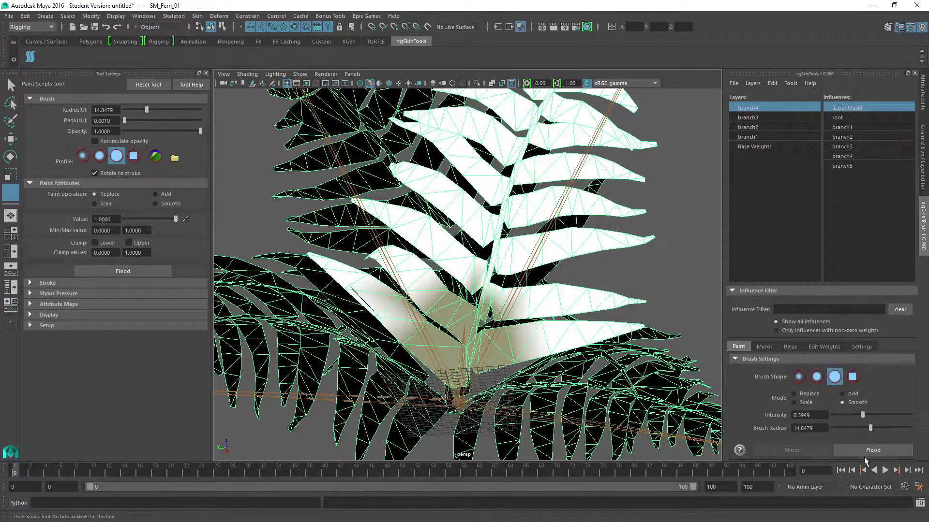
{"action": "left_click", "coordinate": [863, 451]}
{"action": "left_click", "coordinate": [863, 450]}
{"action": "left_click", "coordinate": [863, 451]}
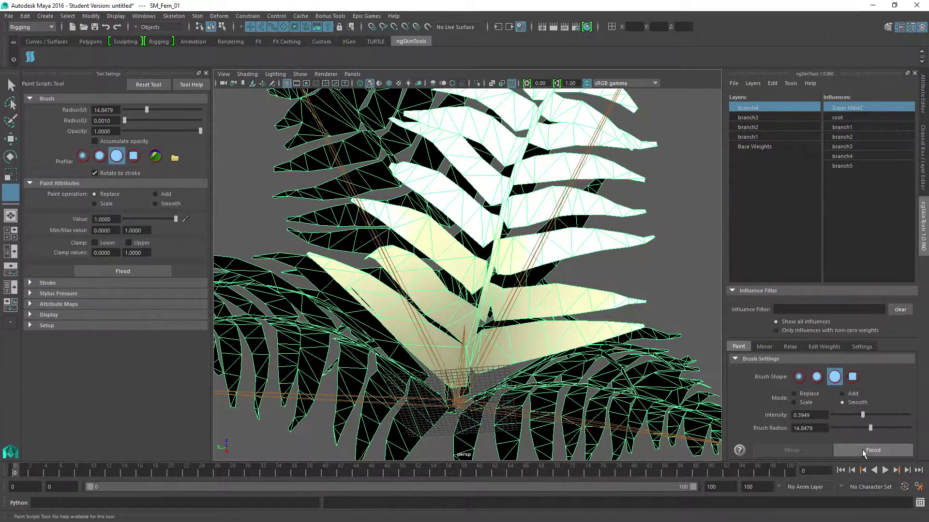
Repaint the branch4 mask to full strength on the leaves just above the frond's base, in Replace mode at intensity 1
{"action": "left_click_drag", "start_coordinate": [409, 230], "coordinate": [400, 207], "text": "alt"}
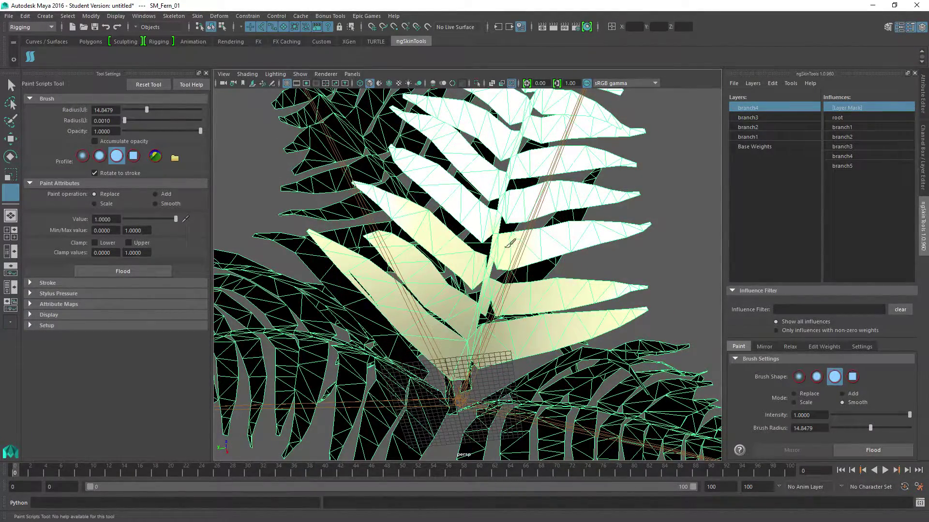
{"action": "left_click", "coordinate": [794, 394]}
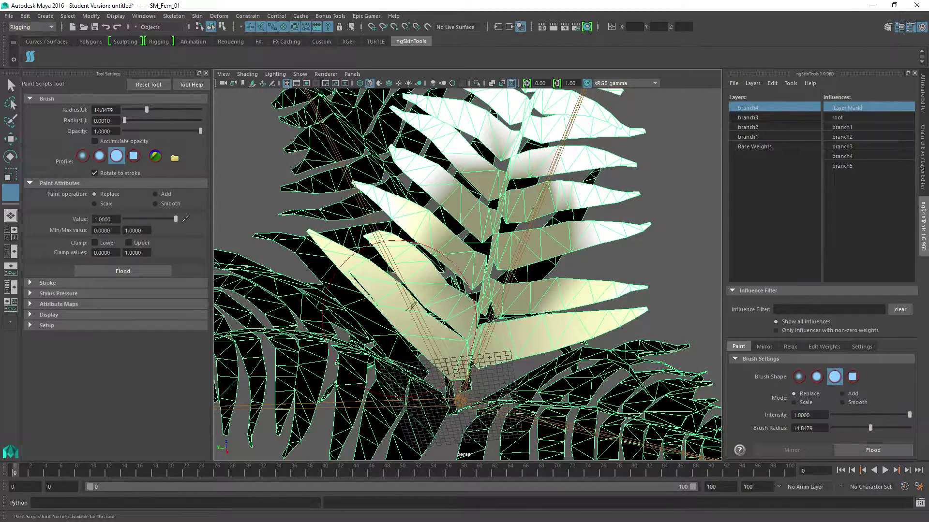
{"action": "left_click", "coordinate": [503, 233]}
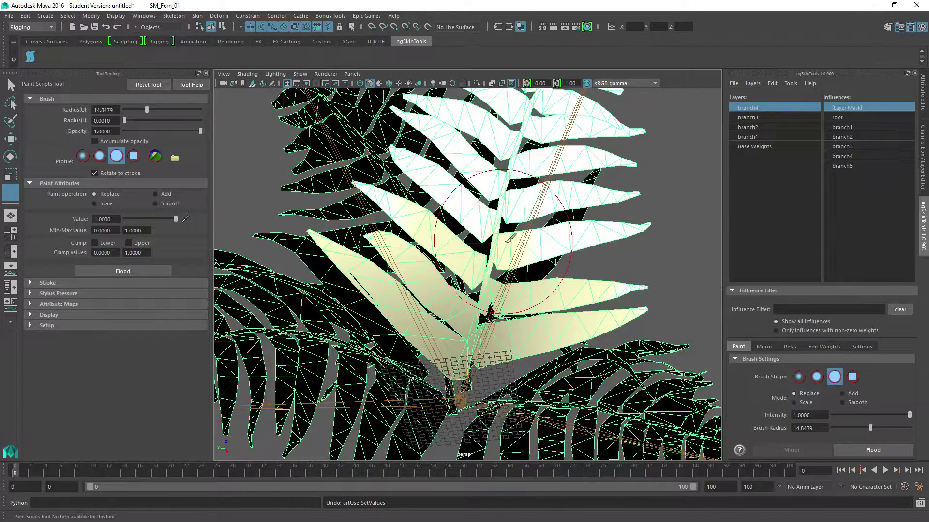
{"action": "left_click", "coordinate": [430, 227]}
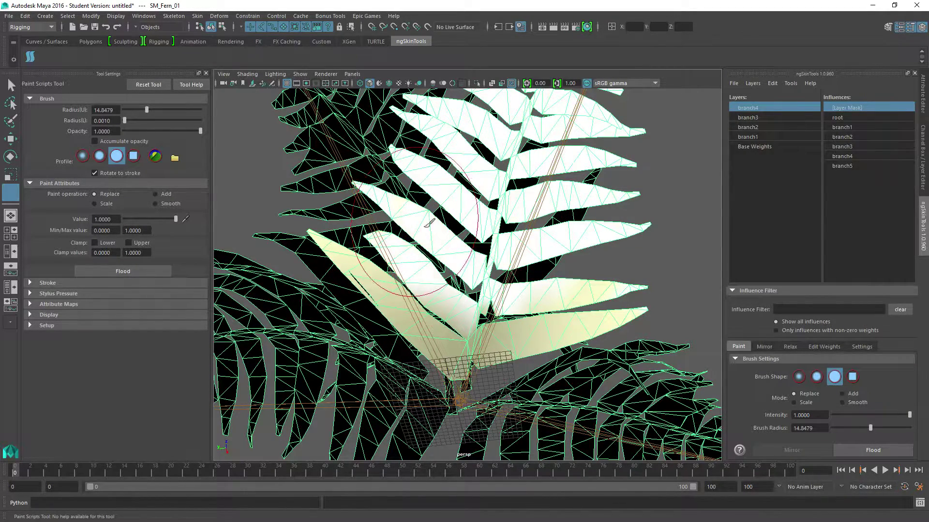
{"action": "left_click", "coordinate": [565, 286]}
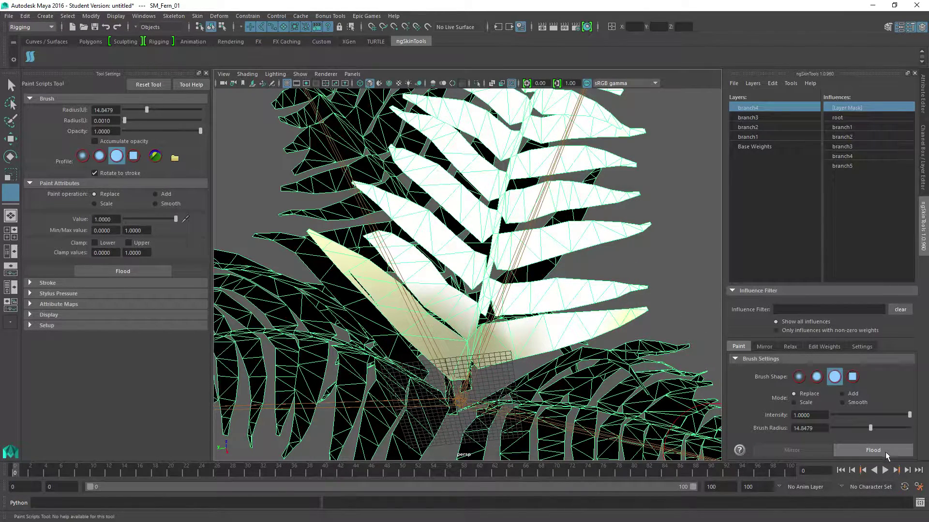
Soften the repainted branch4 mask with Smooth-mode floods at intensity 1
{"action": "left_click", "coordinate": [843, 402]}
{"action": "left_click", "coordinate": [878, 451]}
{"action": "left_click", "coordinate": [879, 451]}
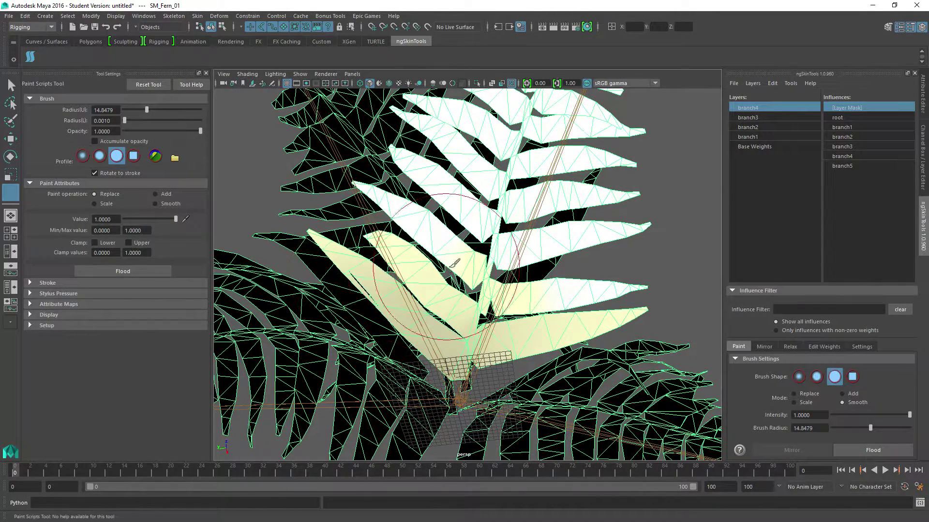
Add a skinning layer named branch5 and flood its branch5 influence in Replace mode at intensity 1
{"action": "right_click", "coordinate": [751, 180]}
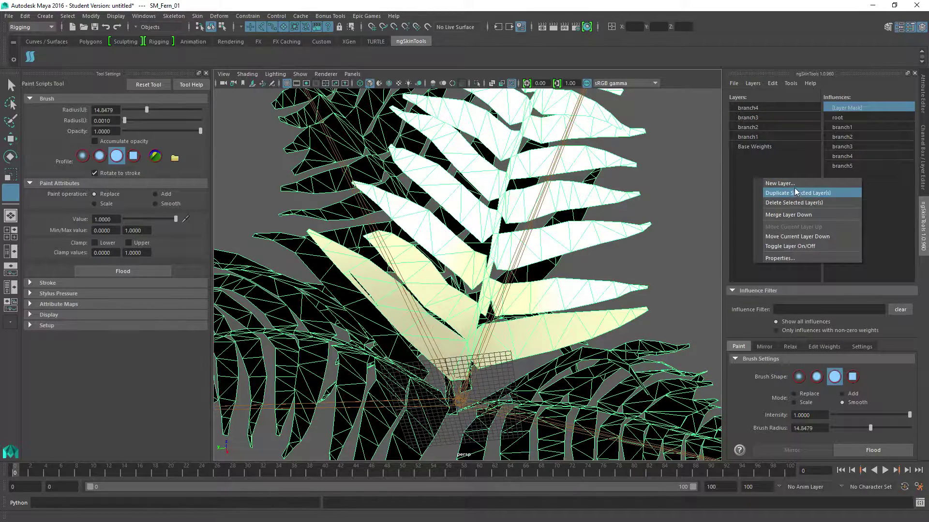
{"action": "left_click", "coordinate": [807, 182]}
{"action": "type", "text": "branch"}
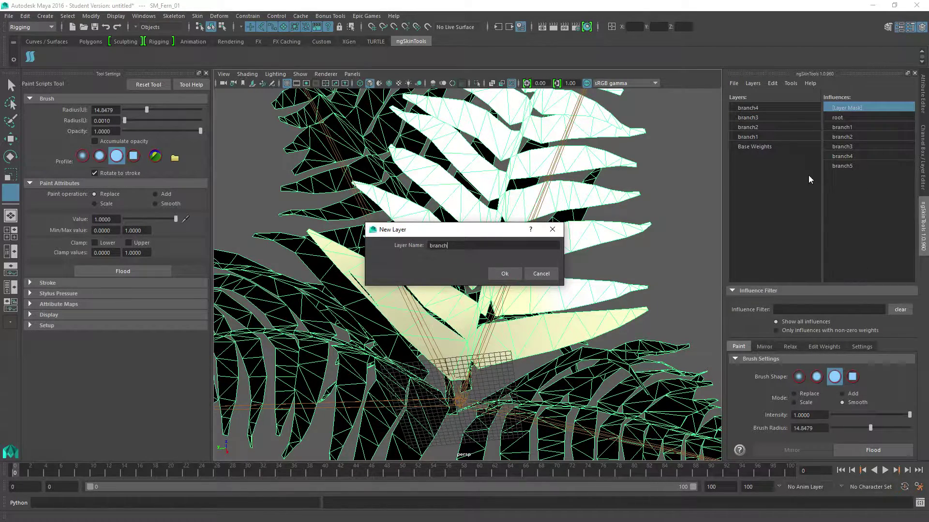
{"action": "type", "text": "5"}
{"action": "key", "text": "Return"}
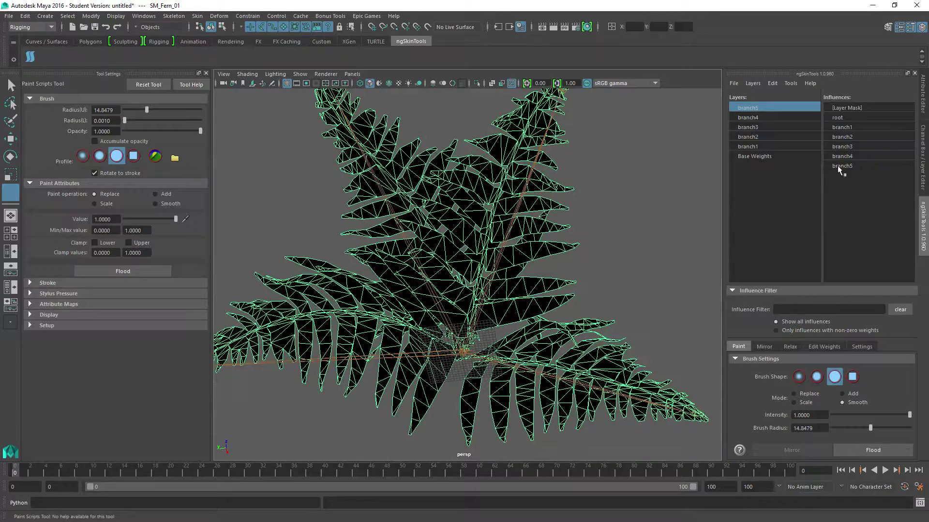
{"action": "left_click", "coordinate": [795, 394]}
{"action": "left_click", "coordinate": [883, 452]}
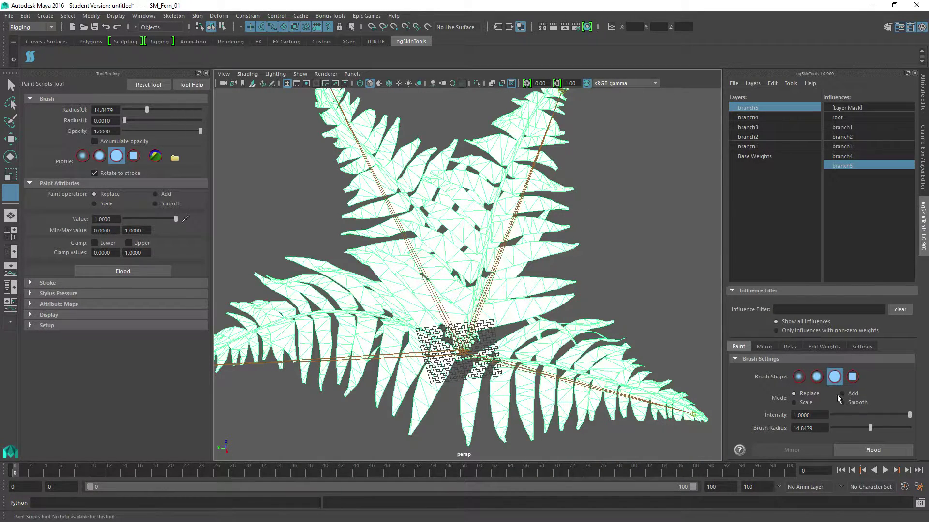
Paint the branch5 layer mask at full strength over the outer tip of its frond, with a Replace brush of radius 14.8479
{"action": "left_click", "coordinate": [847, 108]}
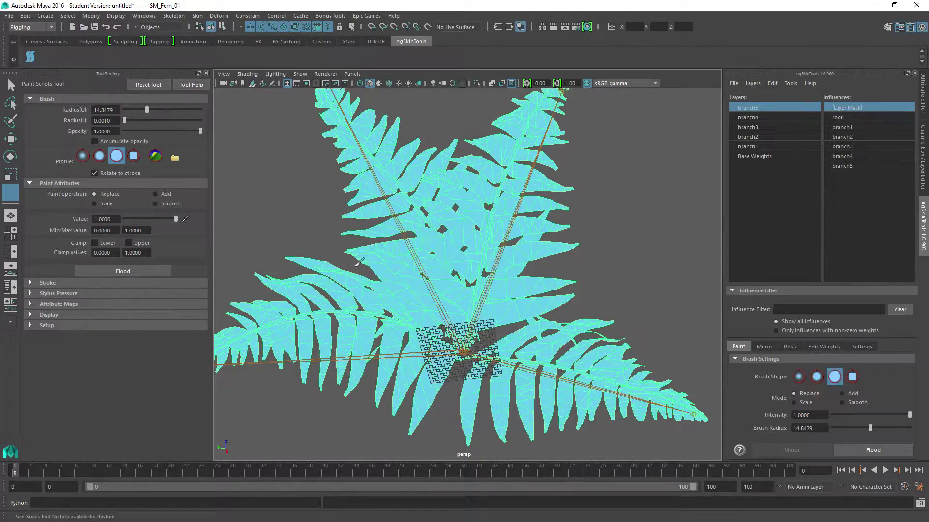
{"action": "mouse_move", "coordinate": [350, 280]}
{"action": "left_mouse_down", "text": "alt"}
{"action": "mouse_move", "coordinate": [371, 310]}
{"action": "mouse_move", "coordinate": [375, 286]}
{"action": "left_mouse_up", "text": "alt"}
{"action": "scroll", "coordinate": [385, 184], "scroll_direction": "down", "scroll_amount": 3}
{"action": "mouse_move", "coordinate": [388, 174]}
{"action": "middle_mouse_down", "text": "alt"}
{"action": "mouse_move", "coordinate": [404, 244]}
{"action": "mouse_move", "coordinate": [364, 204]}
{"action": "middle_mouse_up", "text": "alt"}
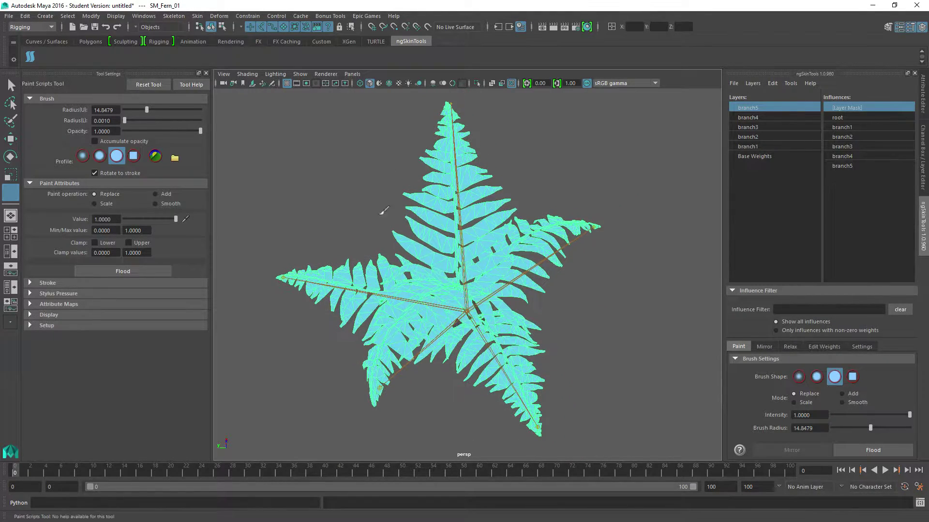
{"action": "left_click", "coordinate": [844, 166]}
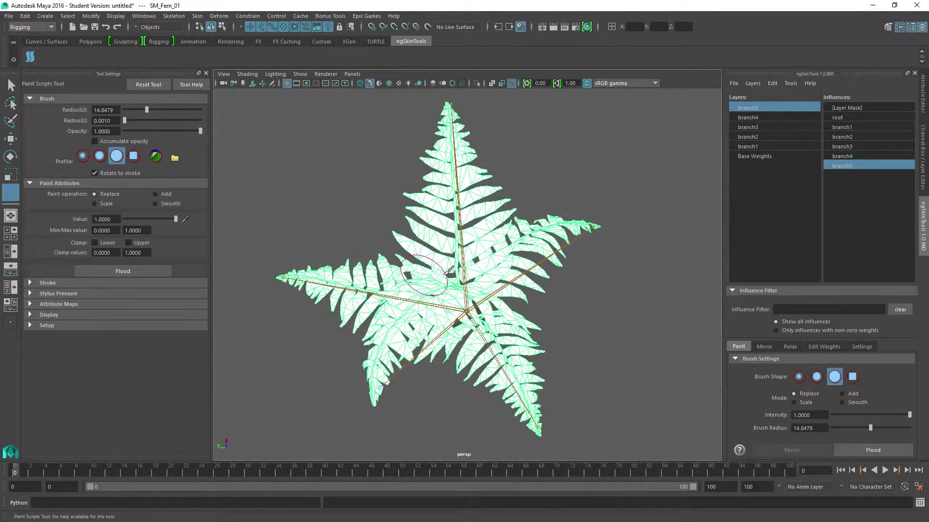
{"action": "mouse_move", "coordinate": [449, 269]}
{"action": "left_mouse_down", "text": "alt"}
{"action": "mouse_move", "coordinate": [453, 261]}
{"action": "mouse_move", "coordinate": [443, 345]}
{"action": "left_mouse_up", "text": "alt"}
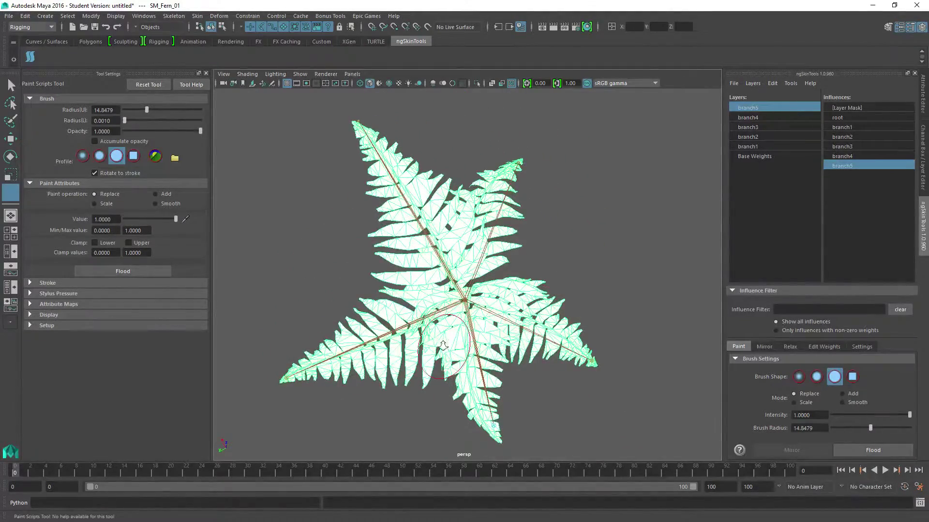
{"action": "right_click_drag", "start_coordinate": [443, 346], "coordinate": [487, 327], "text": "alt"}
{"action": "middle_click_drag", "start_coordinate": [431, 334], "coordinate": [383, 216], "text": "alt"}
{"action": "right_click_drag", "start_coordinate": [417, 266], "coordinate": [466, 267], "text": "alt"}
{"action": "left_click_drag", "start_coordinate": [465, 267], "coordinate": [579, 326], "text": "alt"}
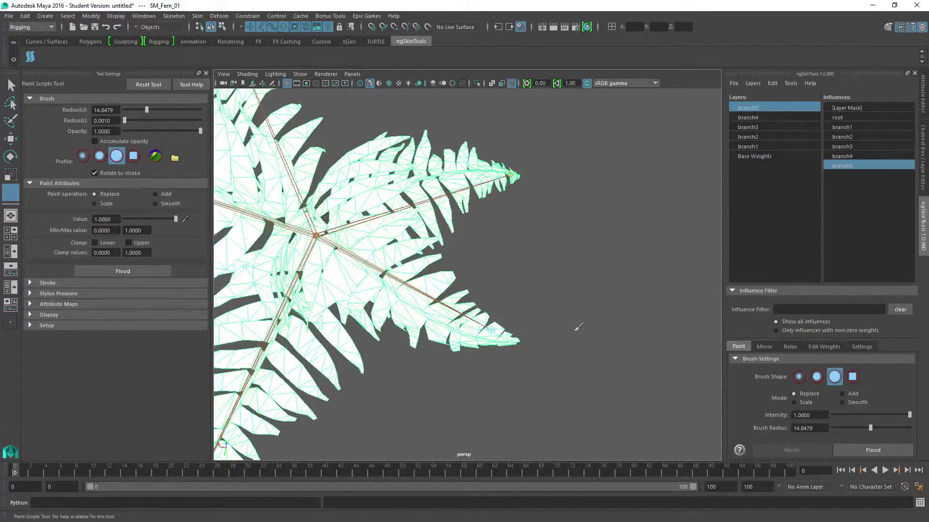
{"action": "left_click", "coordinate": [847, 108]}
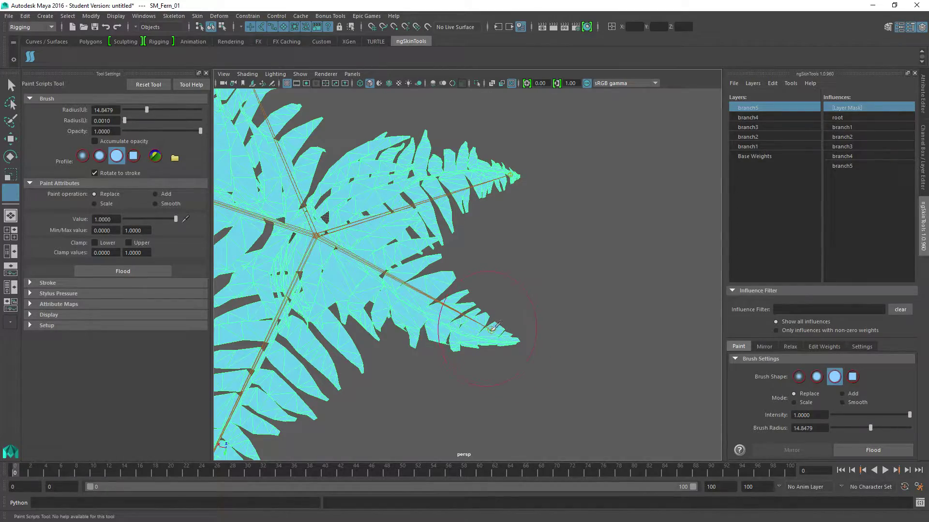
{"action": "mouse_move", "coordinate": [485, 334]}
{"action": "left_mouse_down"}
{"action": "mouse_move", "coordinate": [378, 278]}
{"action": "mouse_move", "coordinate": [375, 256]}
{"action": "mouse_move", "coordinate": [360, 290]}
{"action": "mouse_move", "coordinate": [303, 281]}
{"action": "left_mouse_up"}
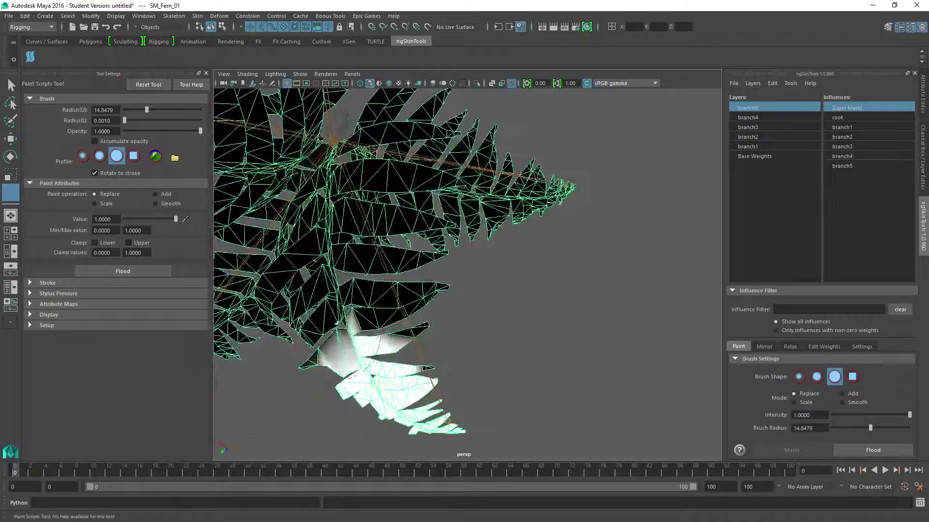
Extend the full-strength branch5 mask over the frond's remaining leaves down to its base, enlarging the brush radius to 38.7002
{"action": "right_click_drag", "start_coordinate": [308, 255], "coordinate": [310, 252], "text": "alt"}
{"action": "left_click_drag", "start_coordinate": [310, 252], "coordinate": [515, 264], "text": "alt"}
{"action": "middle_click_drag", "start_coordinate": [516, 264], "coordinate": [408, 256], "text": "alt"}
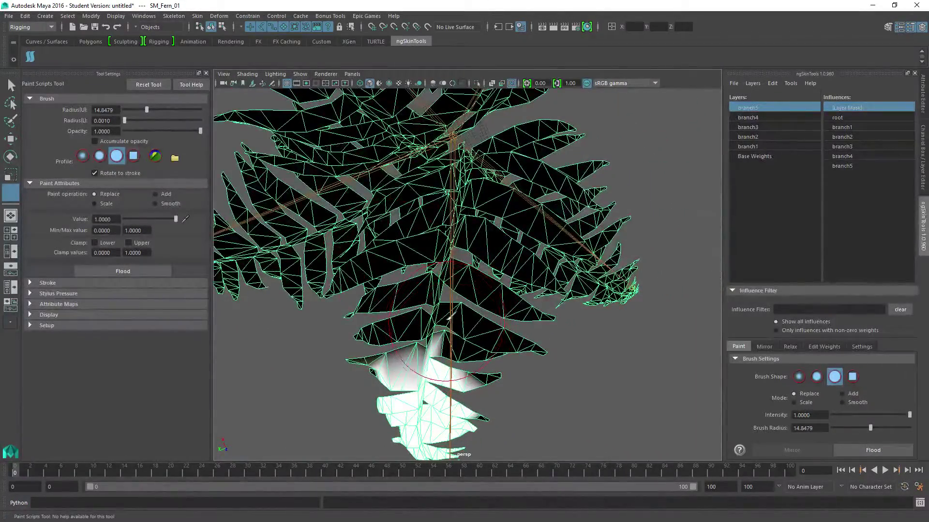
{"action": "mouse_move", "coordinate": [439, 321]}
{"action": "left_mouse_down"}
{"action": "mouse_move", "coordinate": [447, 322]}
{"action": "mouse_move", "coordinate": [398, 369]}
{"action": "mouse_move", "coordinate": [448, 408]}
{"action": "left_mouse_up"}
{"action": "left_click_drag", "start_coordinate": [391, 372], "coordinate": [455, 372]}
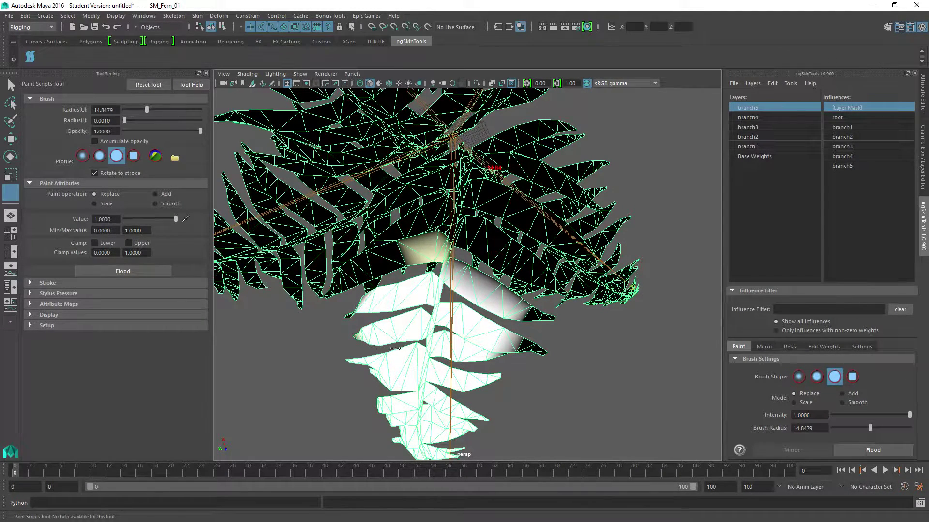
{"action": "mouse_move", "coordinate": [413, 331]}
{"action": "left_mouse_down"}
{"action": "mouse_move", "coordinate": [497, 331]}
{"action": "mouse_move", "coordinate": [472, 330]}
{"action": "left_mouse_up"}
{"action": "left_click_drag", "start_coordinate": [429, 296], "coordinate": [407, 294]}
{"action": "left_click", "coordinate": [438, 274]}
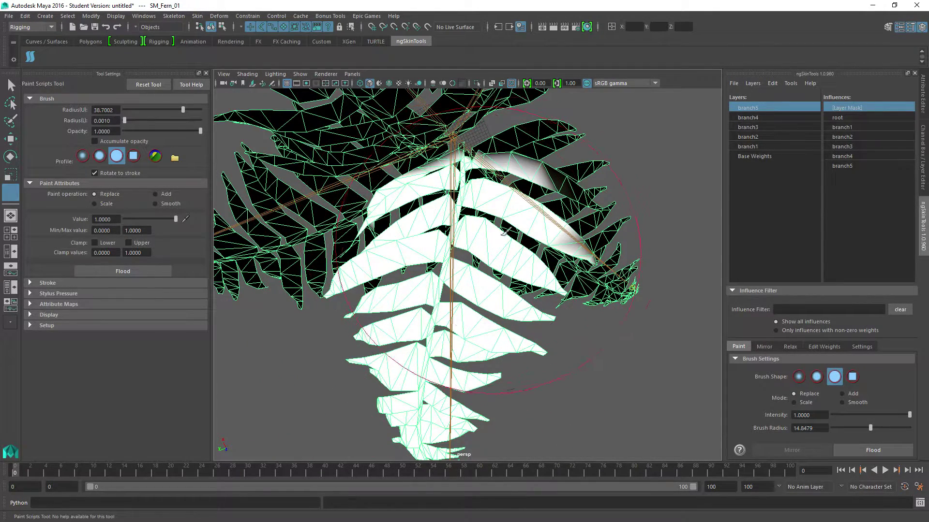
{"action": "left_click", "coordinate": [531, 218]}
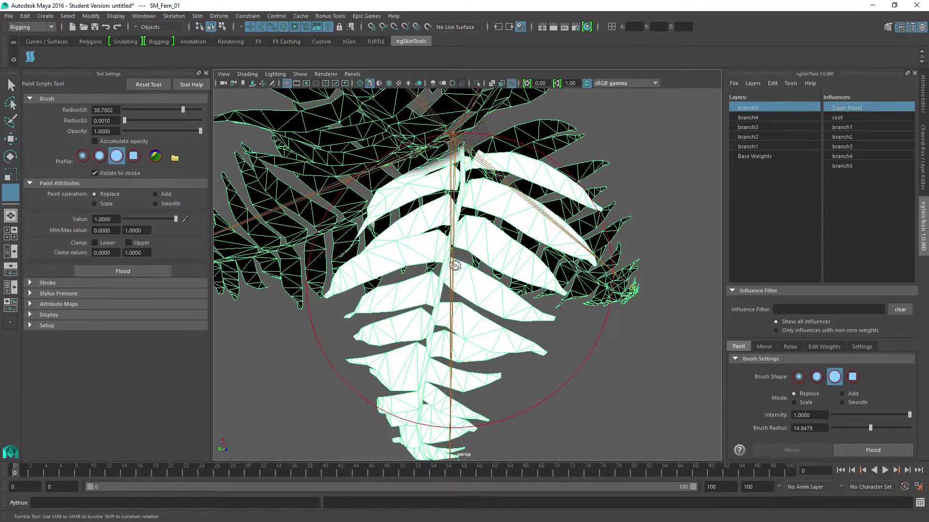
Soften the branch5 mask around the frond's base with repeated Smooth-mode floods at intensity 1
{"action": "left_click_drag", "start_coordinate": [542, 220], "coordinate": [392, 200], "text": "alt"}
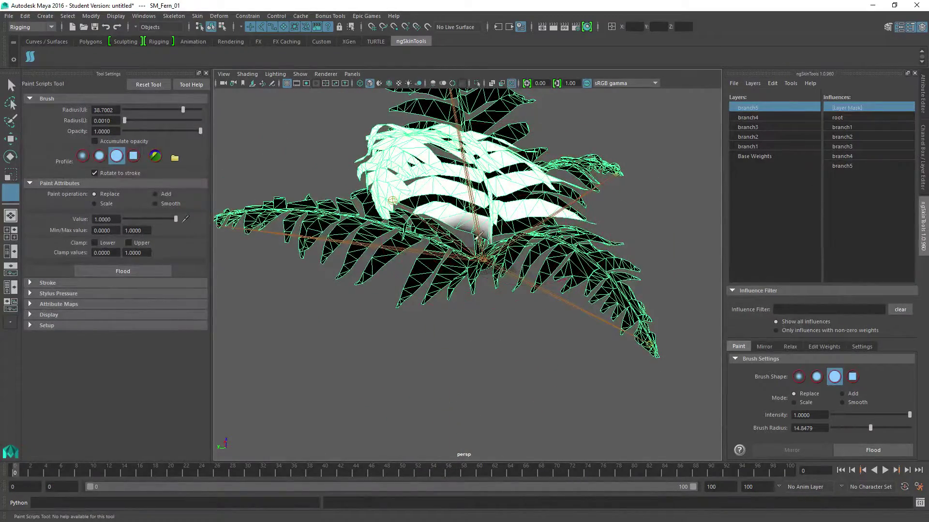
{"action": "left_click_drag", "start_coordinate": [452, 227], "coordinate": [496, 196], "text": "alt"}
{"action": "scroll", "coordinate": [471, 207], "scroll_direction": "up", "scroll_amount": 5}
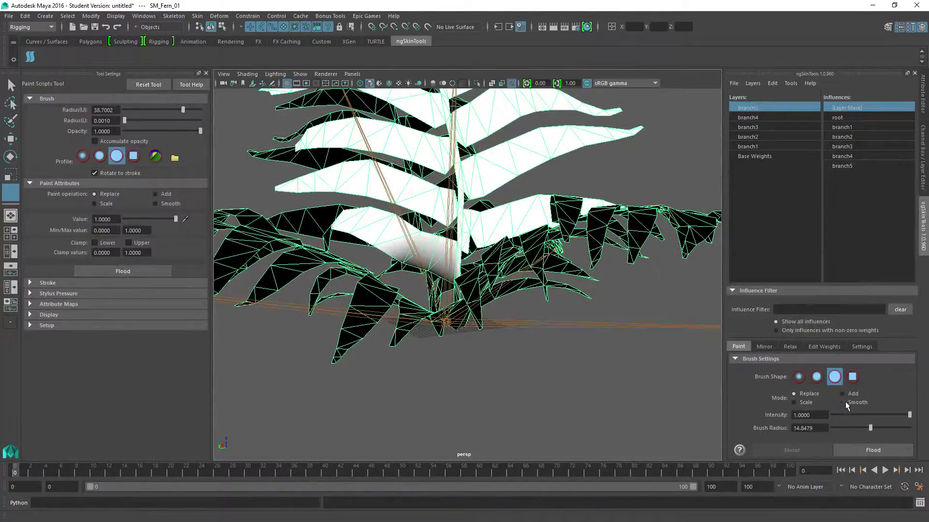
{"action": "left_click", "coordinate": [843, 402]}
{"action": "left_click", "coordinate": [872, 449]}
{"action": "left_click", "coordinate": [873, 450]}
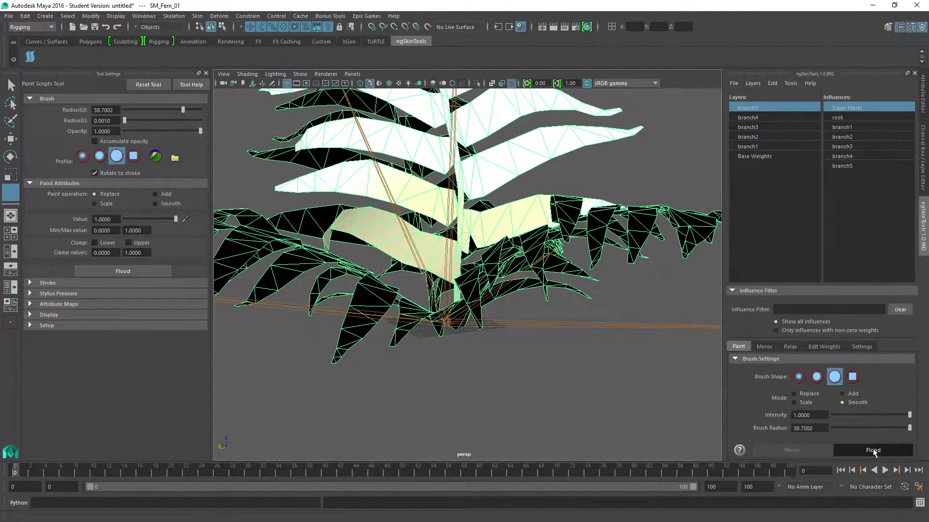
{"action": "left_click", "coordinate": [874, 450]}
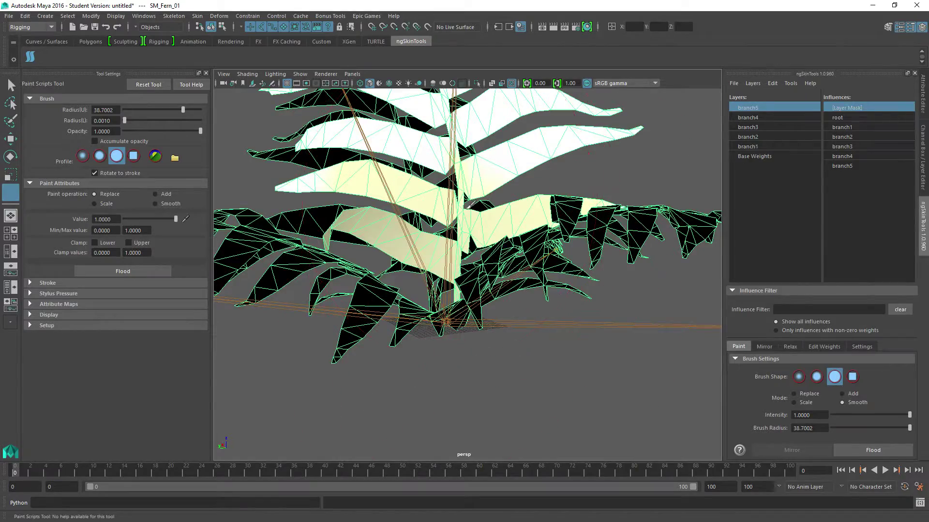
Test the skinning by moving the branch1 joint at its frond's tip, and undo the move
{"action": "left_click_drag", "start_coordinate": [469, 208], "coordinate": [412, 273], "text": "alt"}
{"action": "scroll", "coordinate": [498, 246], "scroll_direction": "down", "scroll_amount": 8}
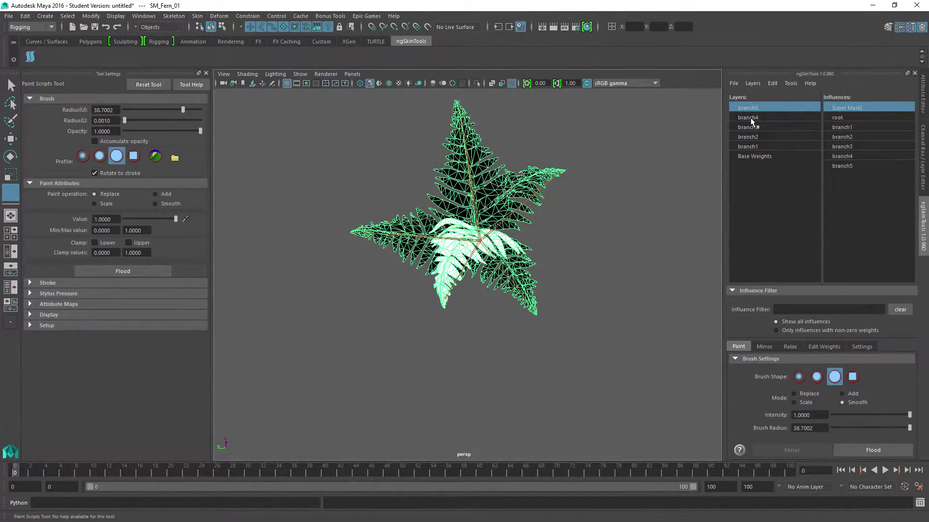
{"action": "left_click", "coordinate": [760, 156]}
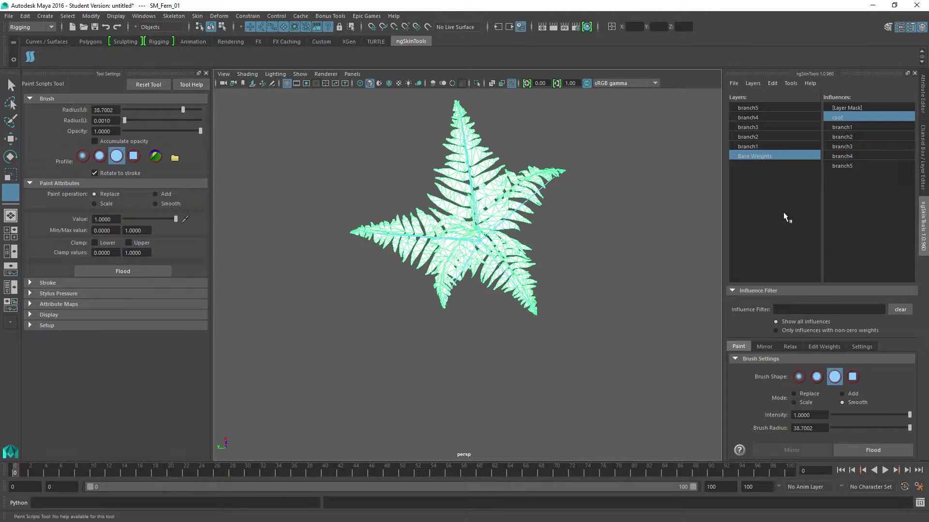
{"action": "left_click", "coordinate": [10, 87]}
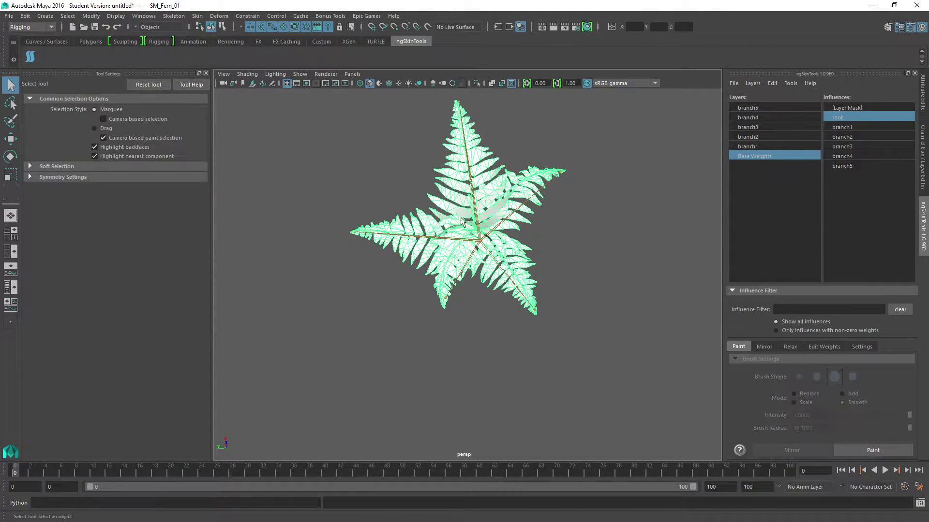
{"action": "left_click", "coordinate": [355, 235]}
{"action": "right_click_drag", "start_coordinate": [365, 274], "coordinate": [409, 282], "text": "alt"}
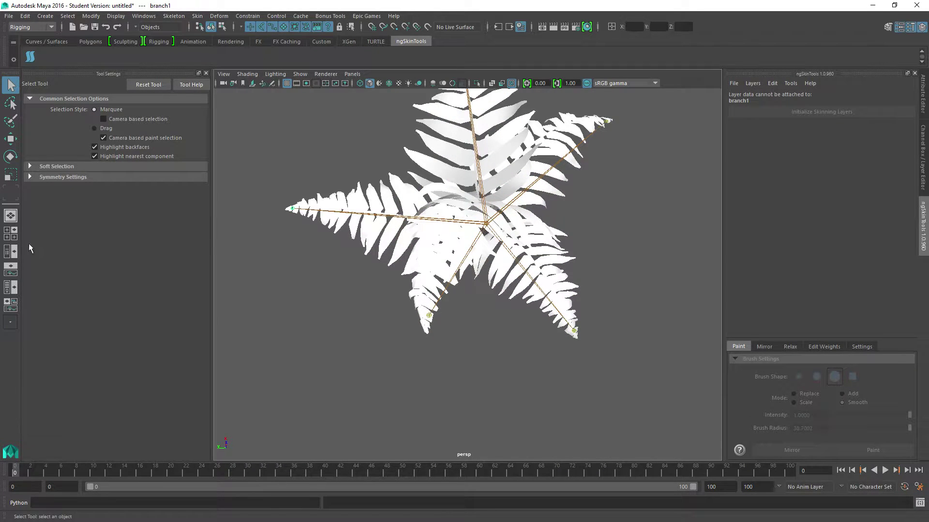
{"action": "key", "text": "w"}
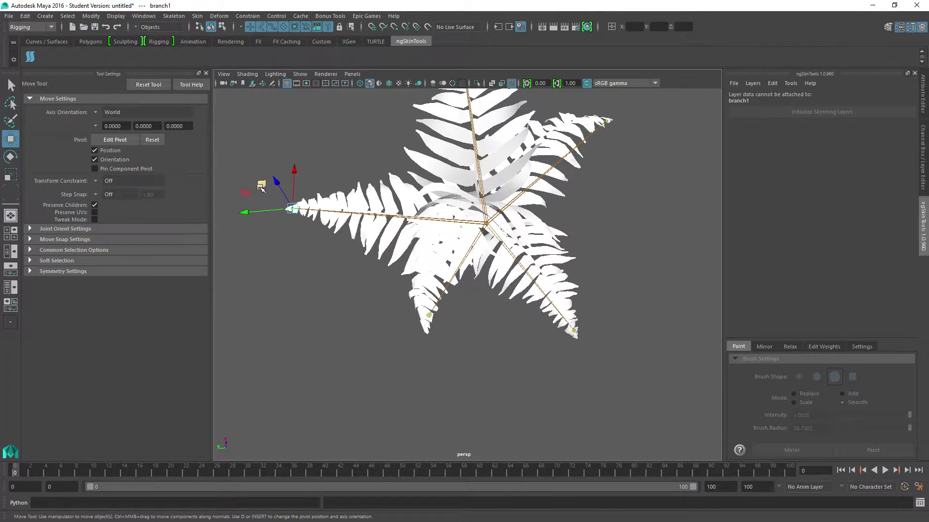
{"action": "left_click_drag", "start_coordinate": [262, 188], "coordinate": [56, 182]}
{"action": "left_click_drag", "start_coordinate": [255, 182], "coordinate": [256, 183]}
{"action": "key", "text": "ctrl+z"}
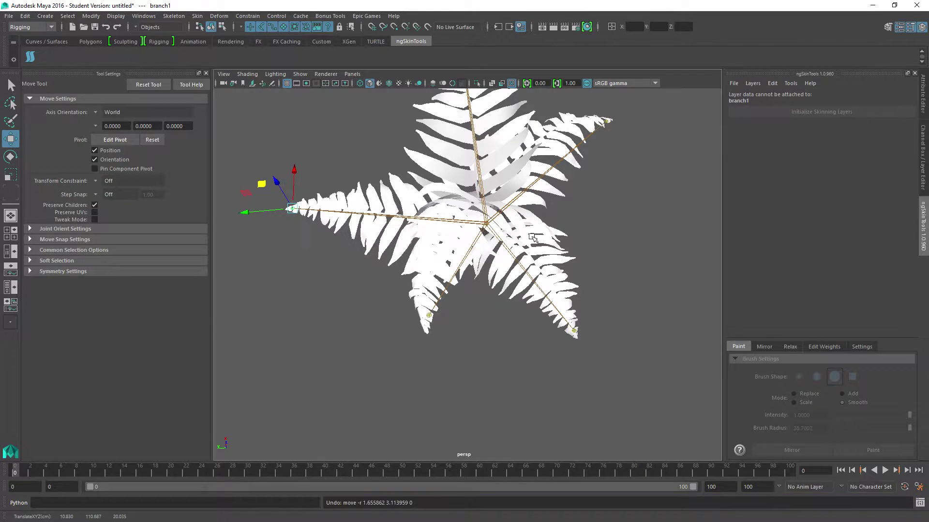
Test the whole fern's deformation by moving the root joint, and undo the move
{"action": "left_click", "coordinate": [485, 223]}
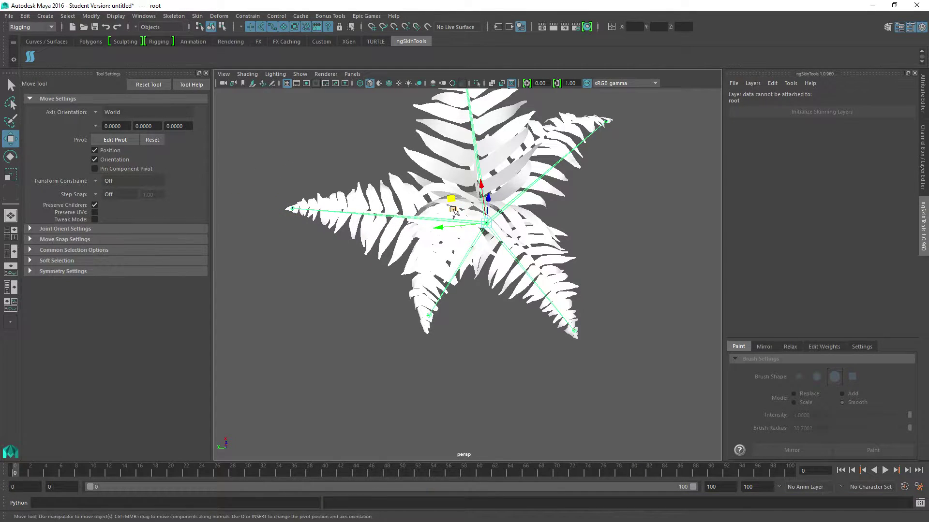
{"action": "left_click_drag", "start_coordinate": [453, 210], "coordinate": [443, 193]}
{"action": "key", "text": "ctrl+z"}
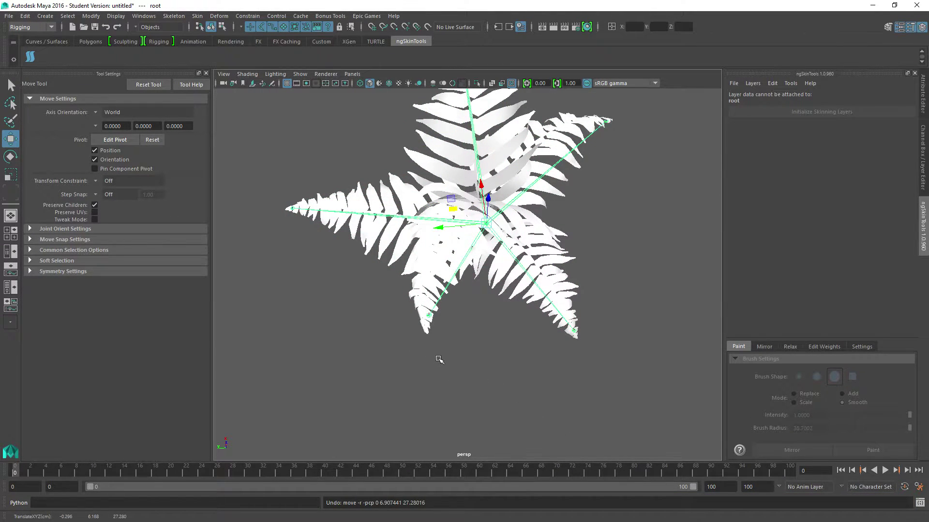
{"action": "left_click_drag", "start_coordinate": [439, 359], "coordinate": [357, 302], "text": "alt"}
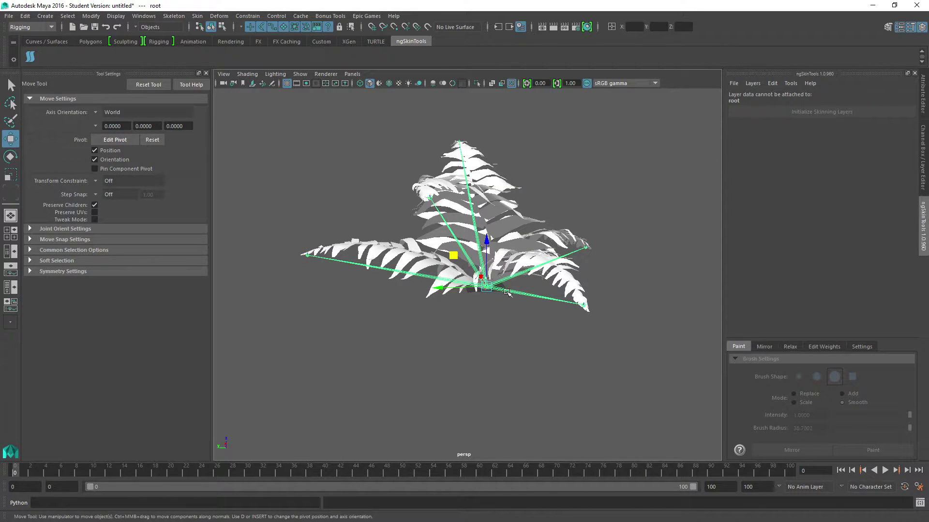
{"action": "left_click", "coordinate": [460, 251]}
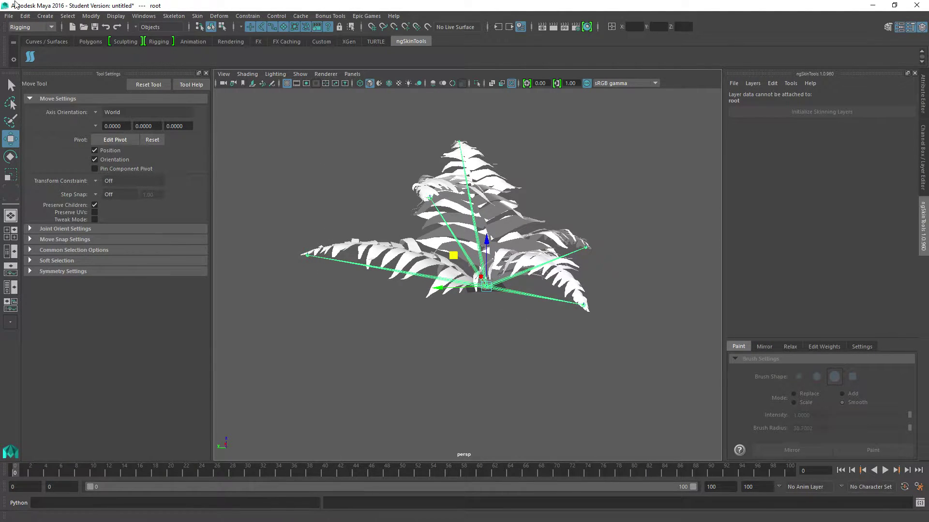
Export the entire scene as FBX to SM_Fern_01a.FBX in the fern folder, replacing the existing file
{"action": "left_click", "coordinate": [9, 17]}
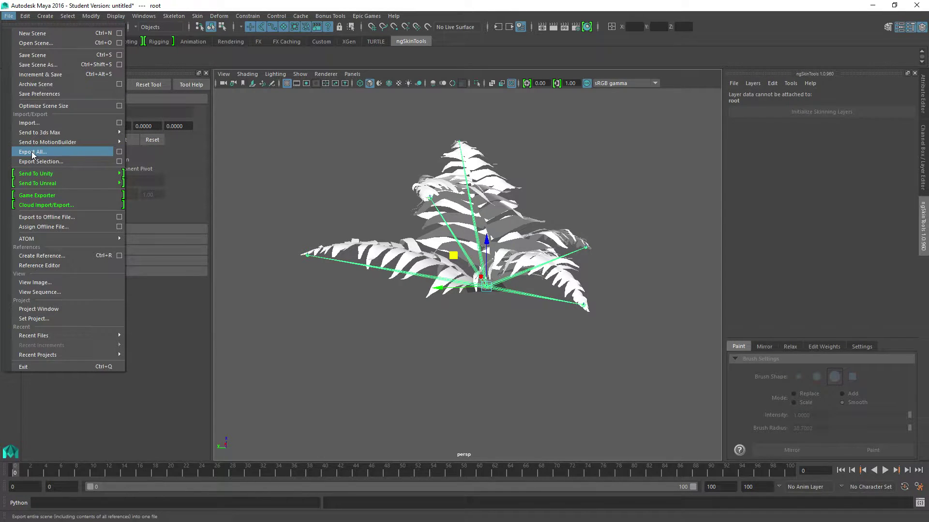
{"action": "left_click", "coordinate": [31, 152]}
{"action": "left_click", "coordinate": [286, 146]}
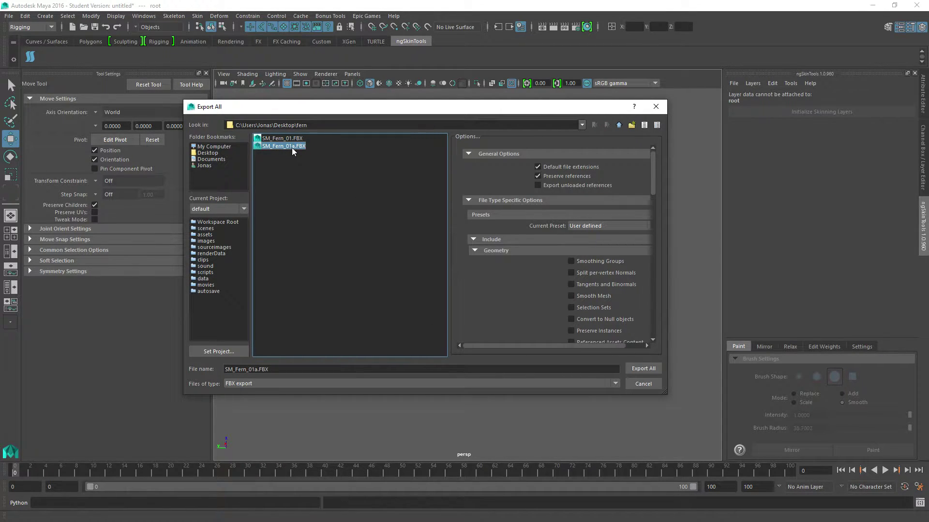
{"action": "left_click", "coordinate": [641, 368]}
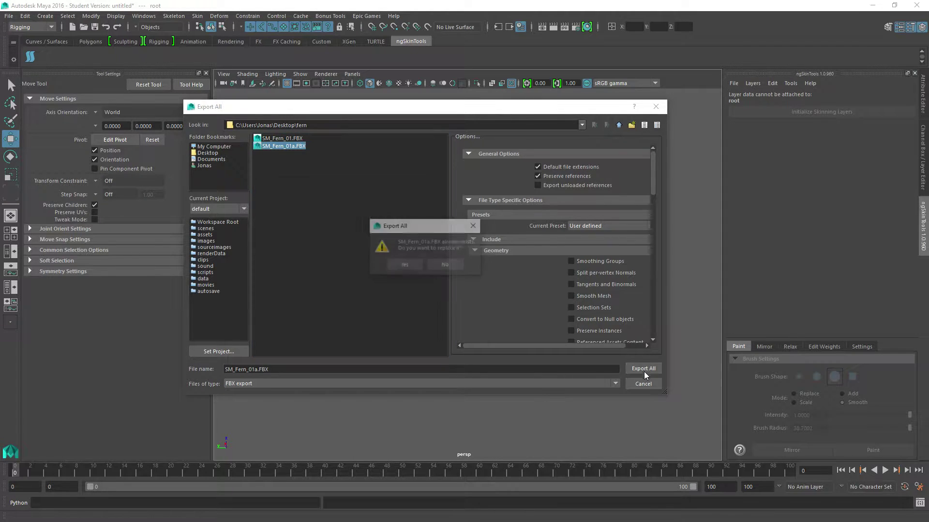
{"action": "left_click", "coordinate": [416, 266]}
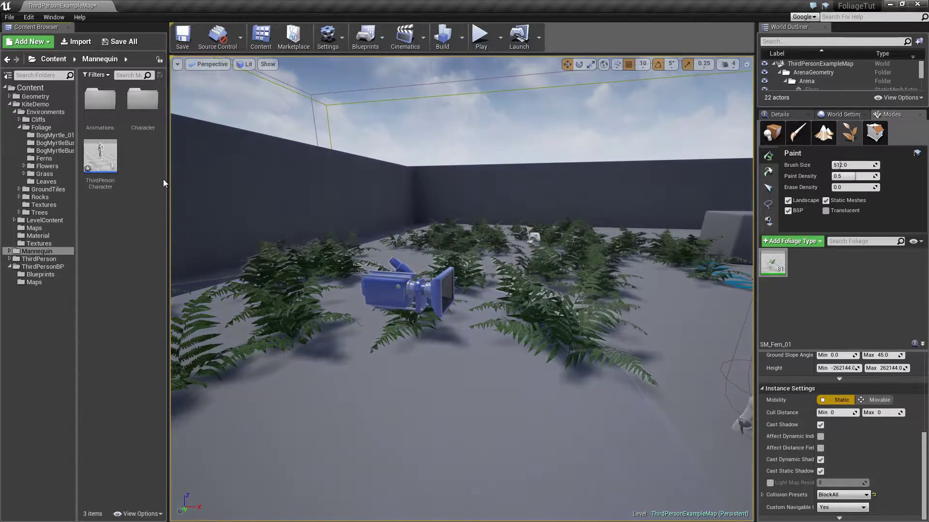
{"action": "left_click", "coordinate": [77, 43]}
{"action": "double_click", "coordinate": [136, 80]}
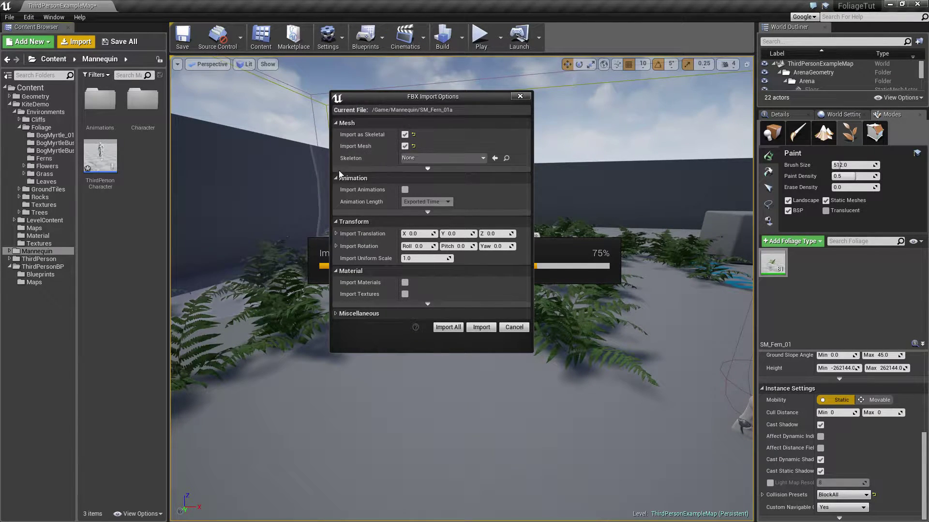
{"action": "left_click", "coordinate": [428, 168]}
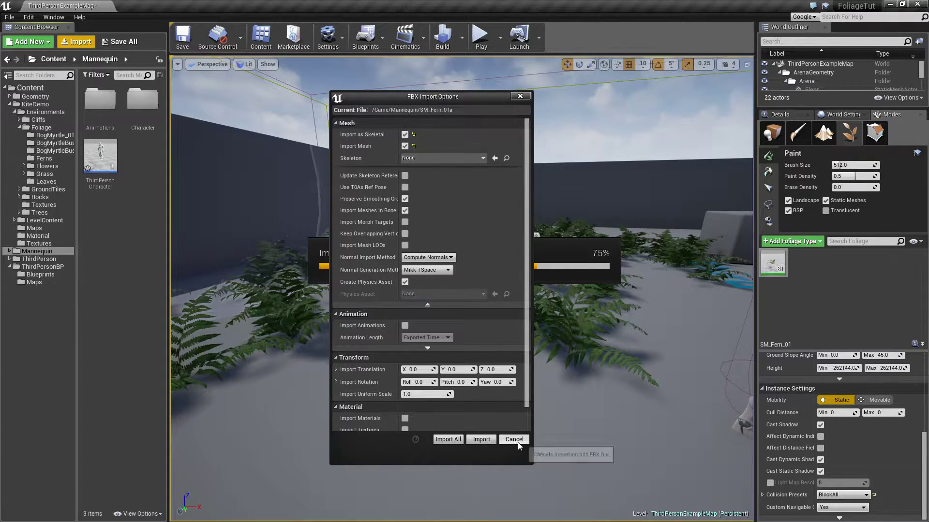
{"action": "left_click", "coordinate": [481, 439]}
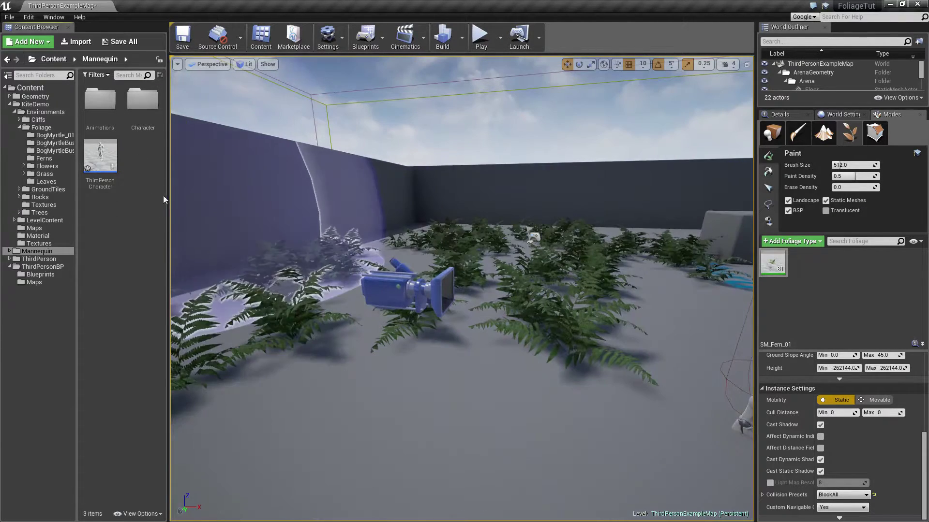
Import SM_Fern_01a.FBX from the fern folder into the Mannequin folder as a skeletal mesh with a physics asset, and dismiss the import log
{"action": "right_click", "coordinate": [145, 167]}
{"action": "left_click", "coordinate": [196, 214]}
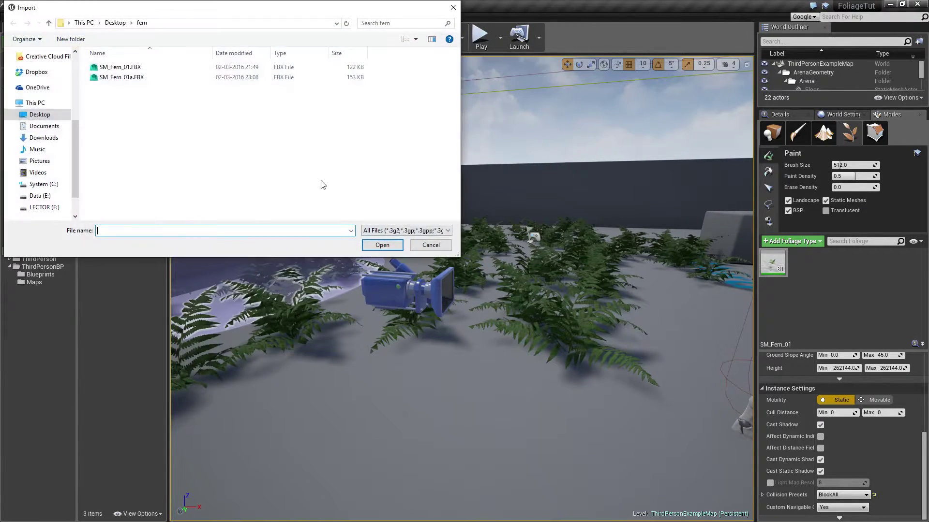
{"action": "left_click", "coordinate": [106, 78]}
{"action": "left_click", "coordinate": [381, 245]}
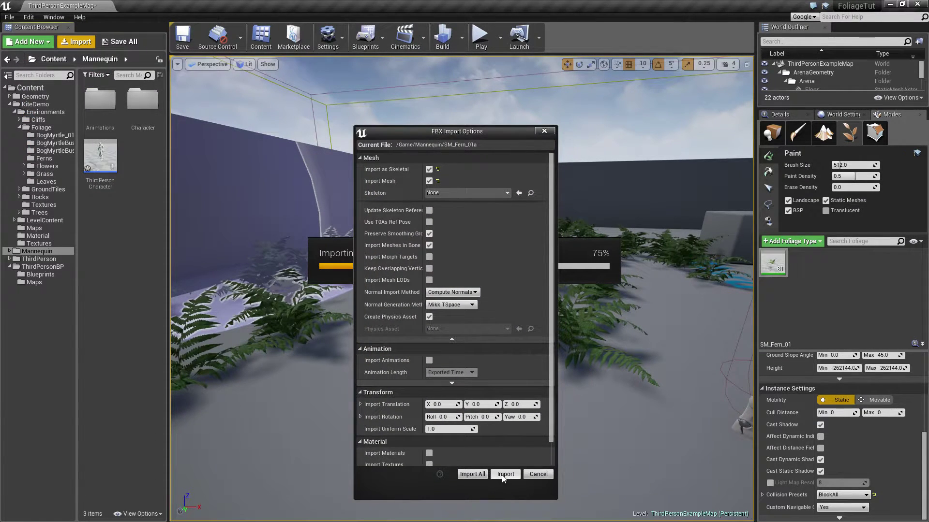
{"action": "left_click", "coordinate": [505, 475]}
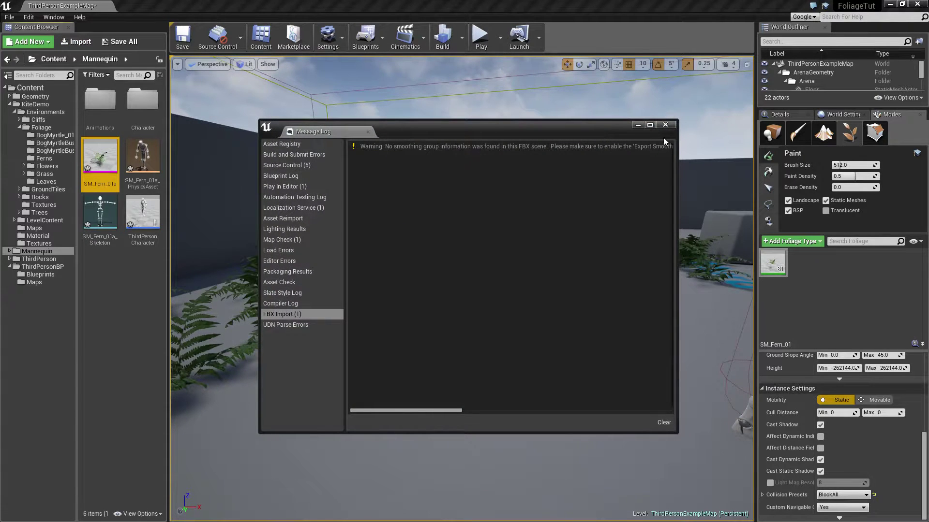
{"action": "left_click", "coordinate": [665, 124]}
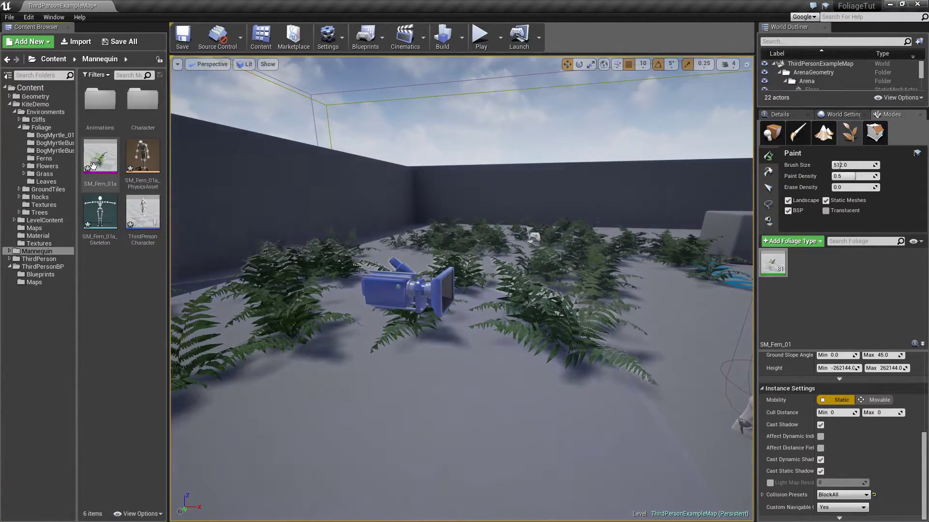
Inspect the imported SM_Fern_01a skeletal mesh in its editor, dock that editor beside the level, and return to the level
{"action": "double_click", "coordinate": [102, 168]}
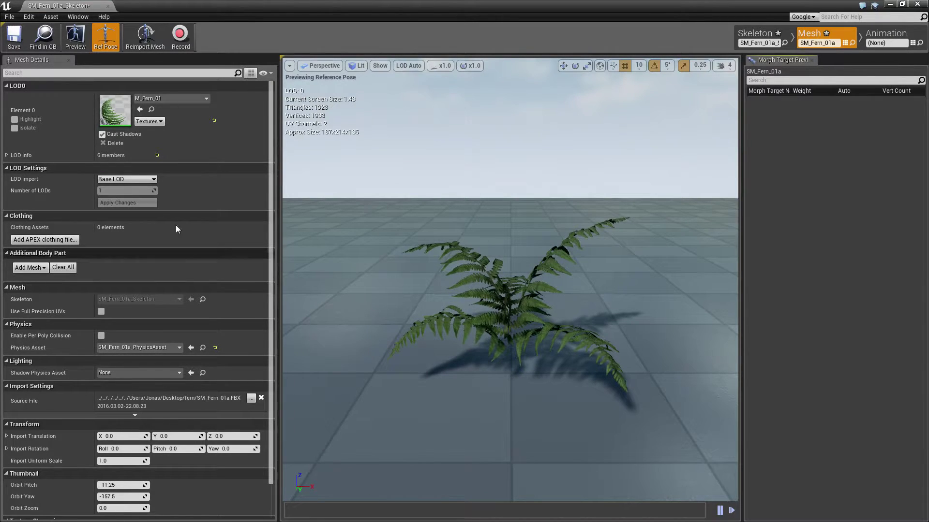
{"action": "left_click_drag", "start_coordinate": [46, 7], "coordinate": [129, 7]}
{"action": "left_click", "coordinate": [52, 5]}
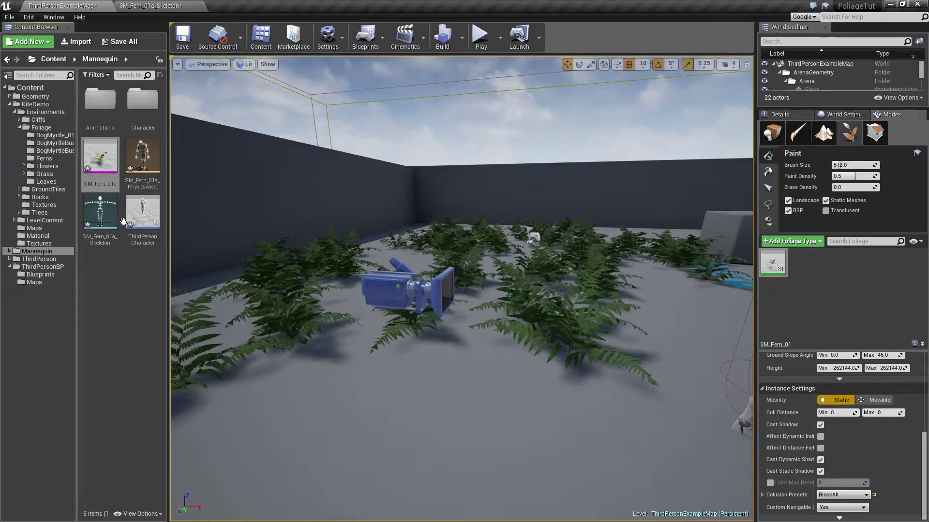
Open the SM_Fern_01a physics asset, test the fern's bodies with a physics simulation, stop it, and examine the collision bodies around the fronds
{"action": "double_click", "coordinate": [147, 167]}
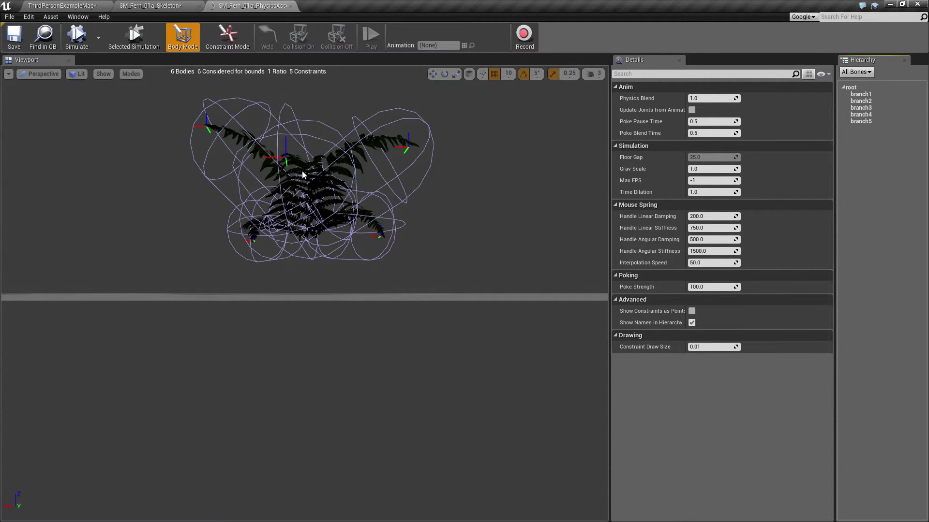
{"action": "middle_click_drag", "start_coordinate": [302, 170], "coordinate": [304, 242]}
{"action": "right_click_drag", "start_coordinate": [304, 242], "coordinate": [310, 276]}
{"action": "right_click_drag", "start_coordinate": [305, 177], "coordinate": [231, 150]}
{"action": "left_click", "coordinate": [74, 40]}
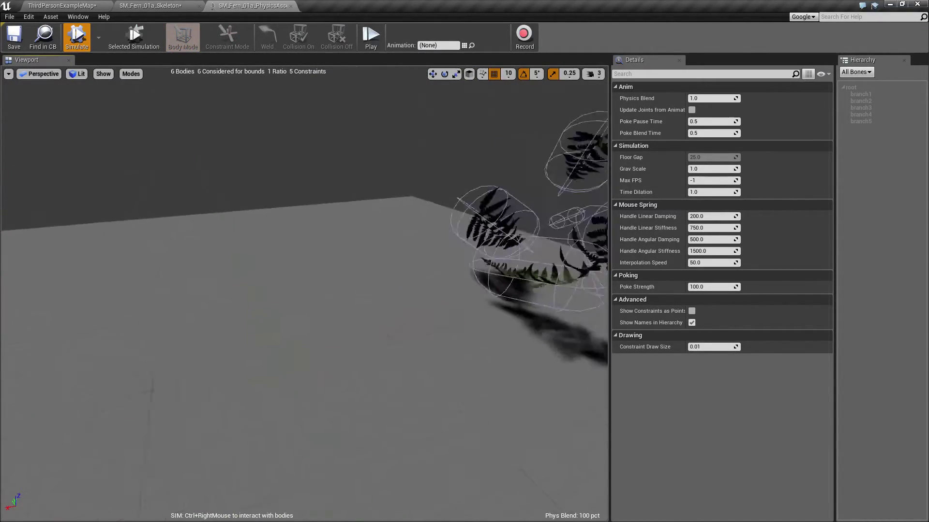
{"action": "right_click_drag", "start_coordinate": [131, 140], "coordinate": [130, 145]}
{"action": "key", "text": "s"}
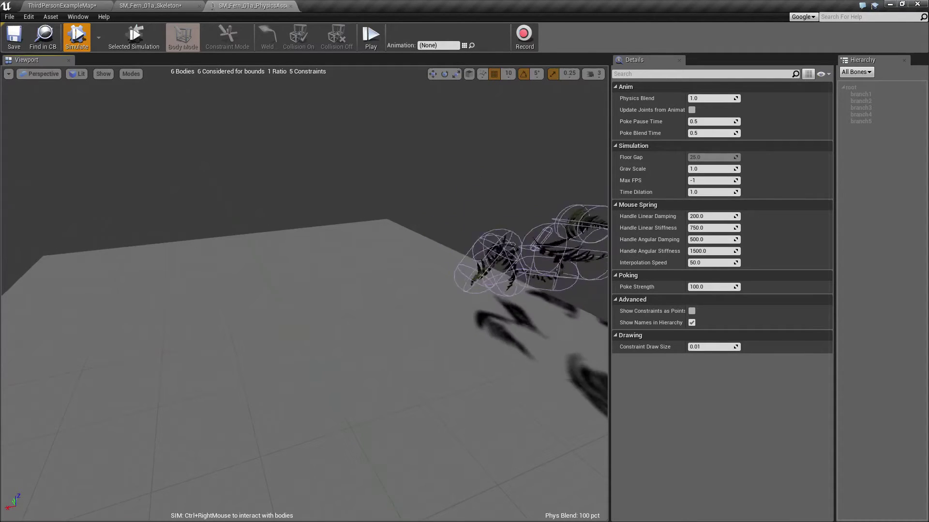
{"action": "key", "text": "s"}
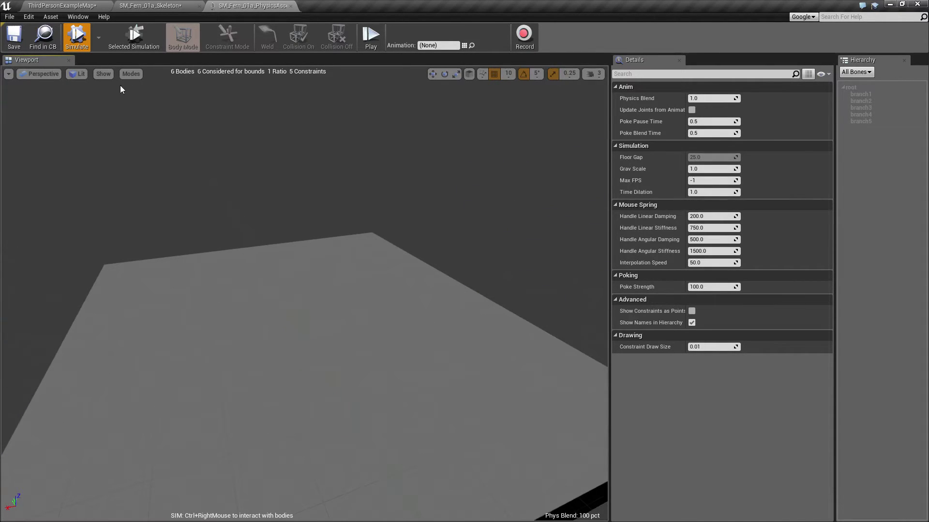
{"action": "left_click", "coordinate": [76, 36]}
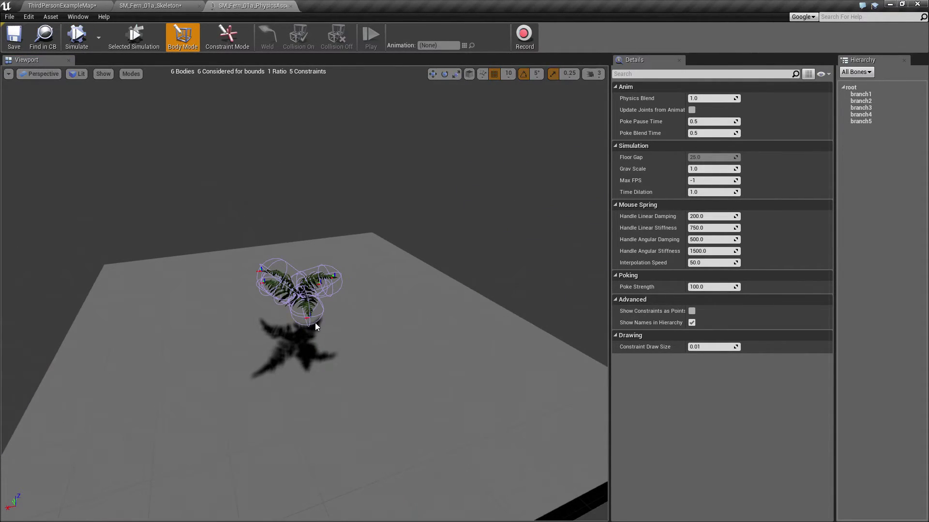
{"action": "scroll", "coordinate": [315, 322], "scroll_direction": "up", "scroll_amount": 5}
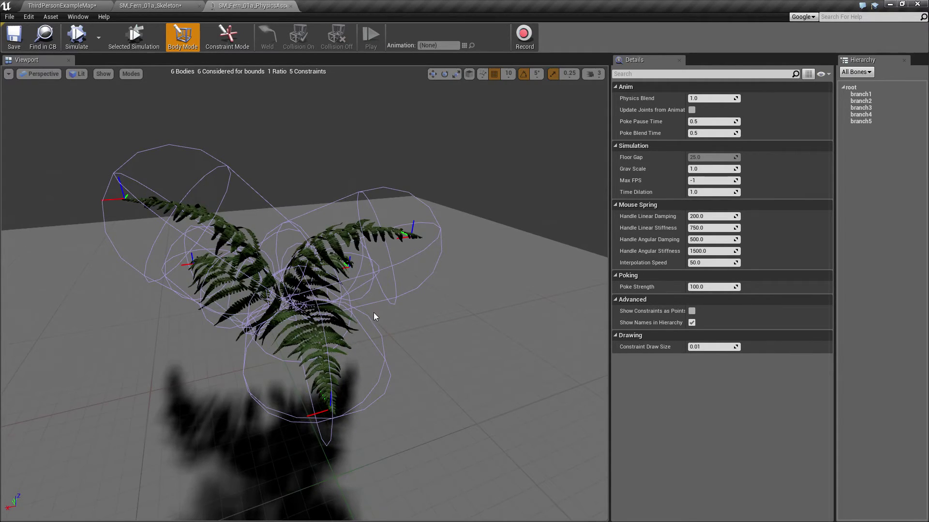
{"action": "right_click_drag", "start_coordinate": [386, 312], "coordinate": [358, 322]}
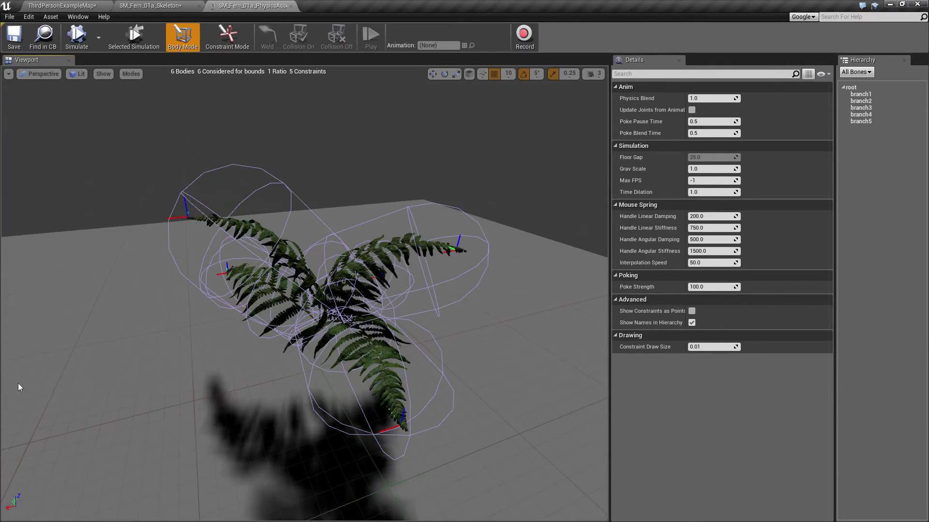